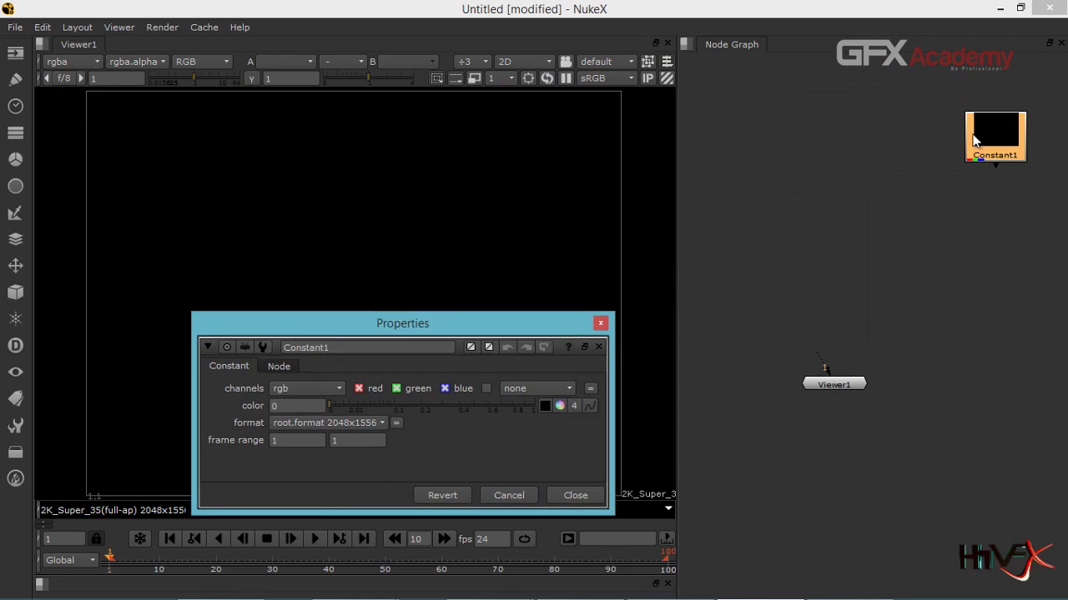
Step: Place the Constant node above the viewer node and connect the viewer's input to it
{"action": "left_click_drag", "start_coordinate": [995, 137], "coordinate": [848, 260]}
{"action": "left_click_drag", "start_coordinate": [824, 363], "coordinate": [819, 273]}
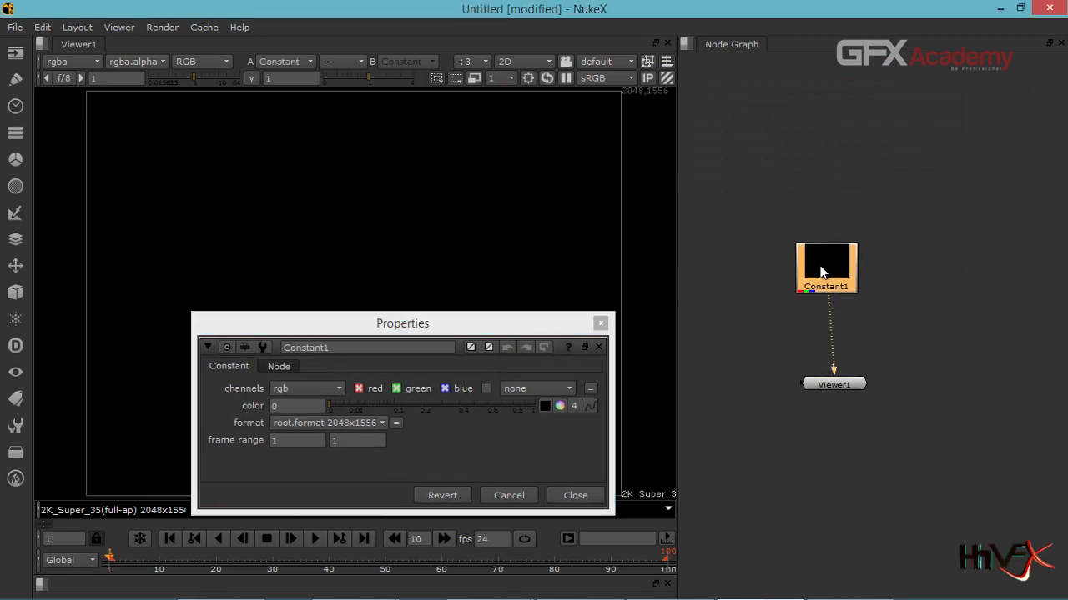
Step: Set the Constant node's color to about red 0.215, green 0.15 and blue 0.058 in the color picker
{"action": "left_click", "coordinate": [560, 405]}
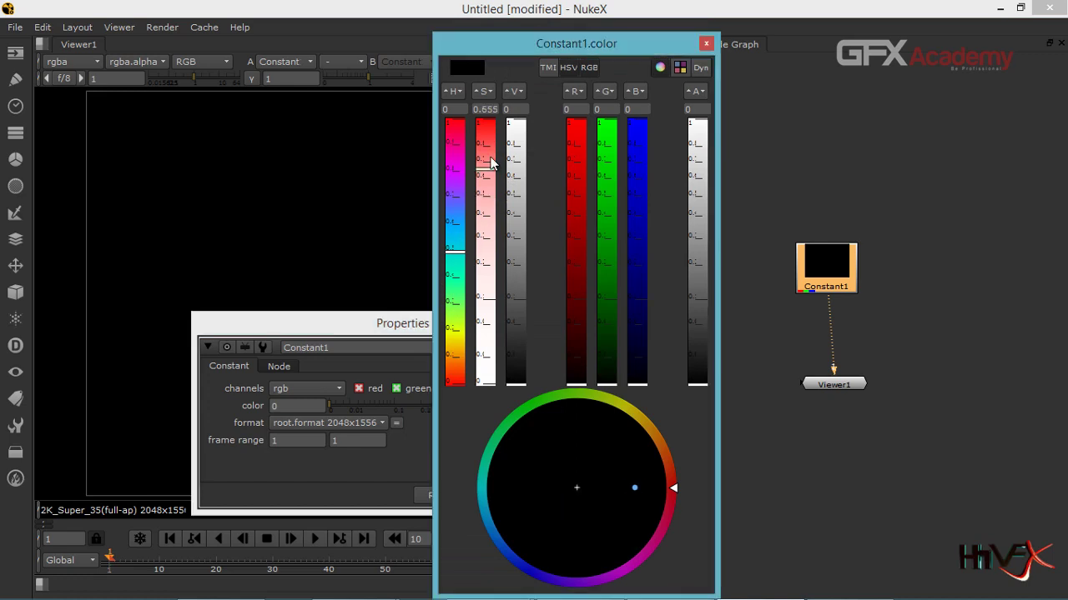
{"action": "left_click", "coordinate": [587, 177]}
{"action": "left_click", "coordinate": [583, 262]}
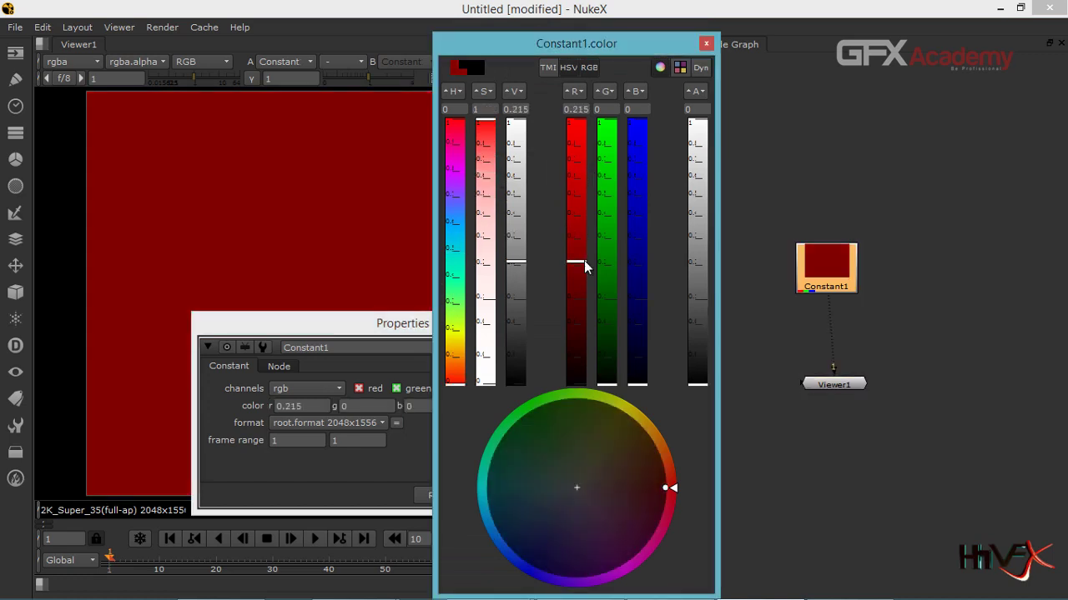
{"action": "left_click", "coordinate": [606, 269]}
{"action": "left_click", "coordinate": [608, 282]}
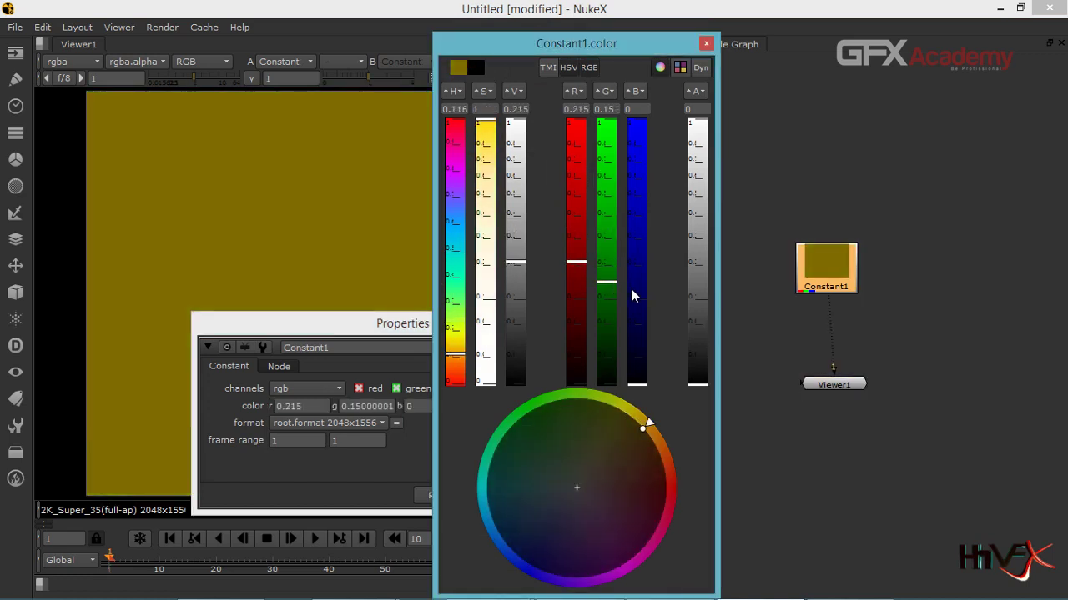
{"action": "left_click", "coordinate": [637, 296]}
{"action": "left_click", "coordinate": [642, 333]}
{"action": "left_click", "coordinate": [638, 320]}
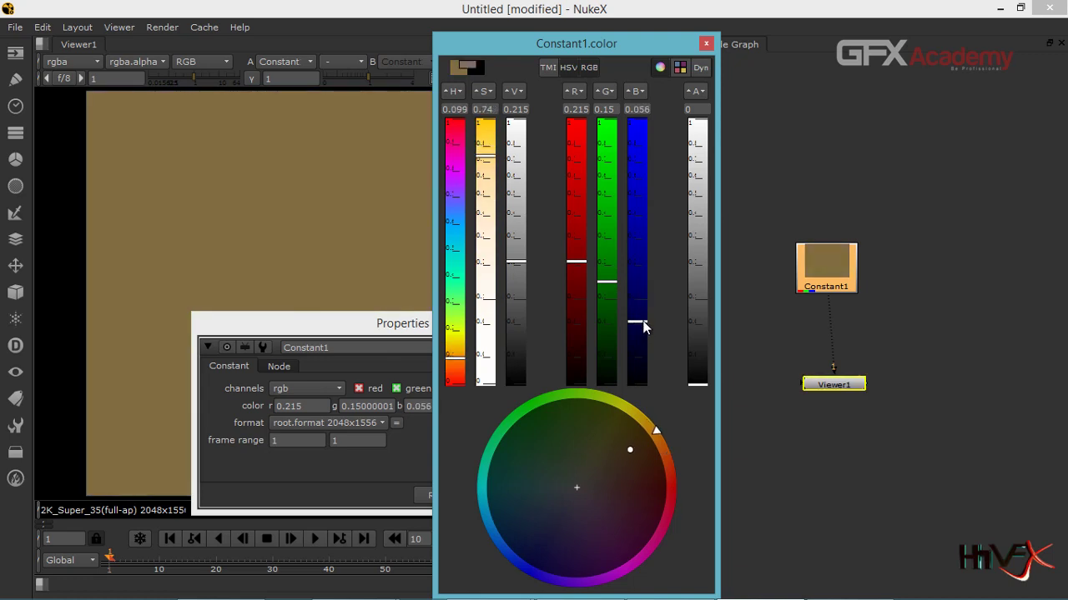
Step: Change the Constant's color to a purple with red 0.16, green 0.058 and blue 0.34, rotating the hue on the color wheel
{"action": "left_click", "coordinate": [577, 173]}
{"action": "left_click", "coordinate": [576, 229]}
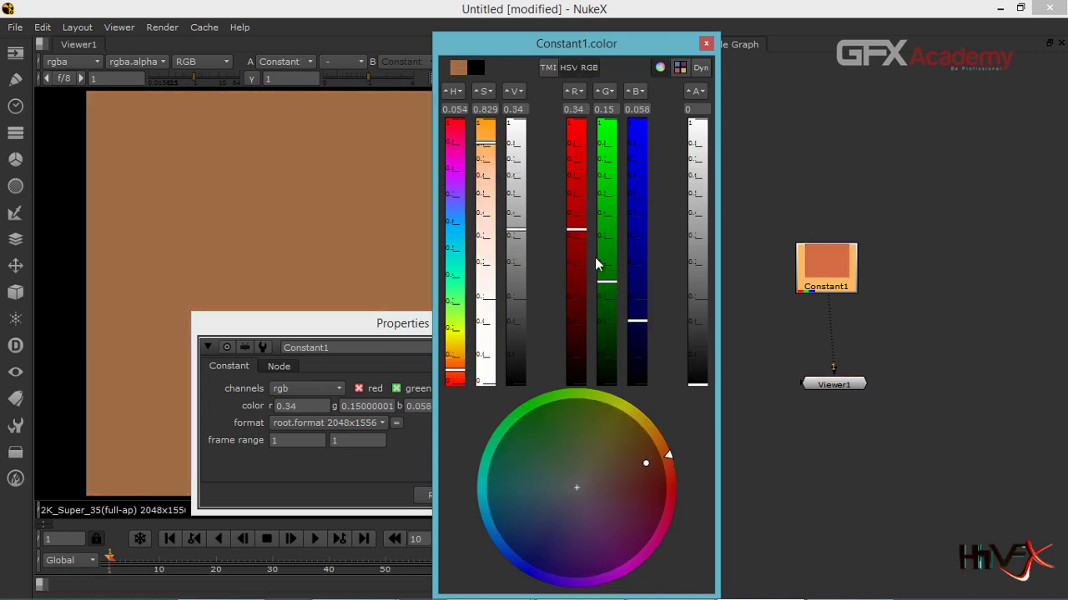
{"action": "left_click", "coordinate": [608, 239]}
{"action": "left_click", "coordinate": [609, 263]}
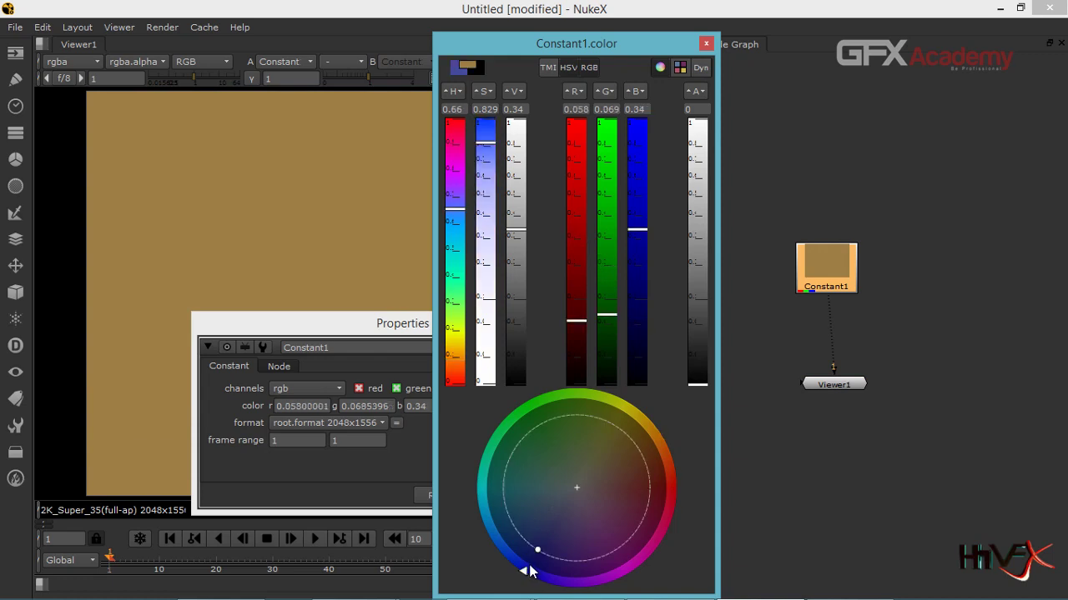
{"action": "left_click", "coordinate": [524, 567]}
{"action": "mouse_move", "coordinate": [528, 580]}
{"action": "left_mouse_down"}
{"action": "mouse_move", "coordinate": [575, 572]}
{"action": "mouse_move", "coordinate": [553, 572]}
{"action": "mouse_move", "coordinate": [567, 565]}
{"action": "mouse_move", "coordinate": [568, 544]}
{"action": "left_mouse_up"}
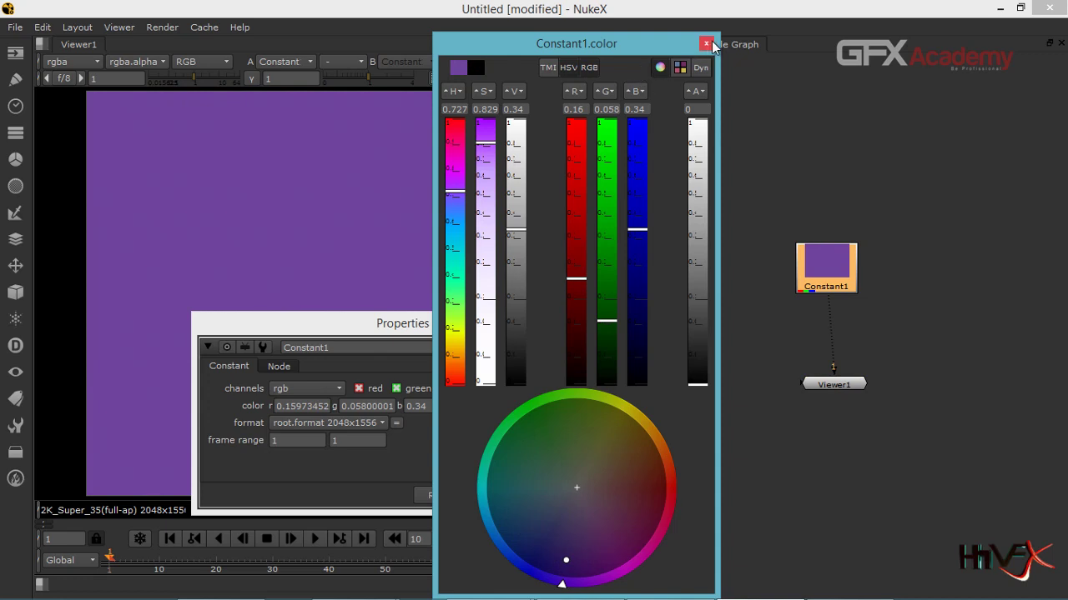
{"action": "left_click", "coordinate": [707, 43]}
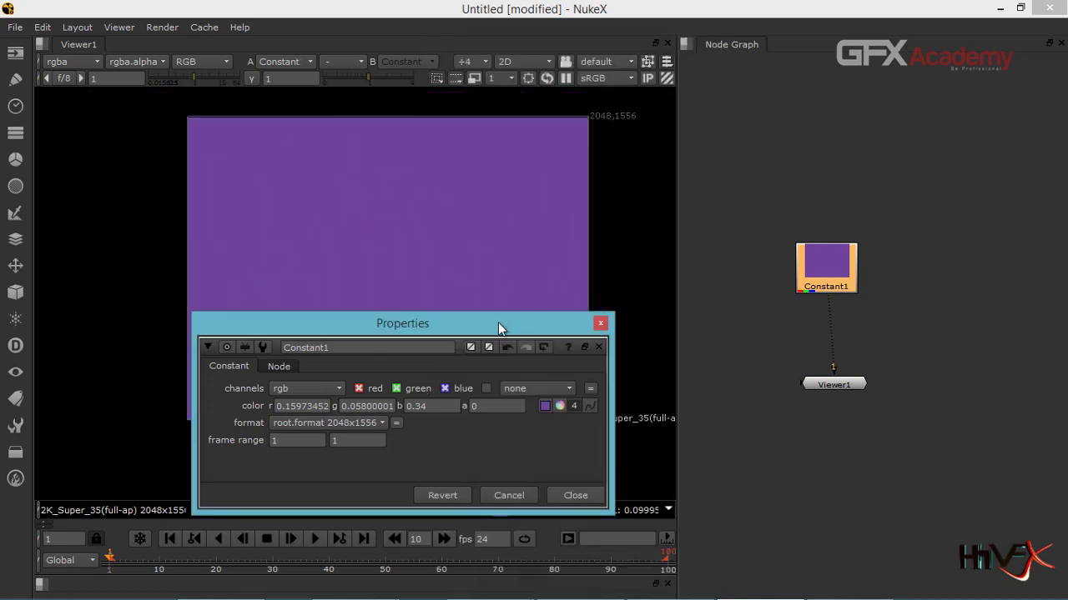
Step: Lower the Constant color's red value to 0.013 and move its properties window clear of the viewed image
{"action": "left_click_drag", "start_coordinate": [498, 322], "coordinate": [689, 76]}
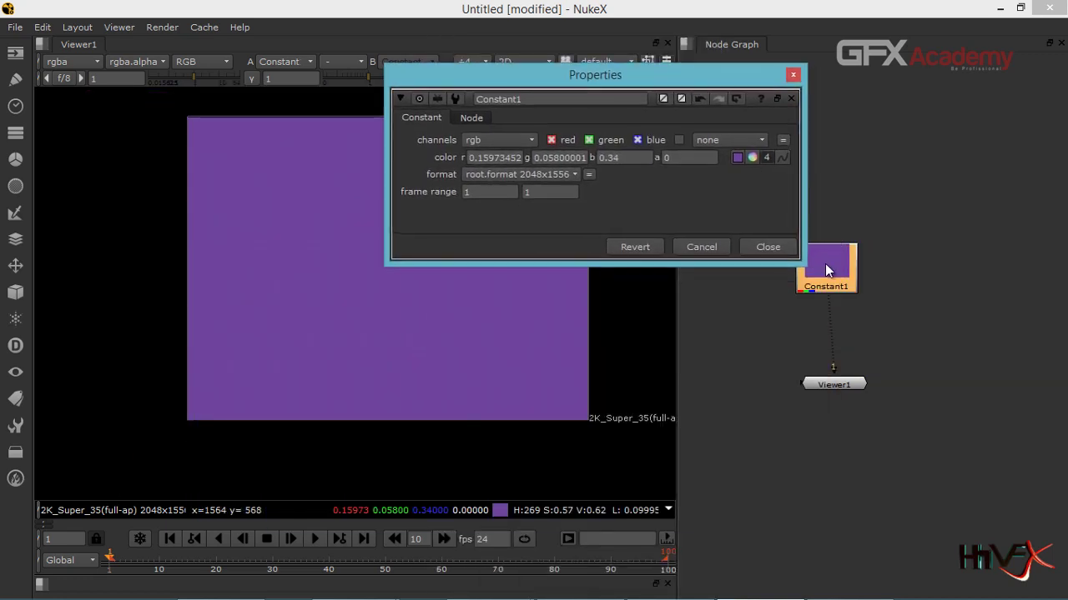
{"action": "left_click", "coordinate": [751, 157]}
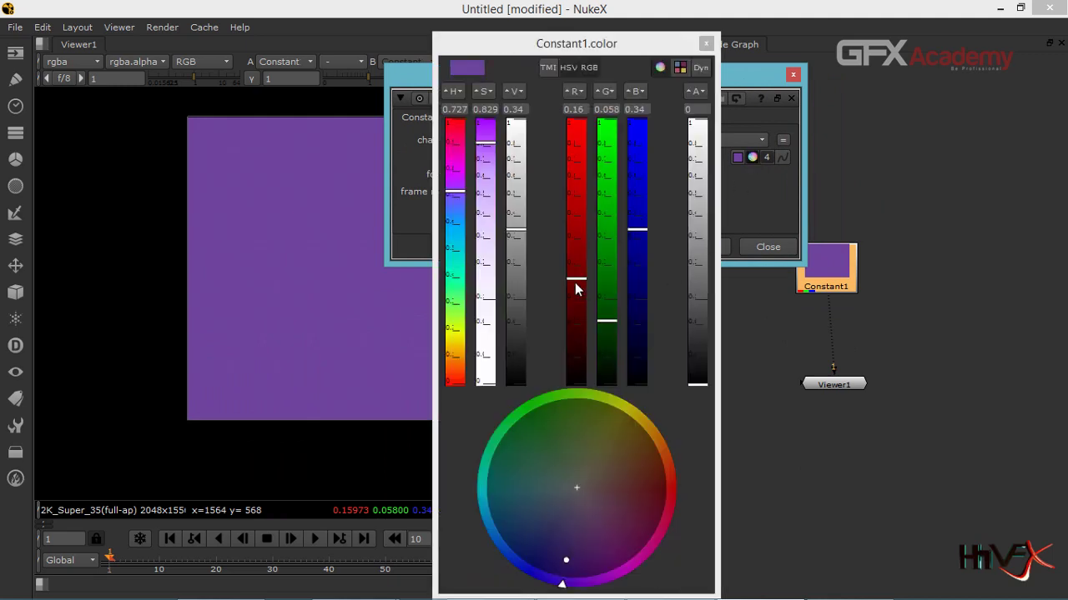
{"action": "left_click_drag", "start_coordinate": [575, 283], "coordinate": [585, 354]}
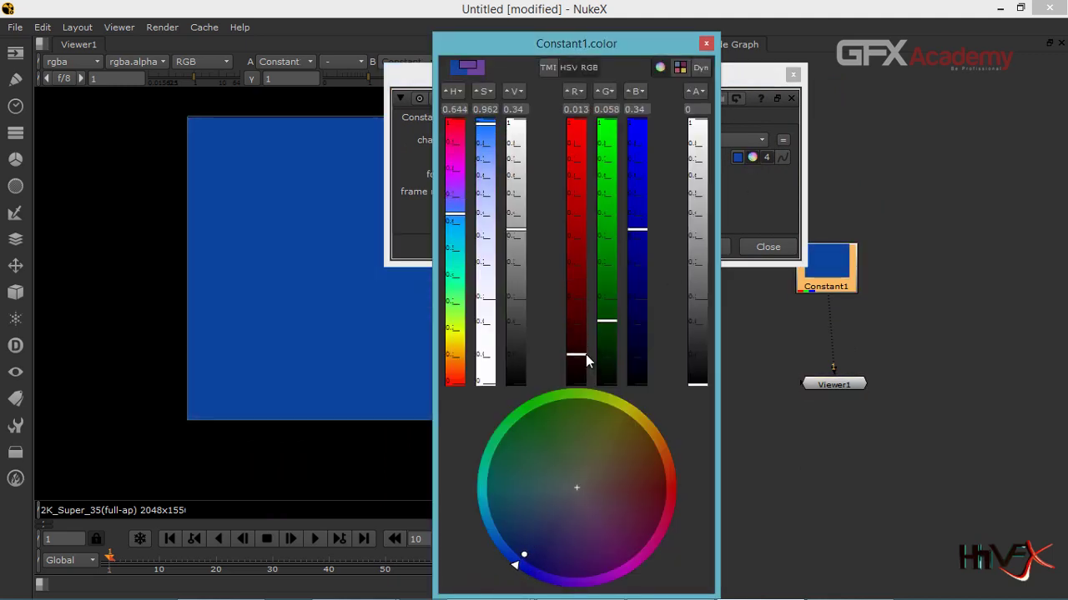
{"action": "left_click", "coordinate": [706, 44]}
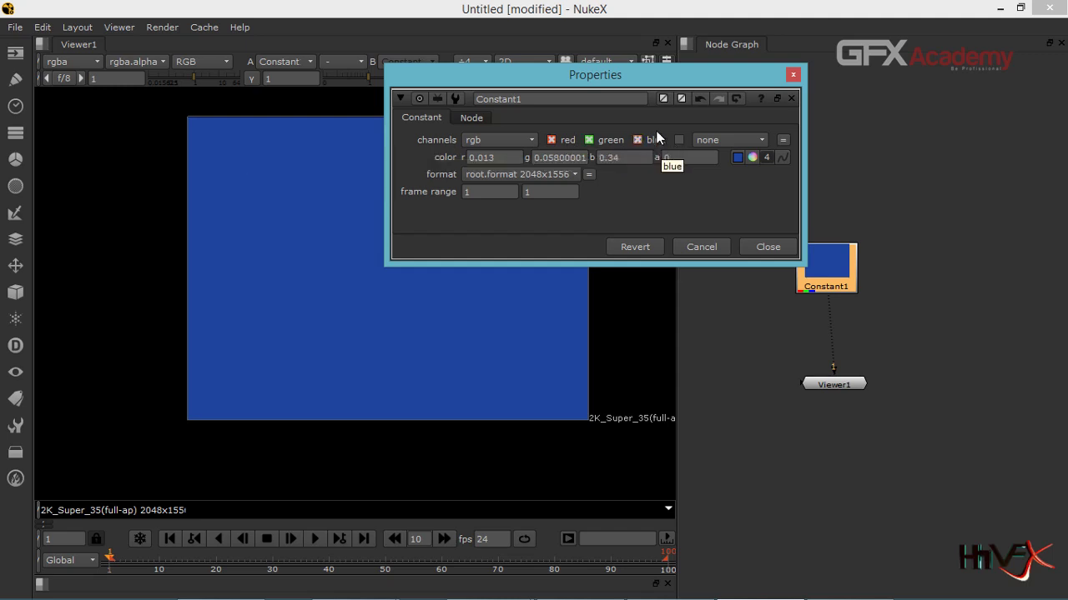
{"action": "left_click_drag", "start_coordinate": [676, 77], "coordinate": [841, 78]}
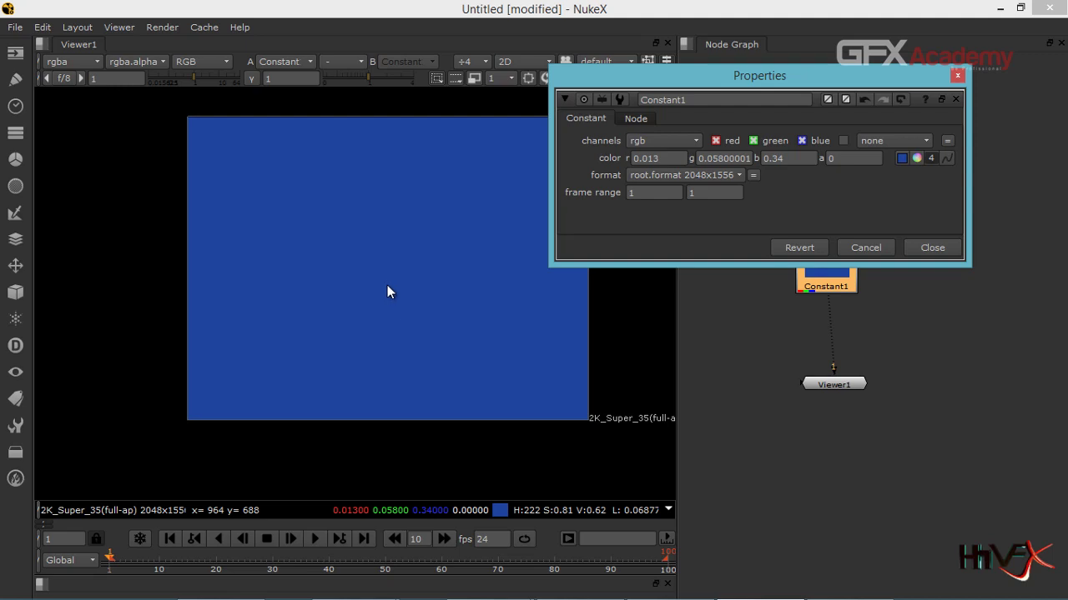
Step: Toggle the Constant's green, red and blue channels off and back on, one at a time, to compare their effect
{"action": "left_click", "coordinate": [772, 140]}
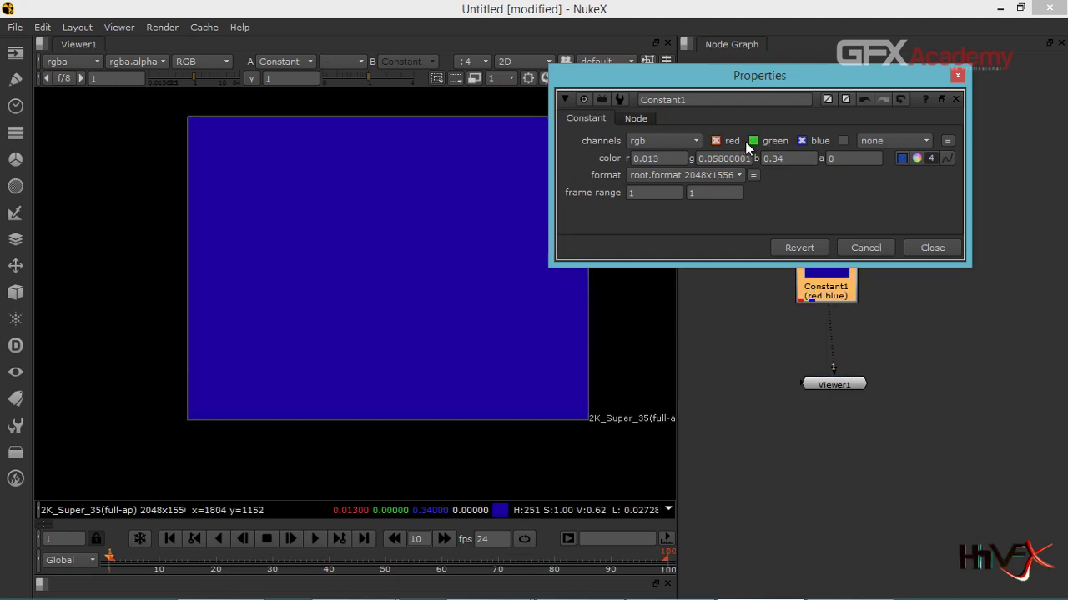
{"action": "left_click", "coordinate": [779, 141]}
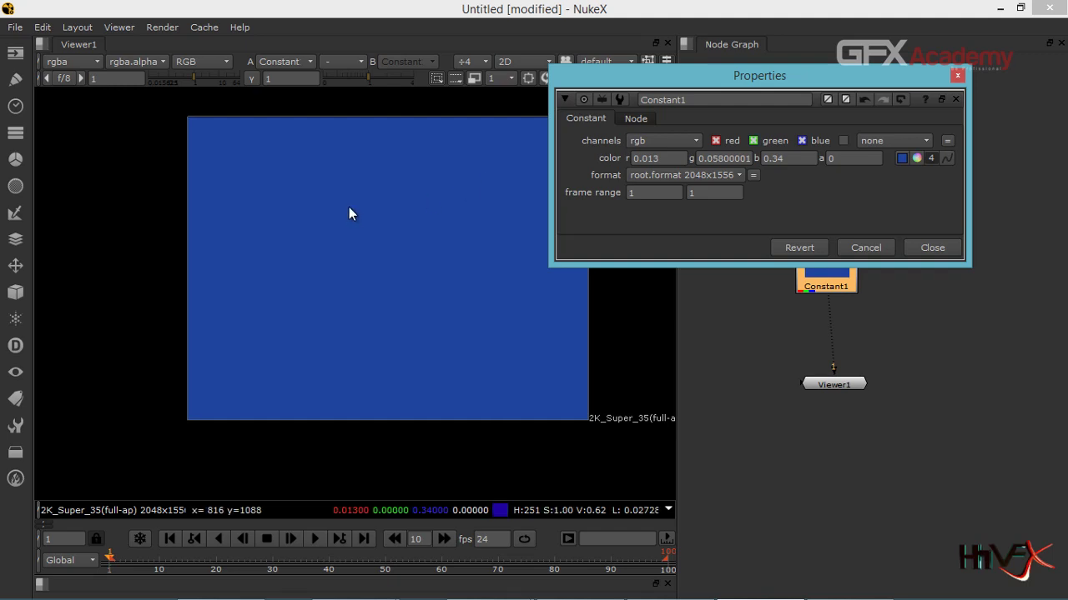
{"action": "left_click", "coordinate": [781, 144]}
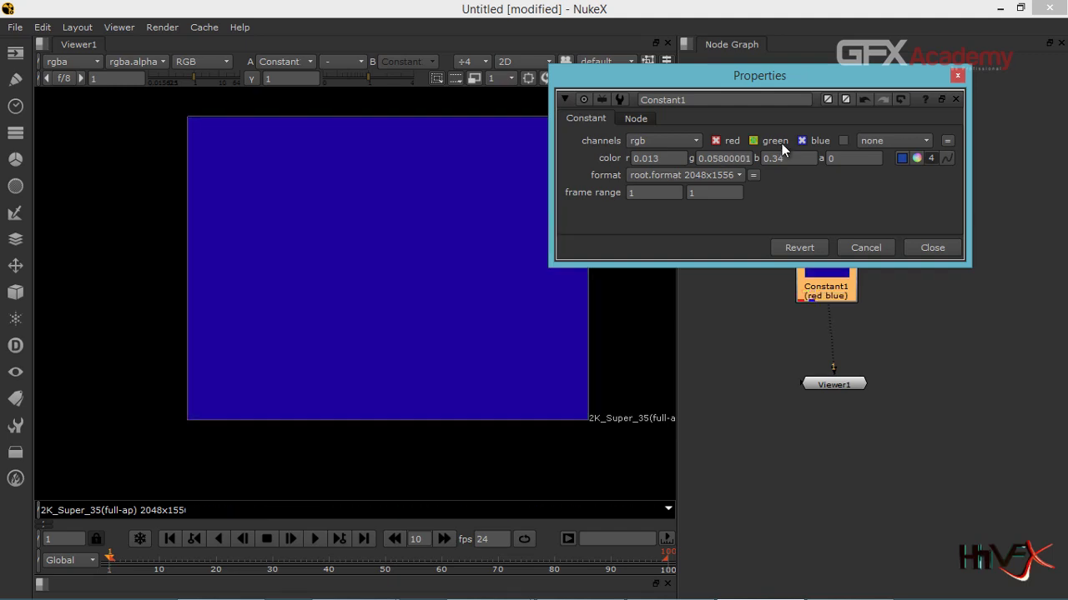
{"action": "left_click", "coordinate": [781, 143]}
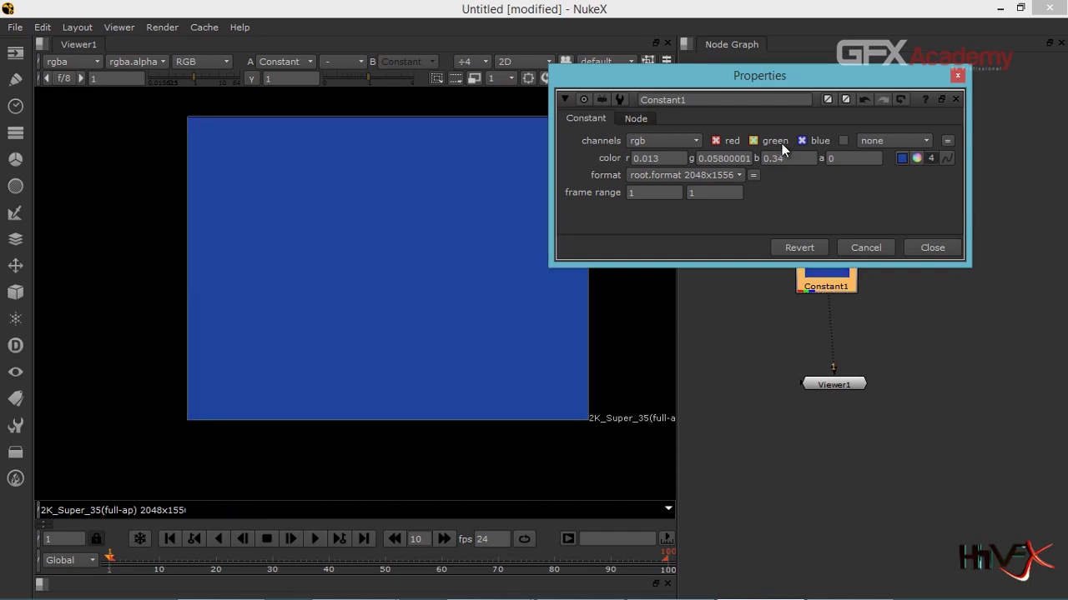
{"action": "left_click", "coordinate": [723, 143]}
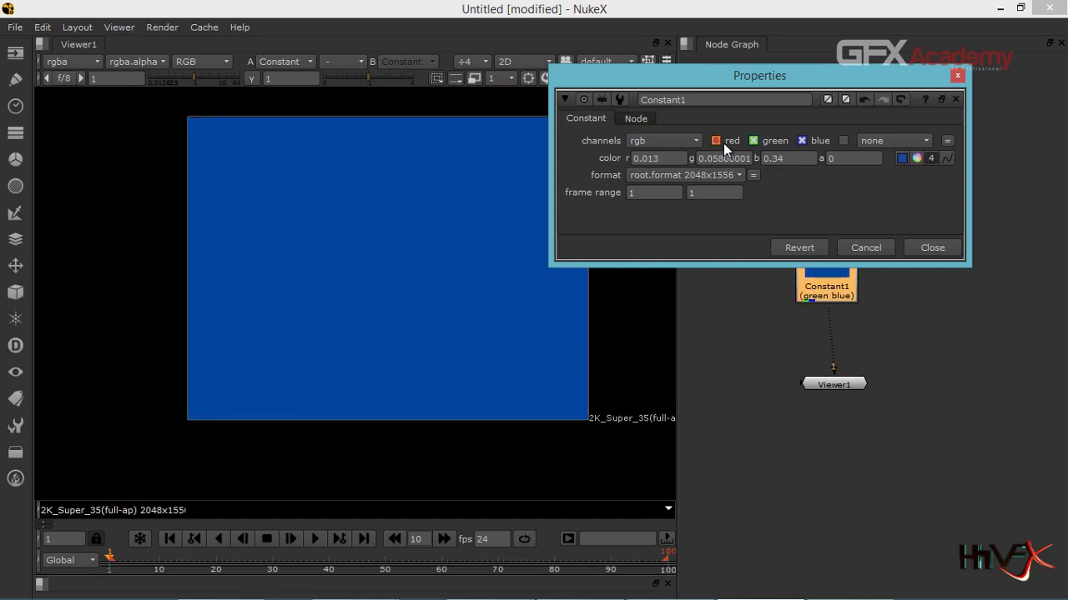
{"action": "left_click", "coordinate": [723, 143]}
{"action": "left_click", "coordinate": [723, 143]}
{"action": "left_click", "coordinate": [723, 142]}
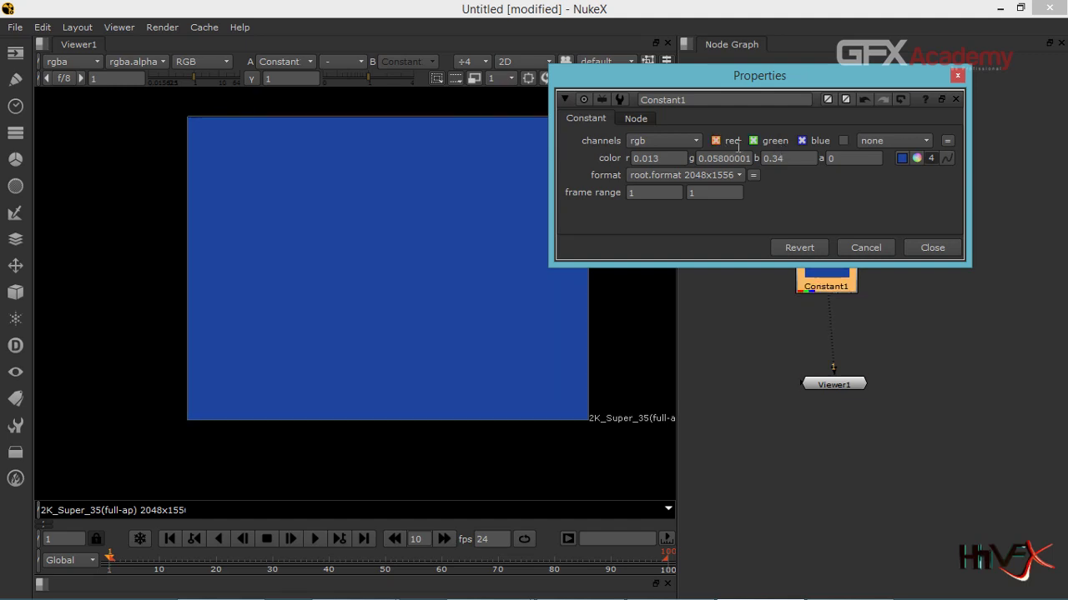
{"action": "left_click", "coordinate": [817, 143]}
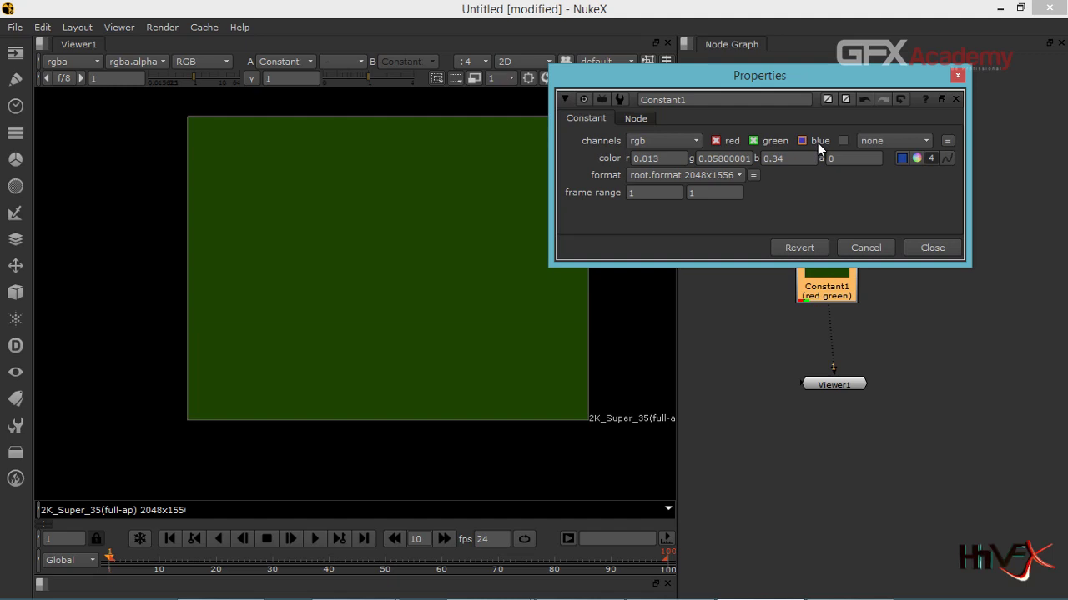
{"action": "left_click", "coordinate": [818, 142]}
{"action": "left_click", "coordinate": [818, 143]}
{"action": "left_click", "coordinate": [817, 143]}
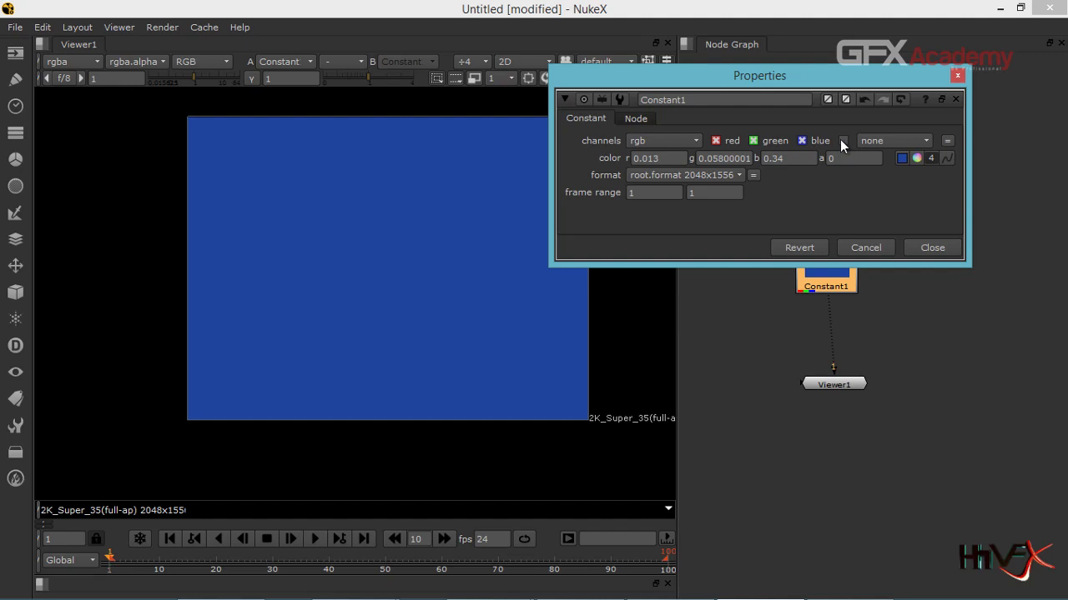
Step: Set the Constant node's channels to rgba and move its properties window off the viewer
{"action": "left_click", "coordinate": [683, 140]}
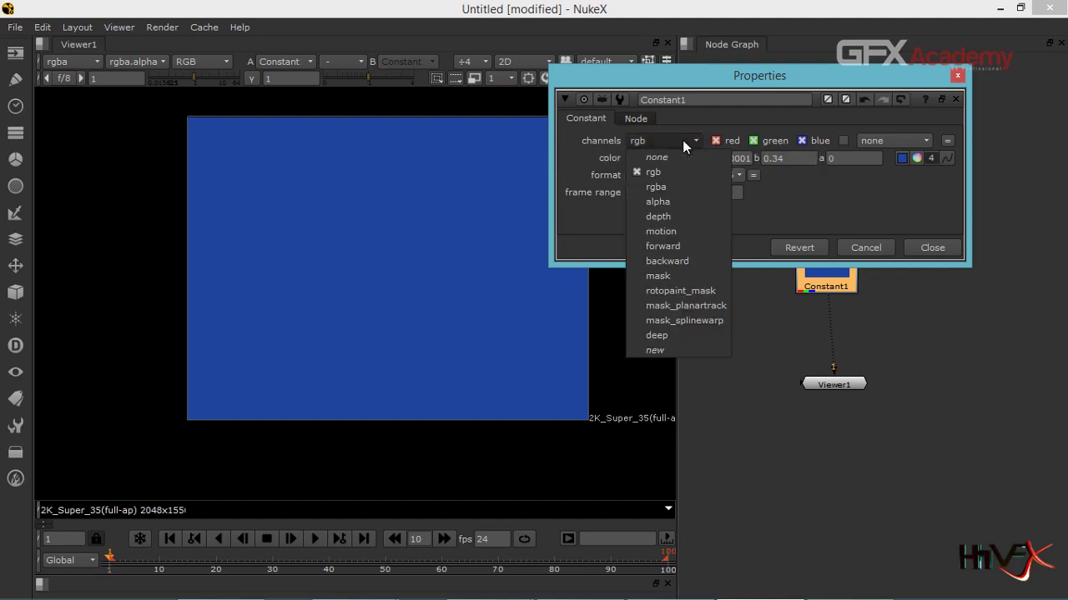
{"action": "left_click", "coordinate": [690, 187]}
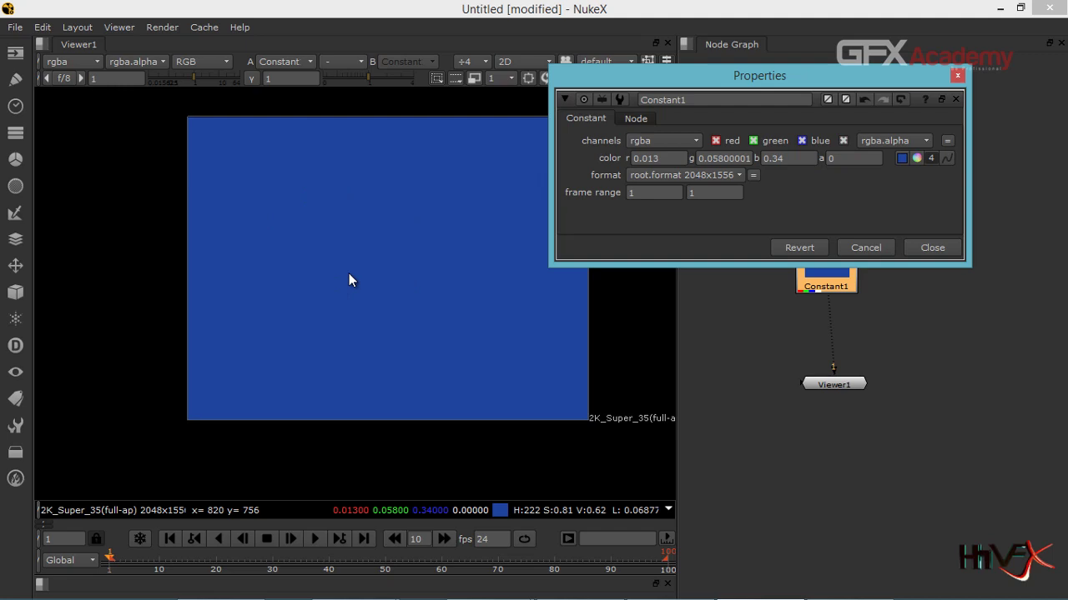
{"action": "left_click_drag", "start_coordinate": [587, 73], "coordinate": [681, 92]}
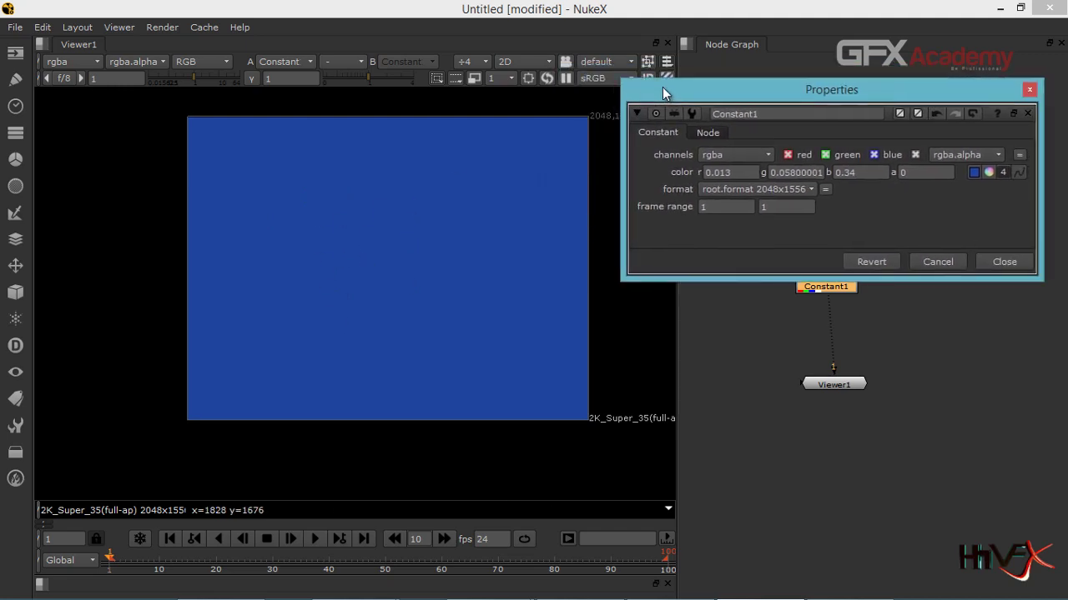
Step: View the alpha channel in the viewer, switch back to rgba, and align the viewer node beneath the Constant
{"action": "left_click", "coordinate": [61, 61]}
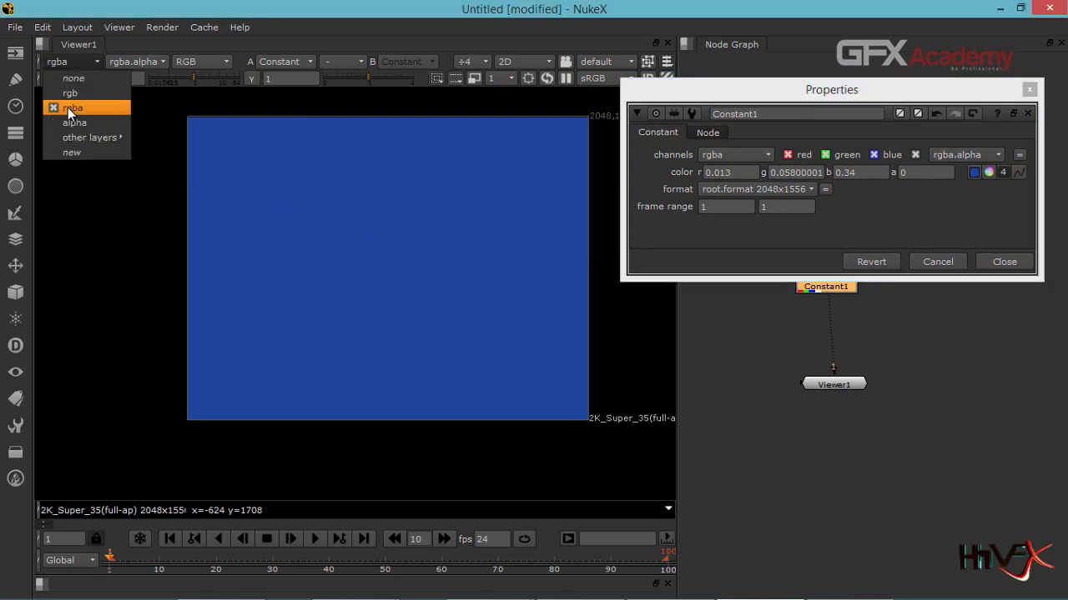
{"action": "left_click", "coordinate": [72, 122]}
{"action": "left_click", "coordinate": [94, 67]}
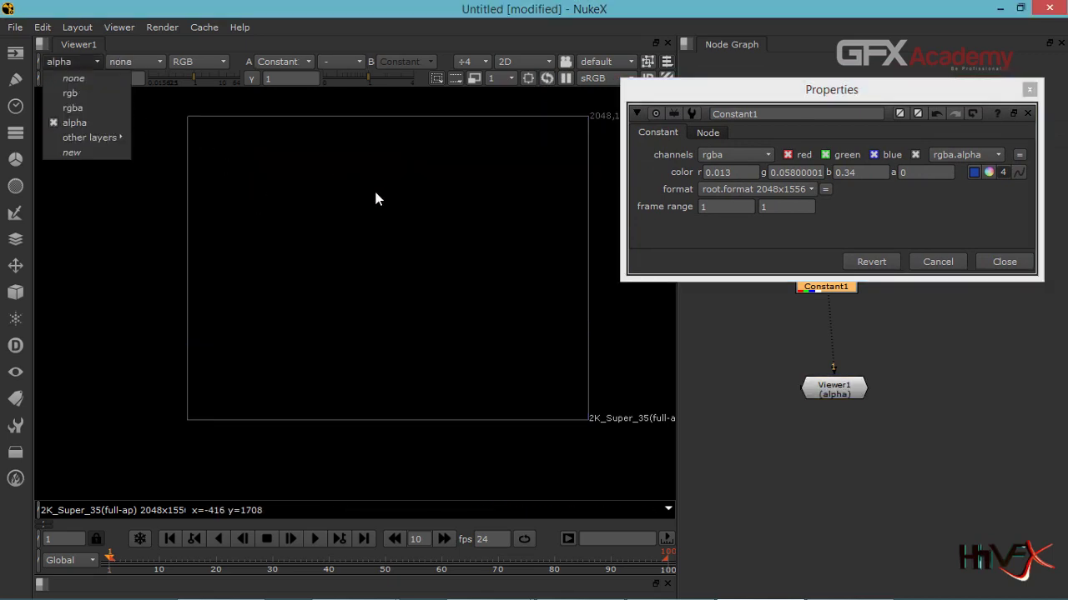
{"action": "left_click", "coordinate": [108, 109]}
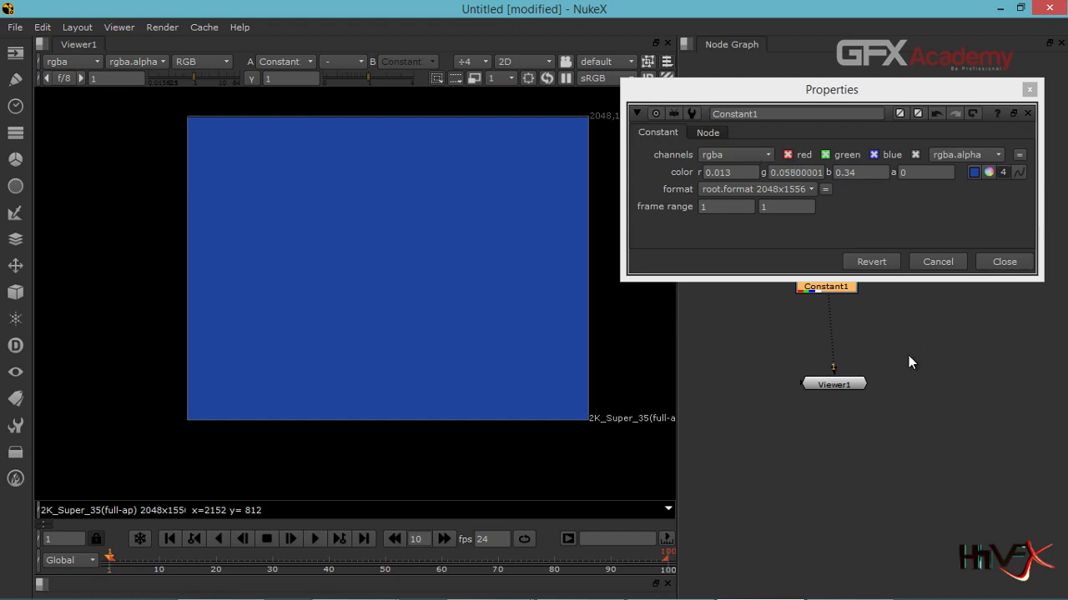
{"action": "left_click_drag", "start_coordinate": [851, 387], "coordinate": [838, 381]}
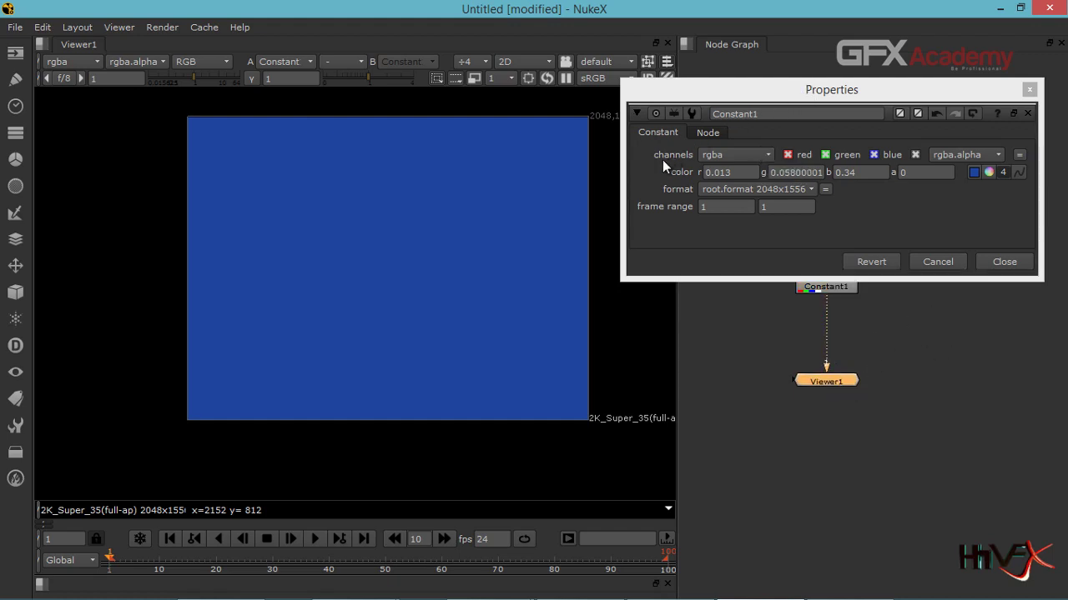
Step: Start a new channel layer named Mine for the Constant and auto-fill it with the rgba channels
{"action": "left_click", "coordinate": [728, 153]}
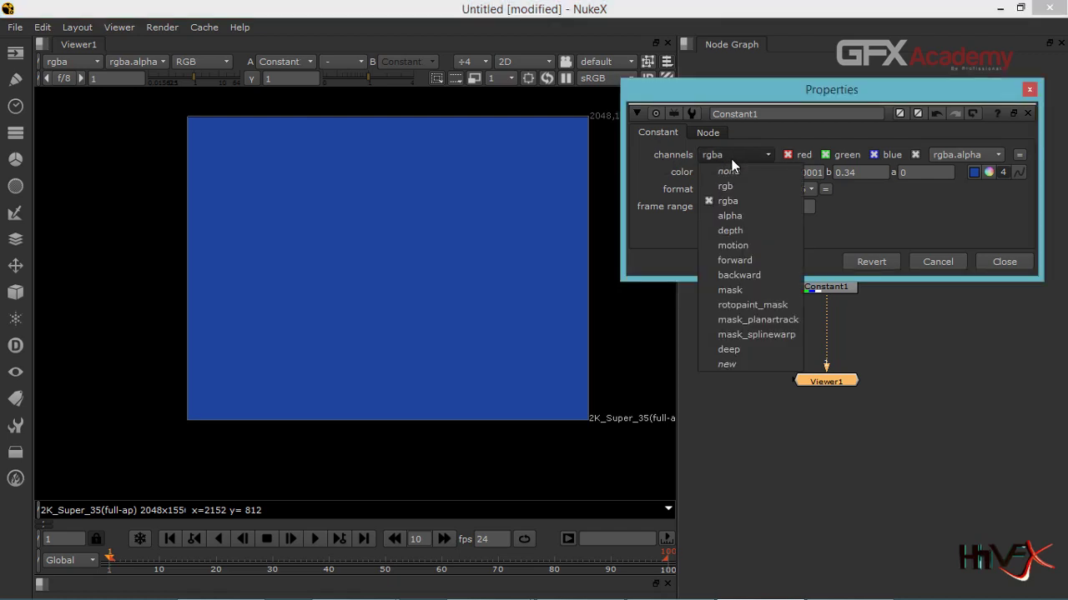
{"action": "left_click", "coordinate": [741, 365]}
{"action": "left_click_drag", "start_coordinate": [808, 246], "coordinate": [631, 183]}
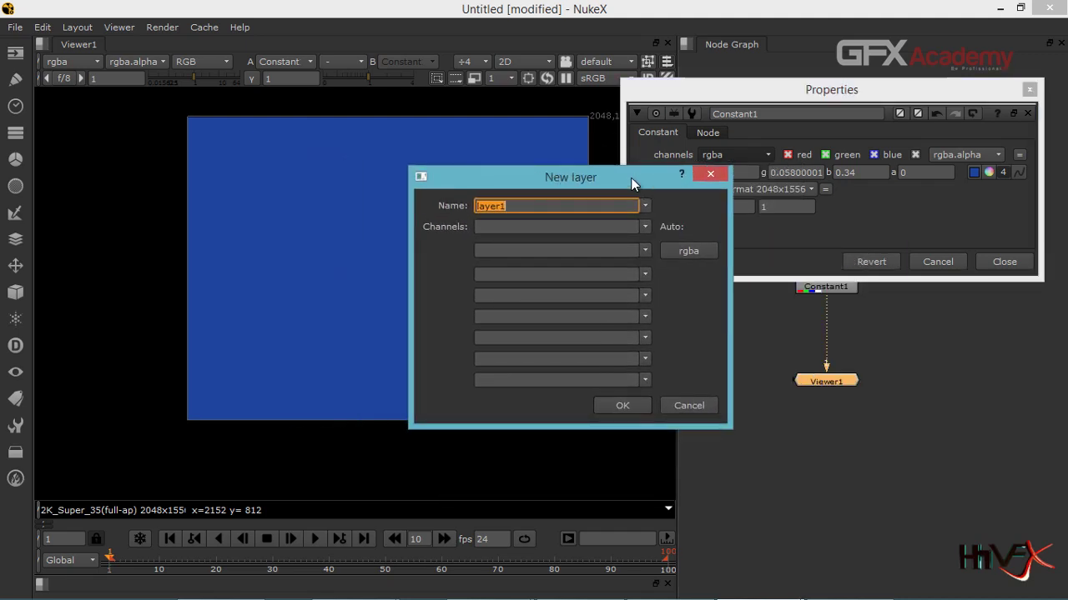
{"action": "type", "text": "Mine"}
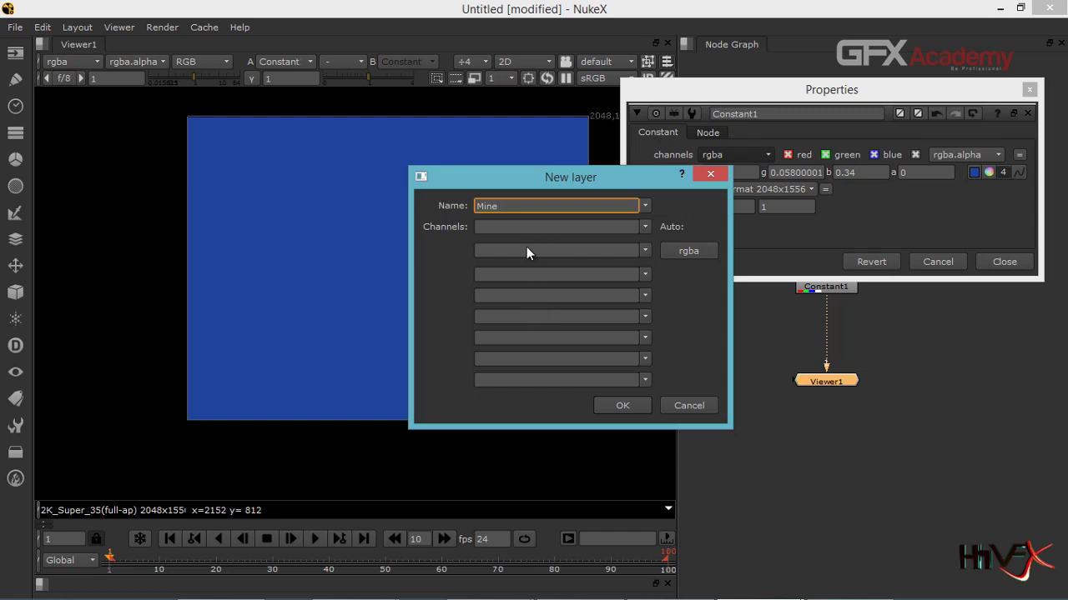
{"action": "left_click", "coordinate": [706, 252]}
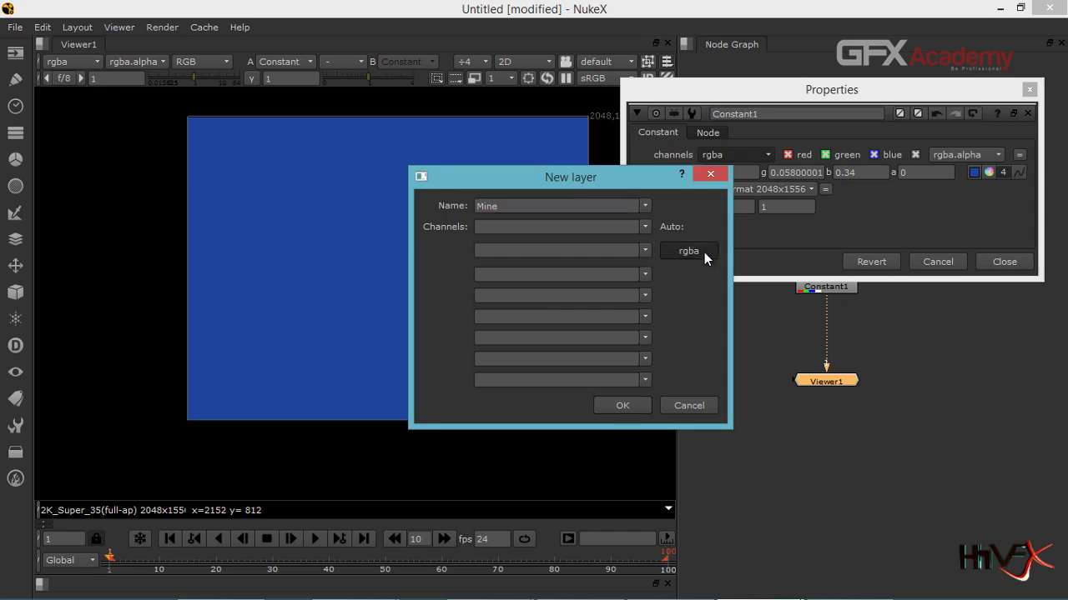
Step: Rename the Mine layer's first three channels to A, B and C, clear the fourth, and create the layer
{"action": "left_click", "coordinate": [497, 227]}
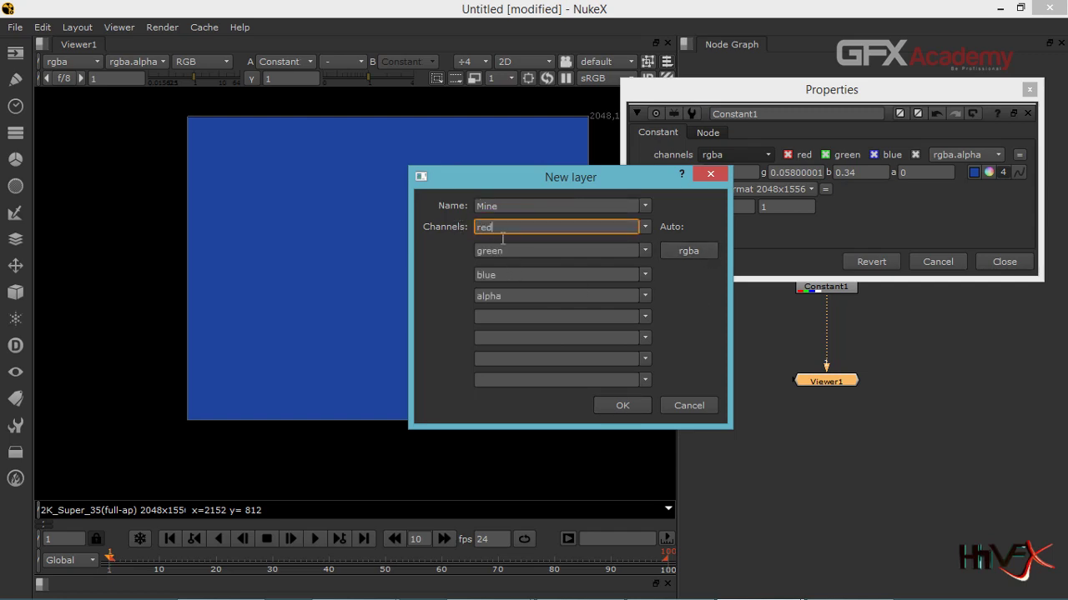
{"action": "left_click_drag", "start_coordinate": [501, 241], "coordinate": [451, 241]}
{"action": "type", "text": "A"}
{"action": "left_click_drag", "start_coordinate": [539, 250], "coordinate": [309, 274]}
{"action": "type", "text": "B"}
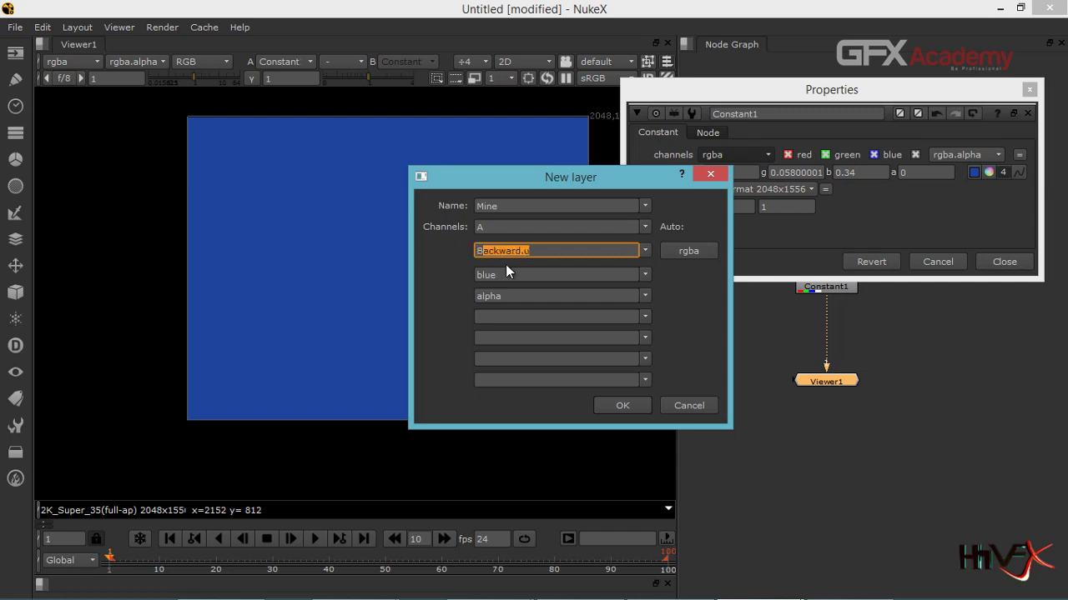
{"action": "key", "text": "Delete"}
{"action": "left_click", "coordinate": [541, 276]}
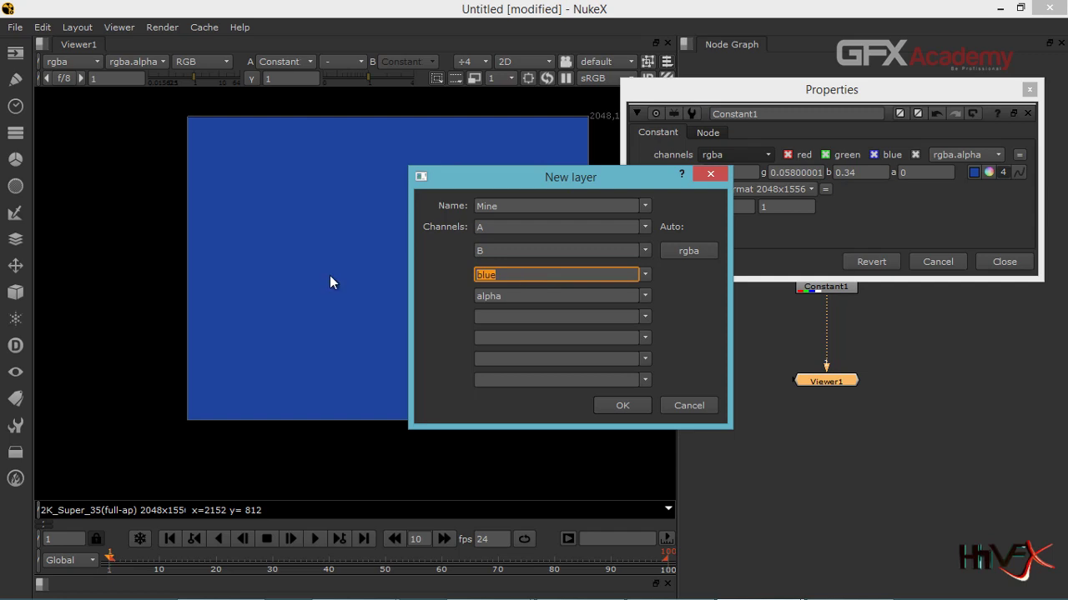
{"action": "type", "text": "C"}
{"action": "key", "text": "Tab"}
{"action": "key", "text": "BackSpace"}
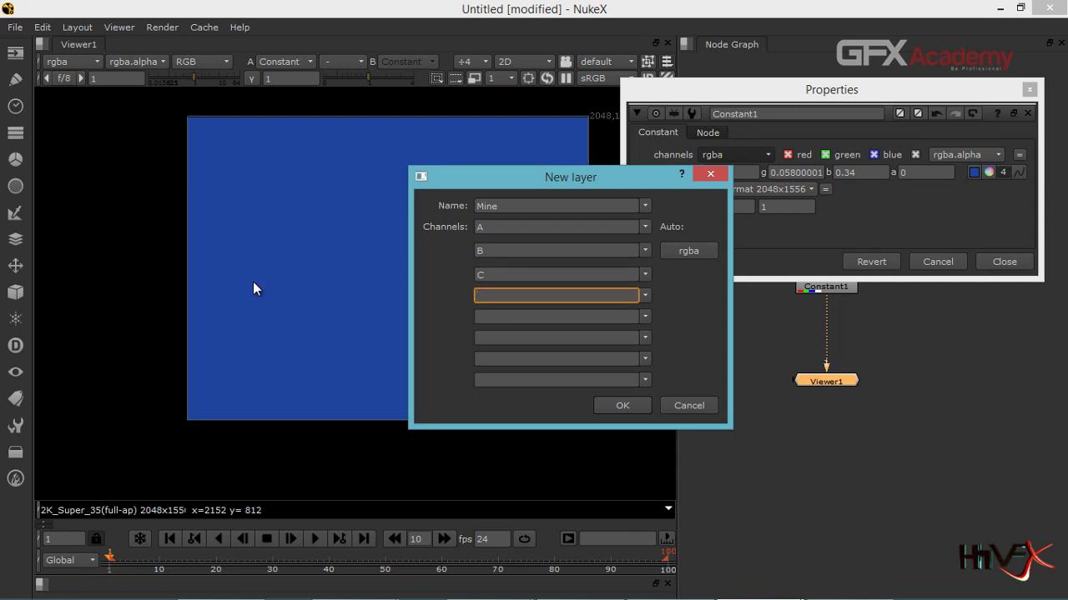
{"action": "left_click", "coordinate": [606, 404]}
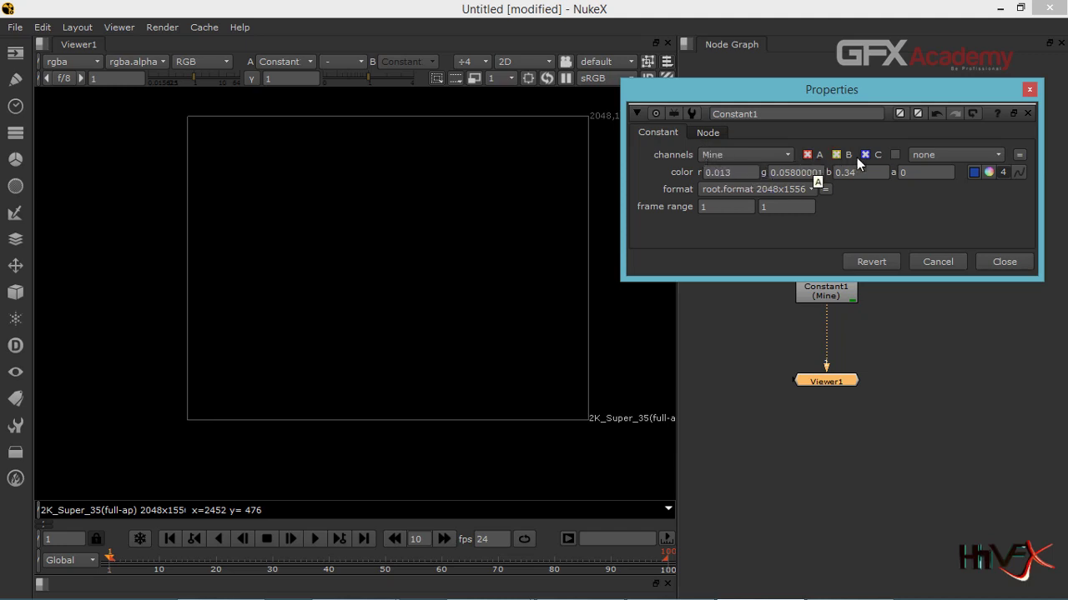
Step: Switch the Constant's channels to rgba and back to Mine to compare the viewer output
{"action": "left_click", "coordinate": [772, 158]}
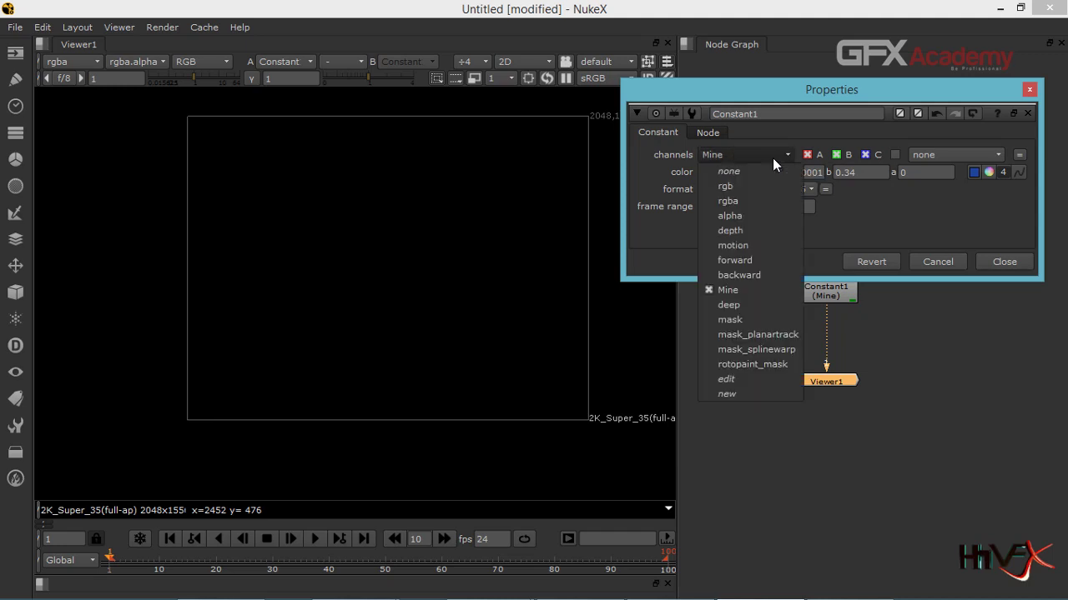
{"action": "left_click", "coordinate": [750, 200]}
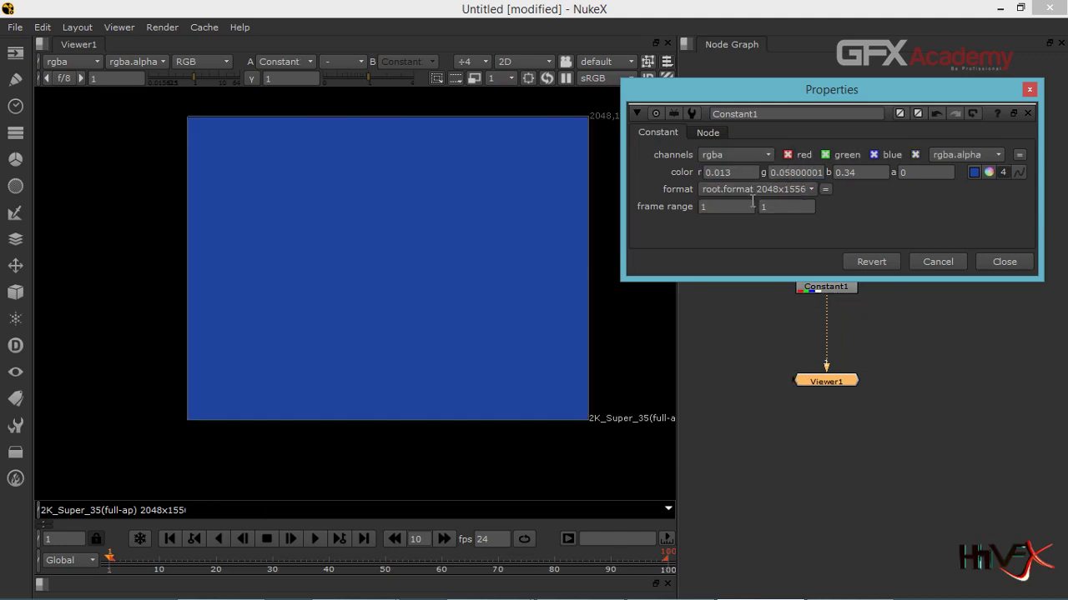
{"action": "left_click", "coordinate": [755, 156]}
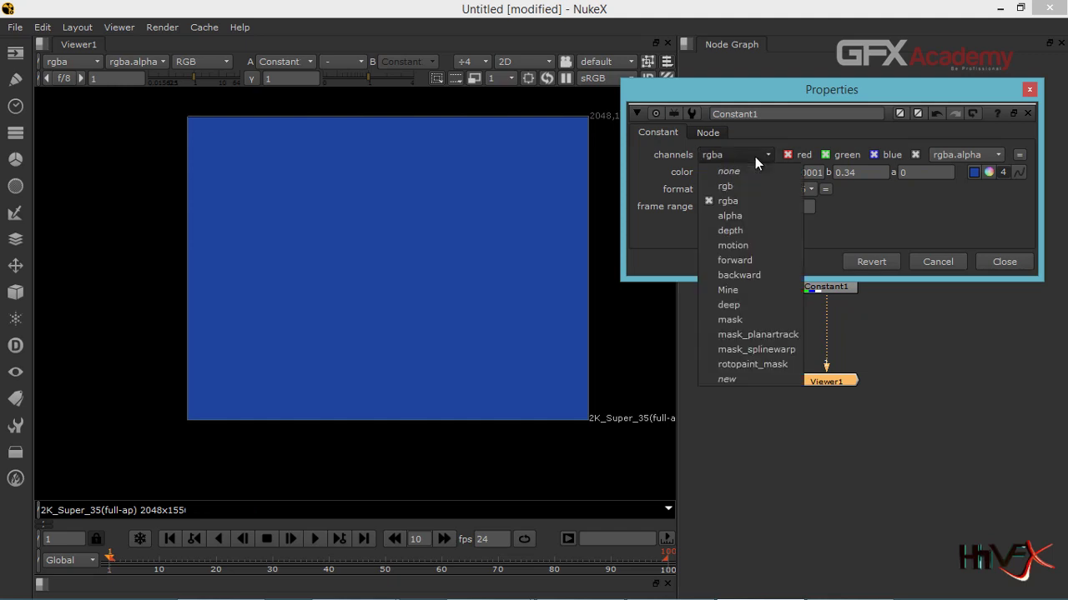
{"action": "left_click", "coordinate": [754, 291]}
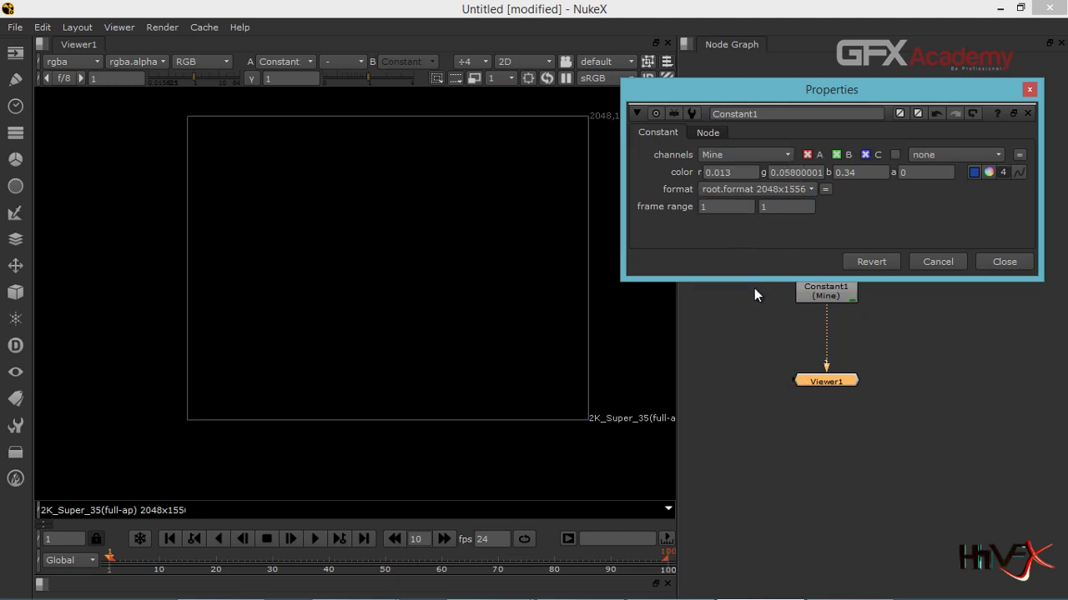
{"action": "left_click", "coordinate": [871, 155]}
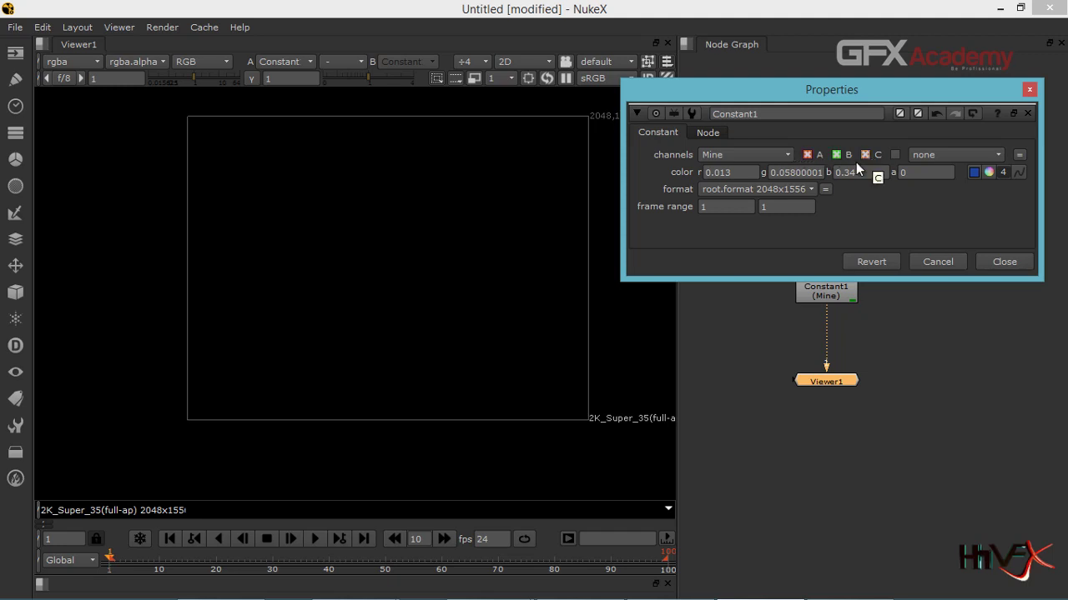
Step: Change the Constant's color to a beige with hue about 0.09, saturation about 0.495 and value about 0.545
{"action": "left_click", "coordinate": [988, 173]}
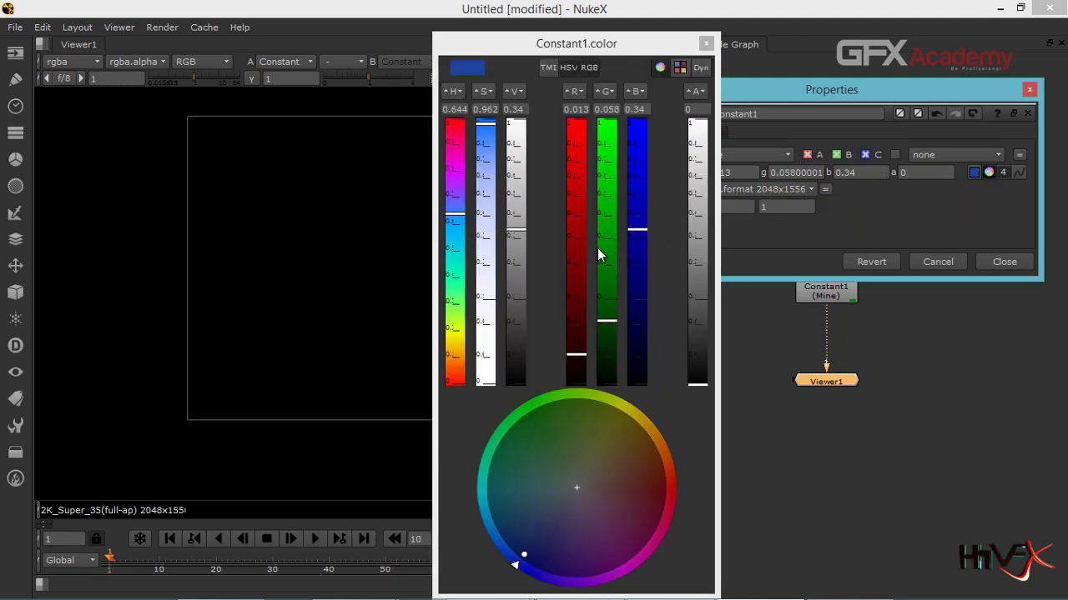
{"action": "left_click_drag", "start_coordinate": [519, 234], "coordinate": [589, 259]}
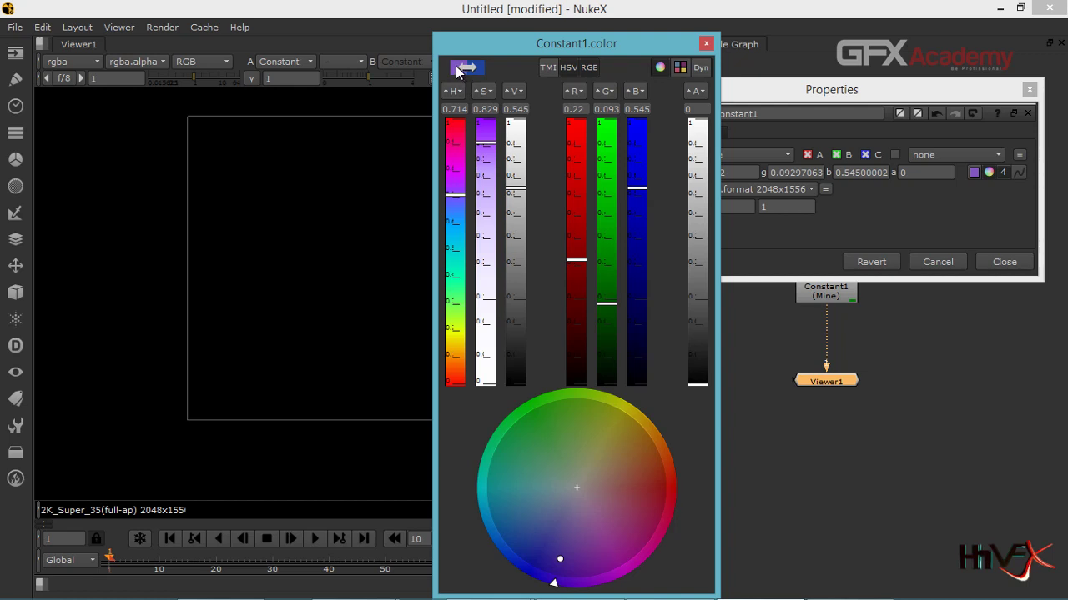
{"action": "mouse_move", "coordinate": [490, 146]}
{"action": "left_mouse_down"}
{"action": "mouse_move", "coordinate": [492, 135]}
{"action": "mouse_move", "coordinate": [479, 209]}
{"action": "mouse_move", "coordinate": [489, 260]}
{"action": "mouse_move", "coordinate": [455, 250]}
{"action": "mouse_move", "coordinate": [454, 155]}
{"action": "mouse_move", "coordinate": [463, 362]}
{"action": "left_mouse_up"}
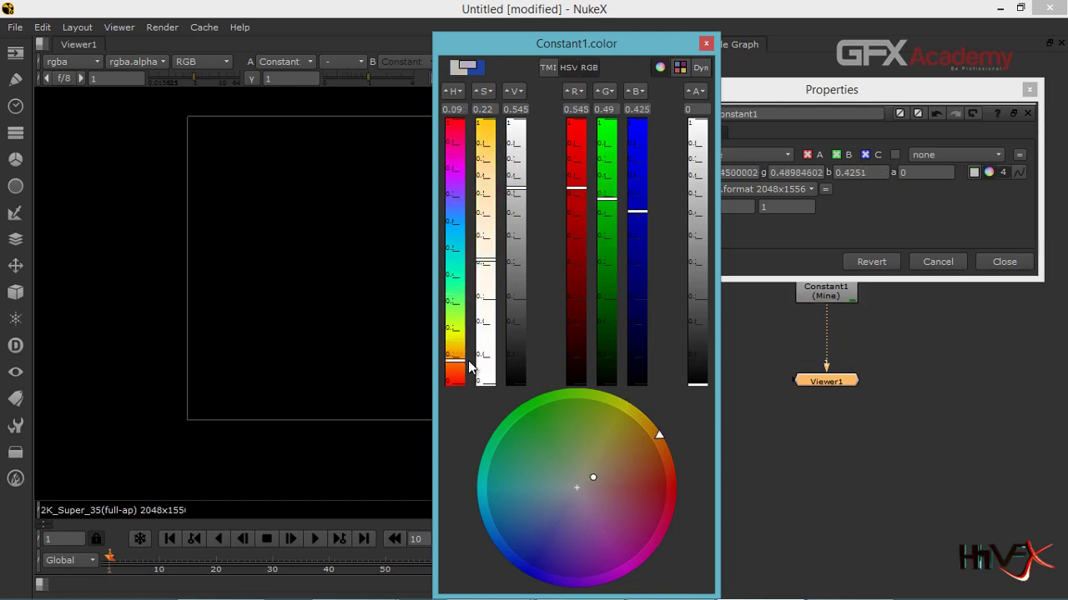
{"action": "mouse_move", "coordinate": [490, 264]}
{"action": "left_mouse_down"}
{"action": "mouse_move", "coordinate": [486, 361]}
{"action": "mouse_move", "coordinate": [483, 165]}
{"action": "mouse_move", "coordinate": [488, 203]}
{"action": "left_mouse_up"}
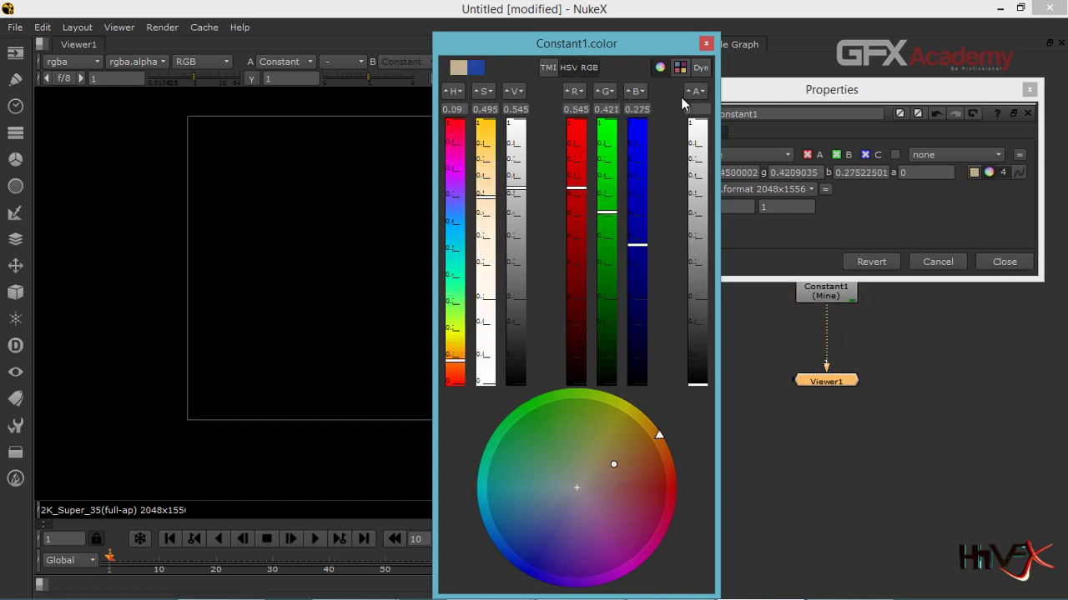
{"action": "left_click", "coordinate": [706, 44]}
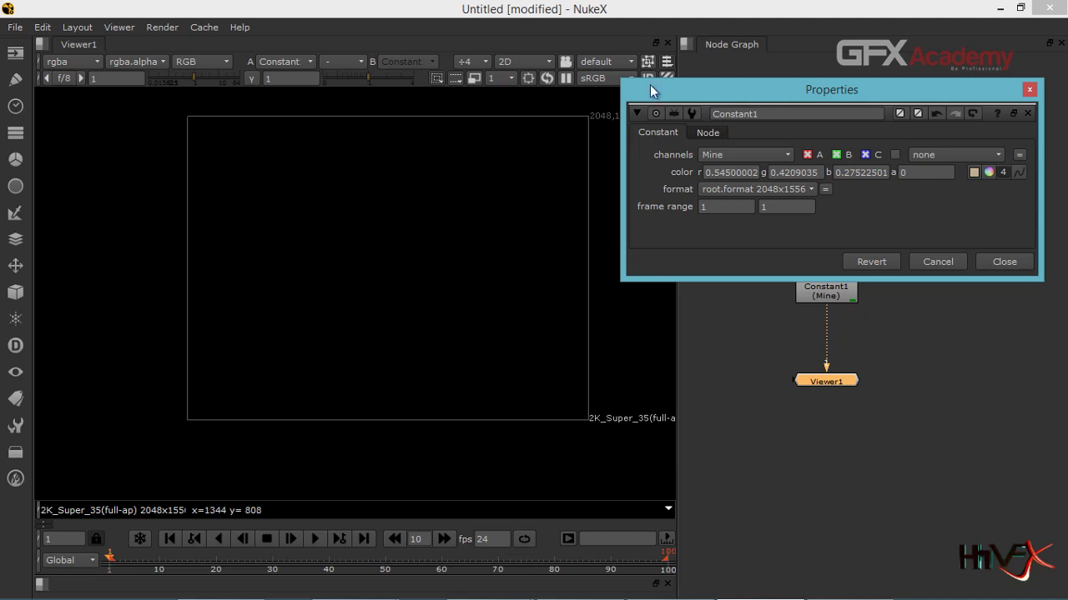
Step: Move the properties window clear of the Constant node and set its channels to rgba
{"action": "left_click_drag", "start_coordinate": [703, 82], "coordinate": [669, 393]}
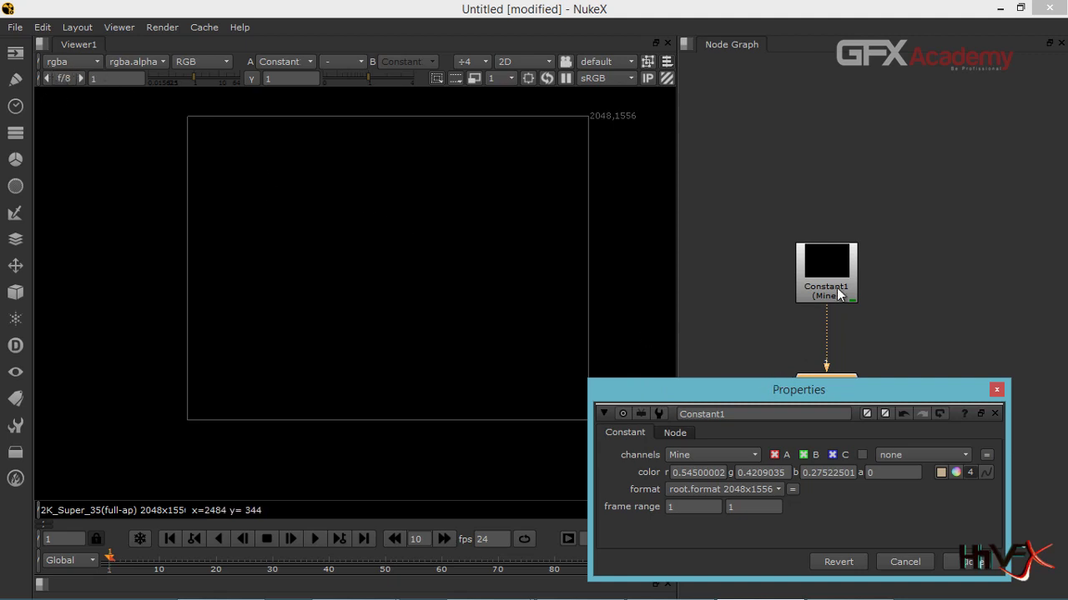
{"action": "scroll", "coordinate": [838, 292], "scroll_direction": "up", "scroll_amount": 5}
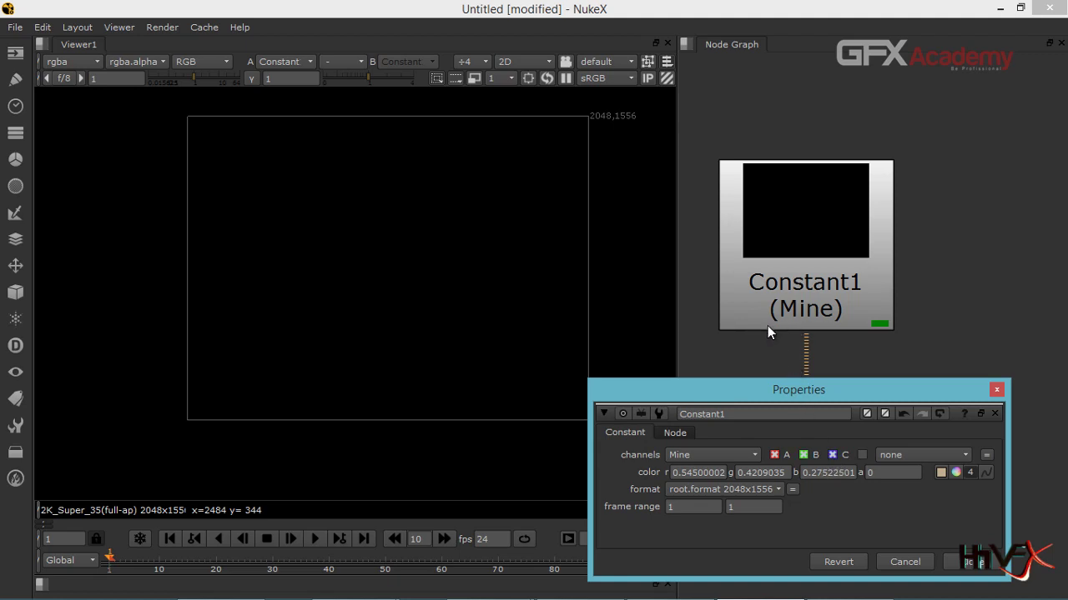
{"action": "left_click", "coordinate": [714, 455]}
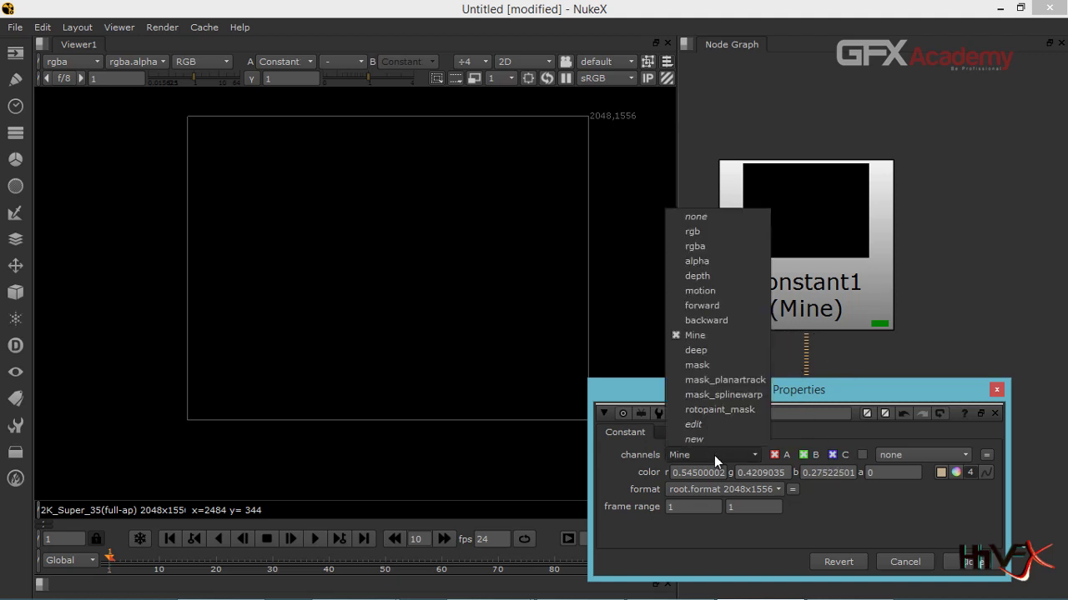
{"action": "left_click", "coordinate": [731, 246]}
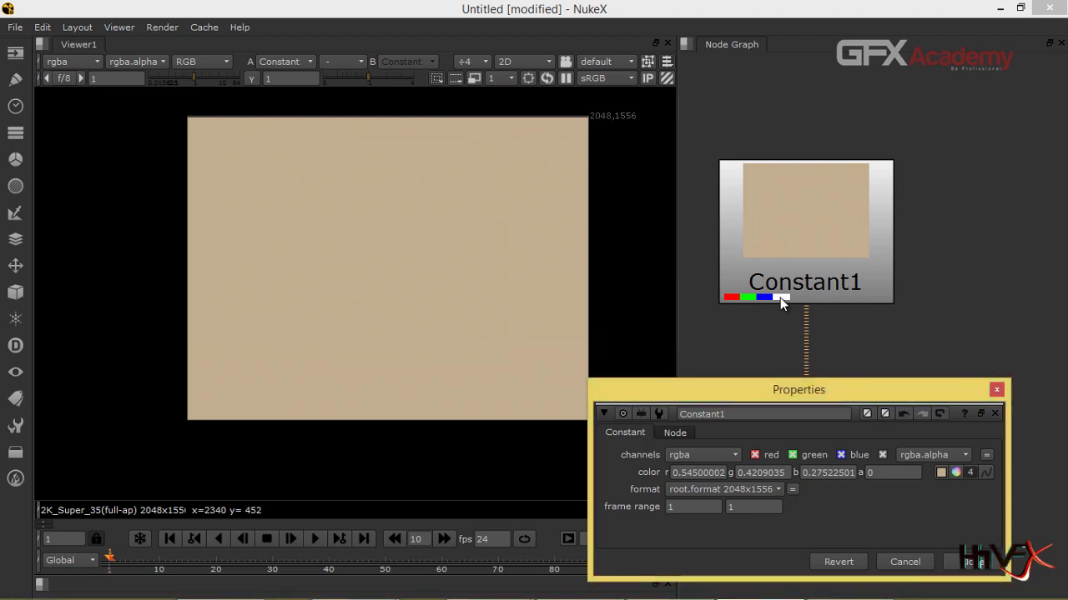
Step: Try depth.Z, forward.u, backward.u and backward.v in turn as the Constant's fourth channel, watching the node's channel indicators
{"action": "left_click_drag", "start_coordinate": [907, 391], "coordinate": [562, 165]}
{"action": "left_click", "coordinate": [598, 233]}
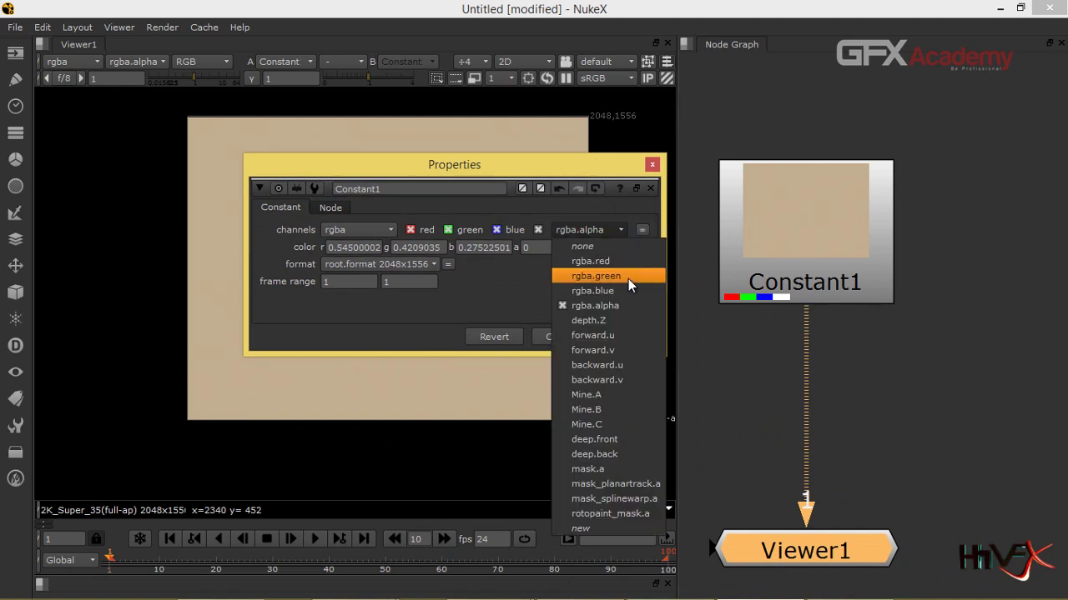
{"action": "left_click", "coordinate": [631, 316]}
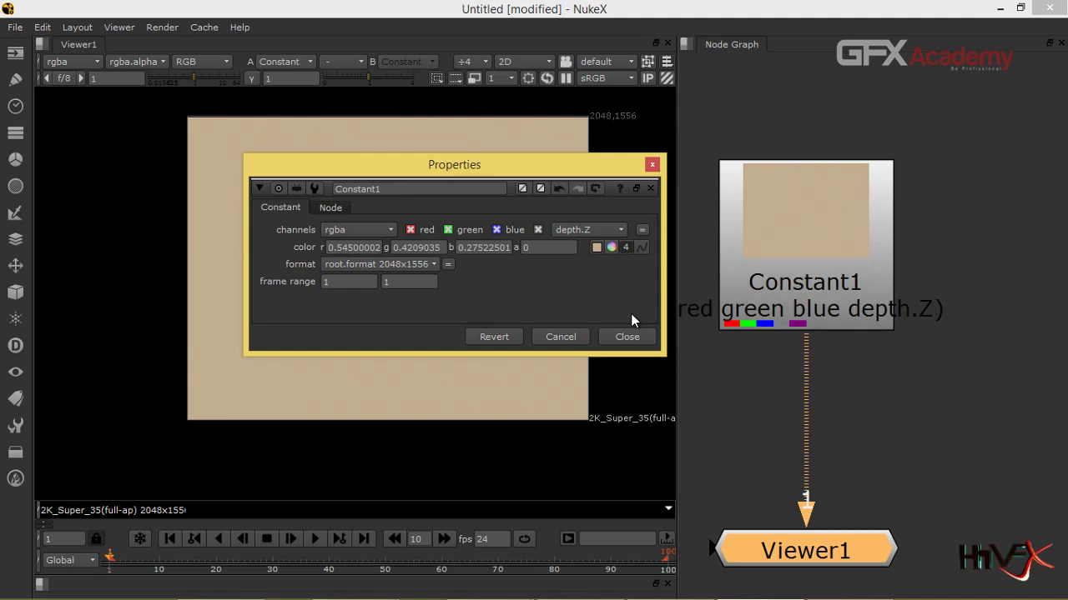
{"action": "left_click", "coordinate": [598, 232]}
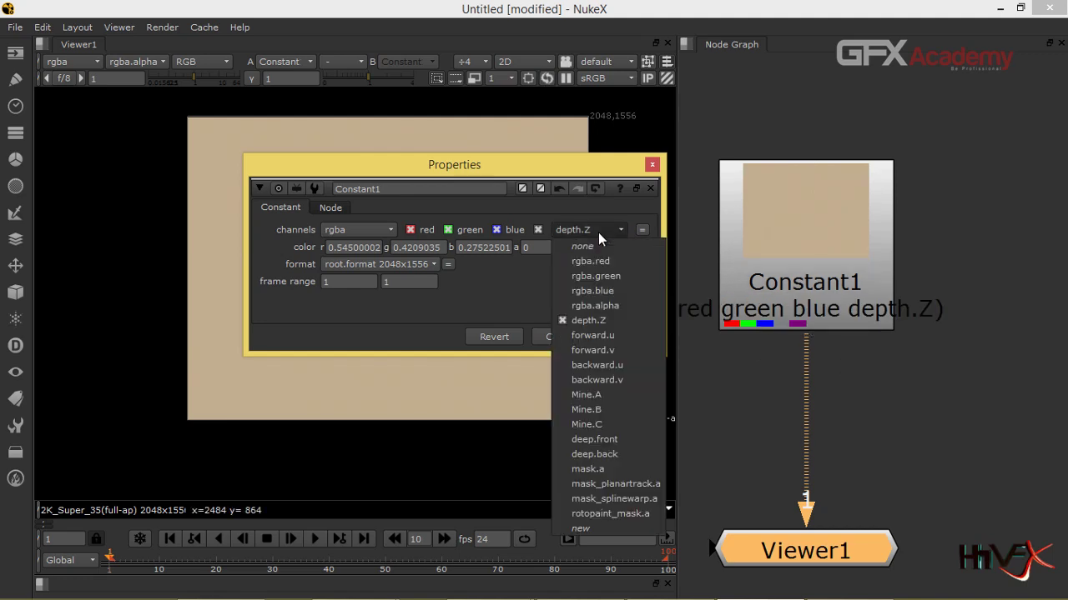
{"action": "left_click", "coordinate": [614, 332]}
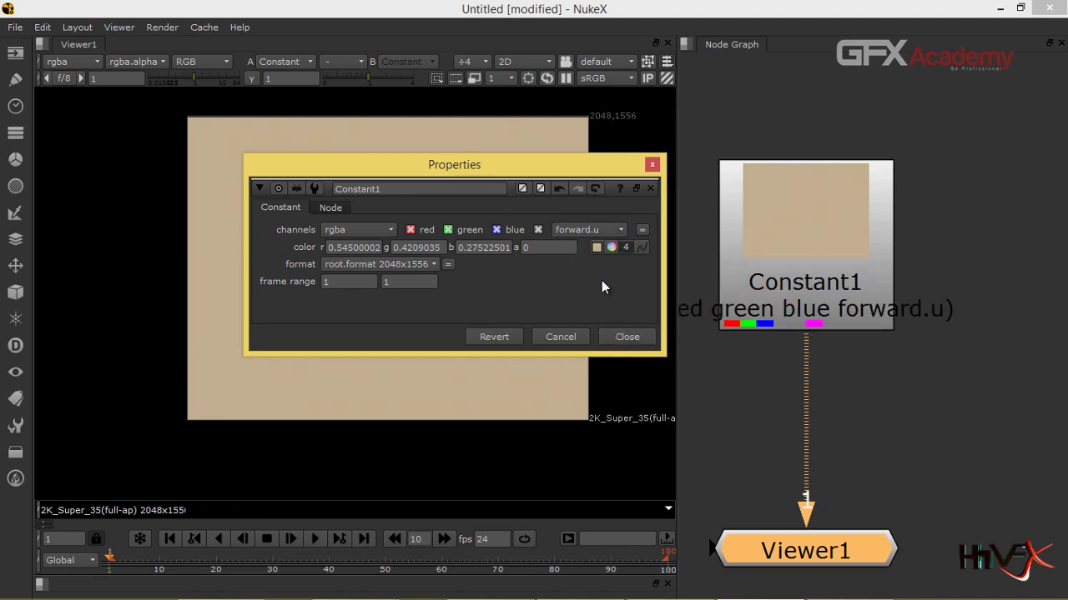
{"action": "left_click", "coordinate": [598, 227]}
{"action": "left_click", "coordinate": [611, 365]}
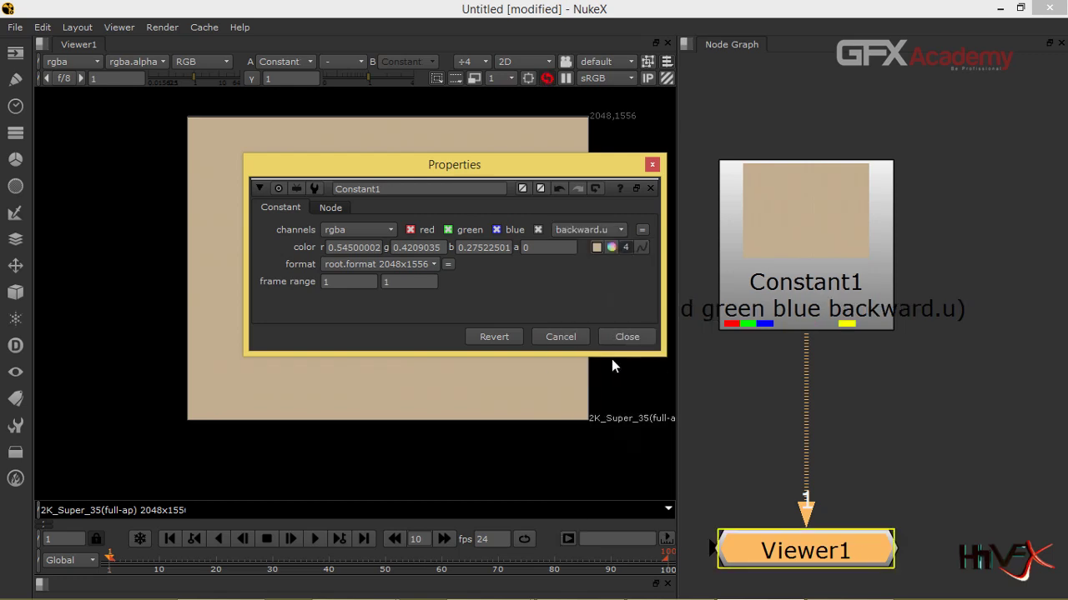
{"action": "left_click", "coordinate": [613, 231]}
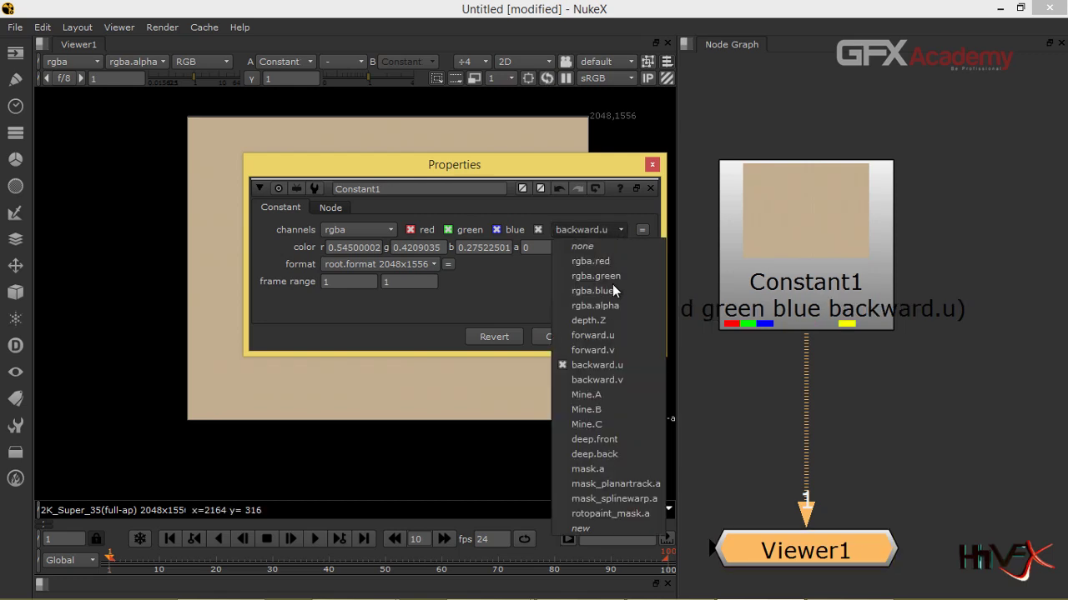
{"action": "left_click", "coordinate": [619, 382]}
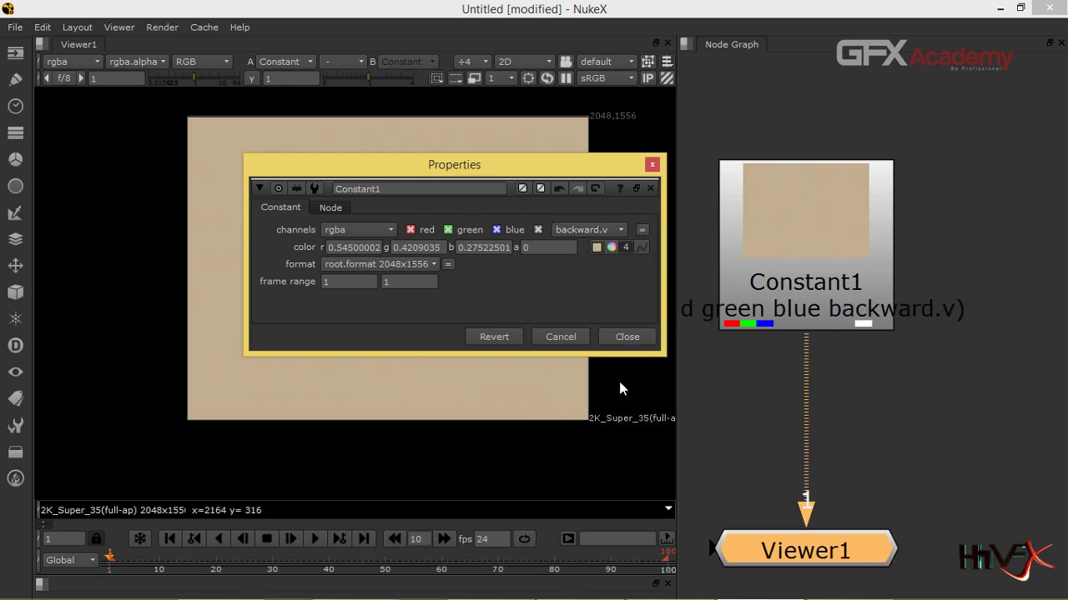
Step: Try the custom channels Mine.A, Mine.B and Mine.C in turn as the Constant's fourth channel
{"action": "left_click", "coordinate": [612, 229]}
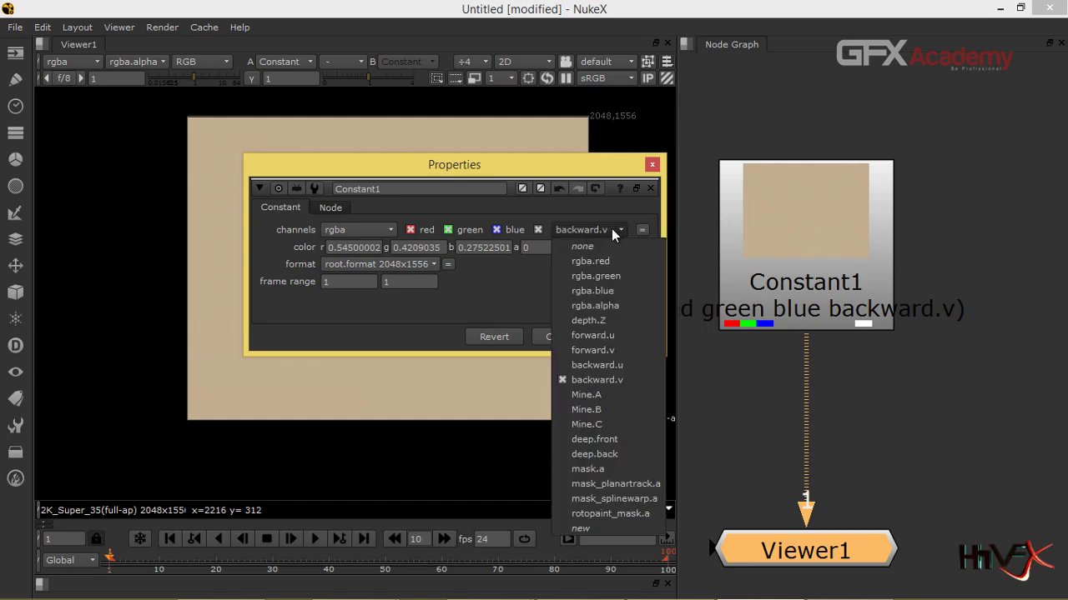
{"action": "left_click", "coordinate": [624, 397]}
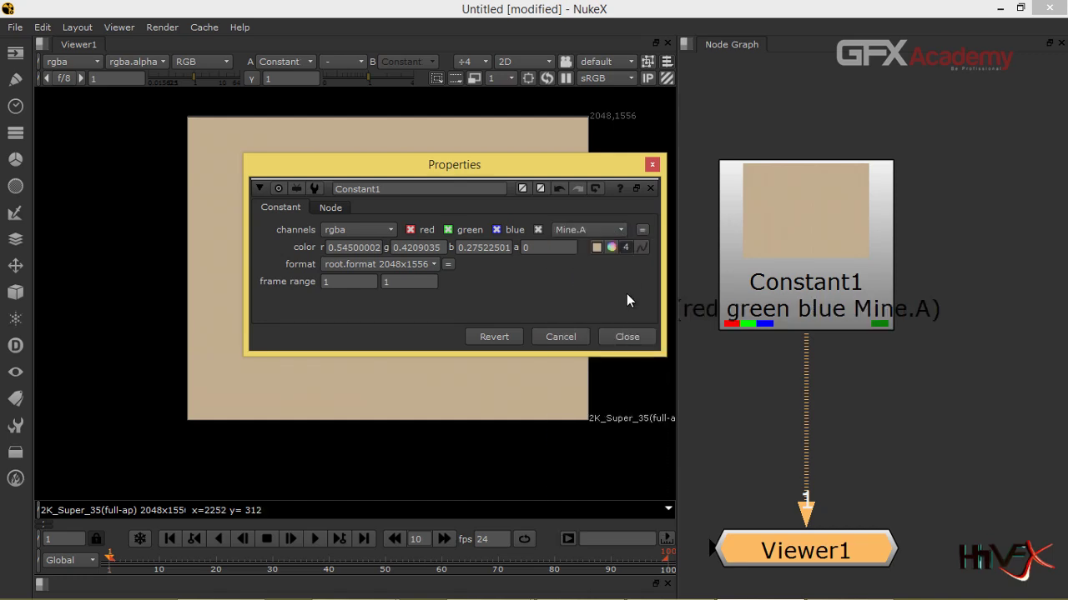
{"action": "left_click", "coordinate": [609, 231]}
{"action": "left_click", "coordinate": [605, 408]}
{"action": "left_click", "coordinate": [611, 231]}
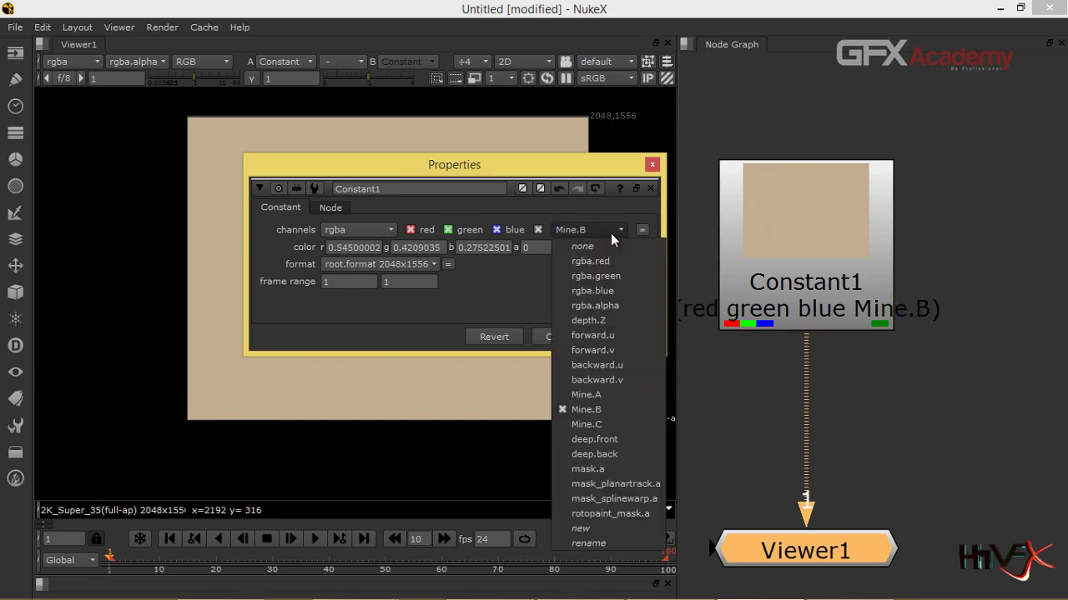
{"action": "left_click", "coordinate": [598, 420]}
Step: Try deep.front, mask.a and mask_planartrack.a in turn as the Constant's fourth channel
{"action": "left_click", "coordinate": [602, 234]}
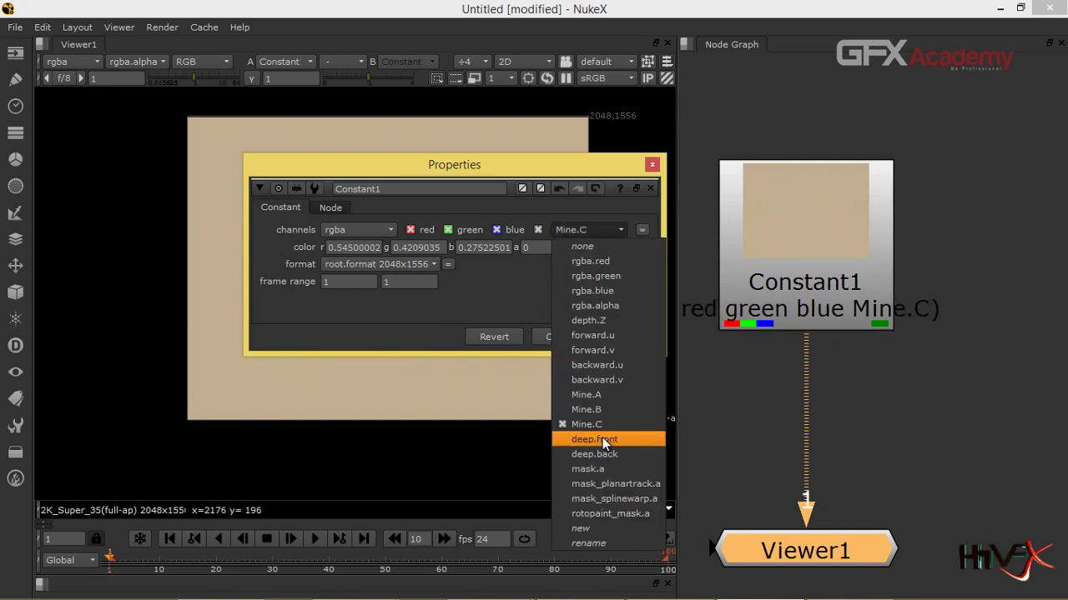
{"action": "left_click", "coordinate": [603, 438]}
{"action": "left_click", "coordinate": [602, 234]}
{"action": "left_click", "coordinate": [597, 469]}
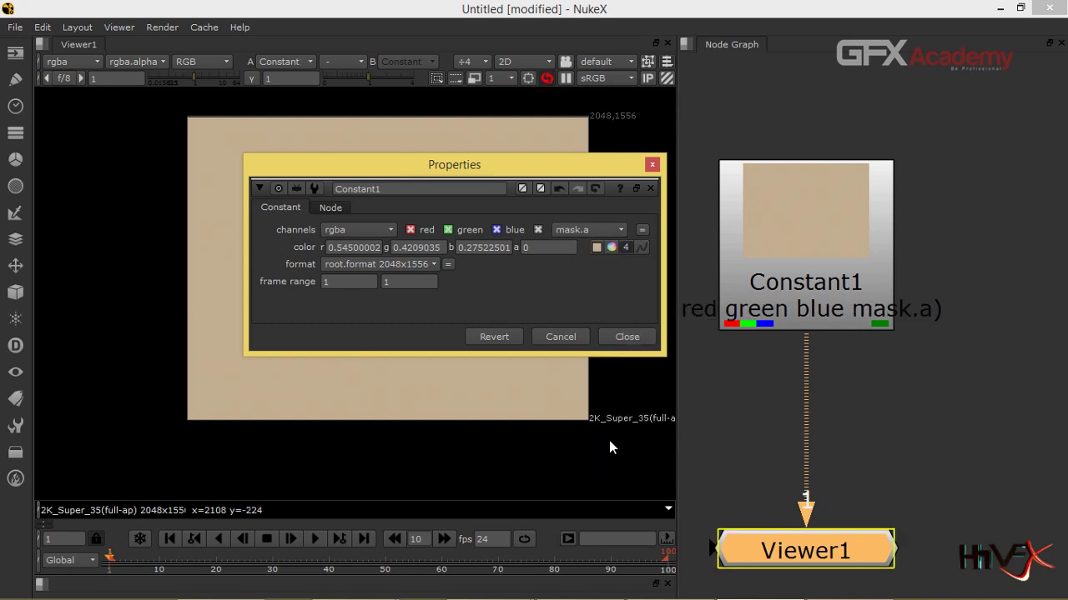
{"action": "left_click", "coordinate": [620, 228]}
{"action": "left_click", "coordinate": [634, 479]}
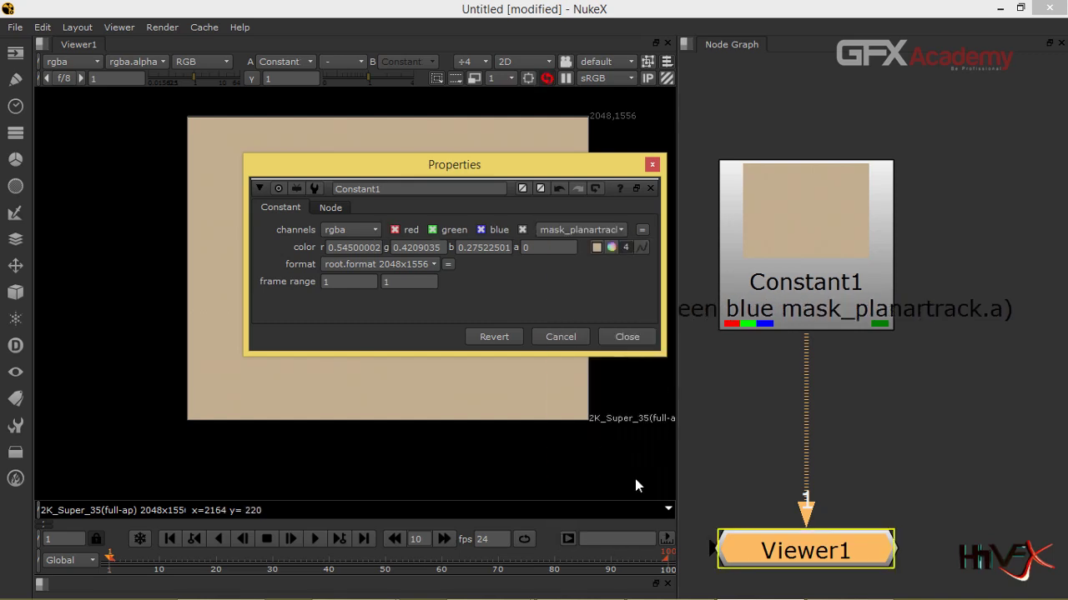
Step: Set the Constant's fourth channel to rgba.alpha and move the properties window away from the viewer image
{"action": "left_click", "coordinate": [606, 234]}
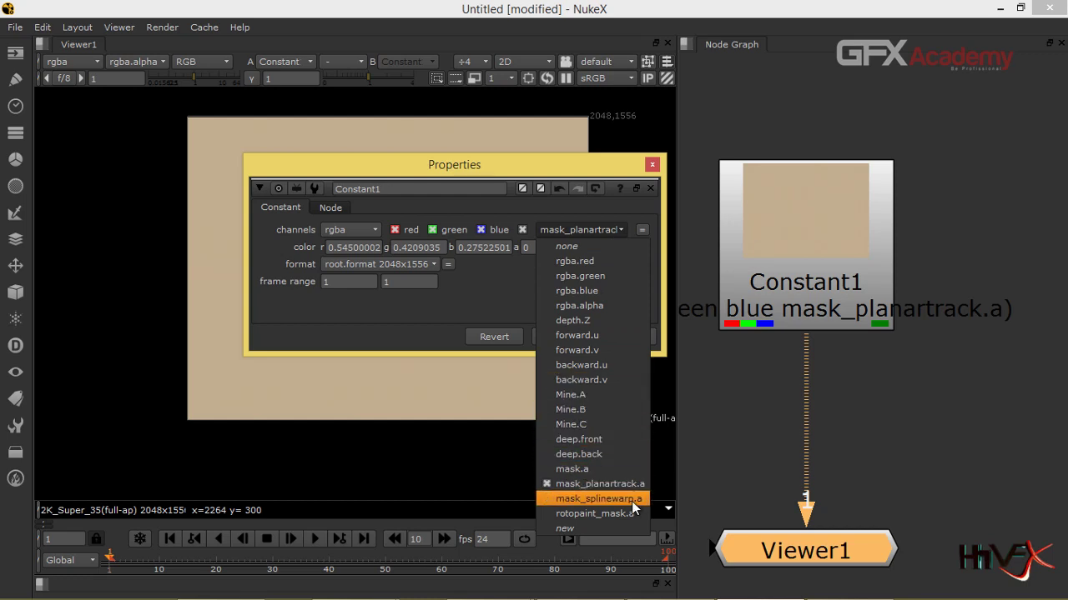
{"action": "left_click", "coordinate": [628, 307]}
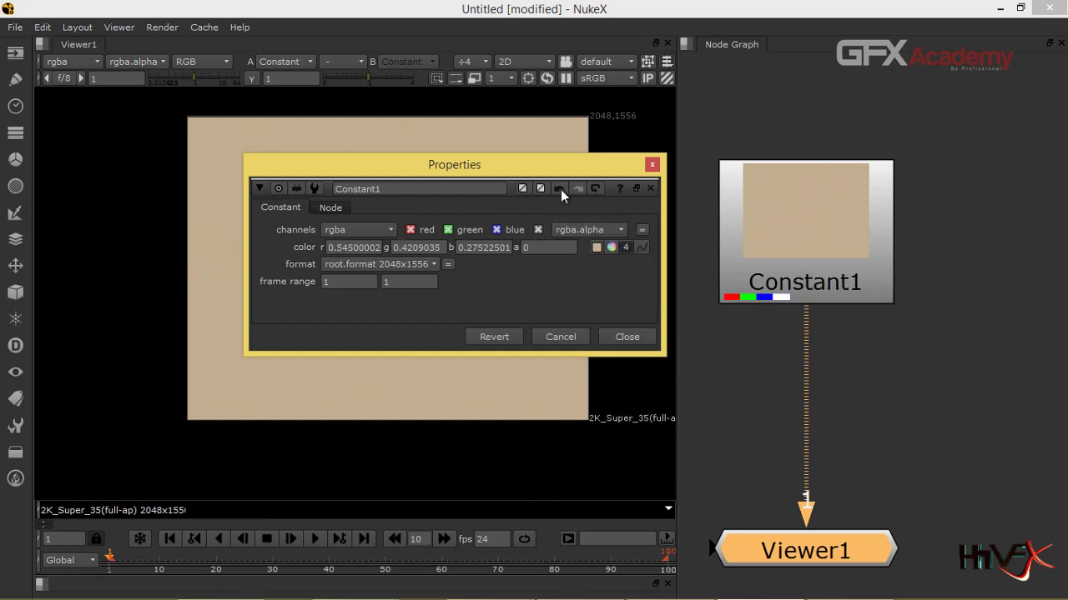
{"action": "left_click_drag", "start_coordinate": [559, 175], "coordinate": [811, 340]}
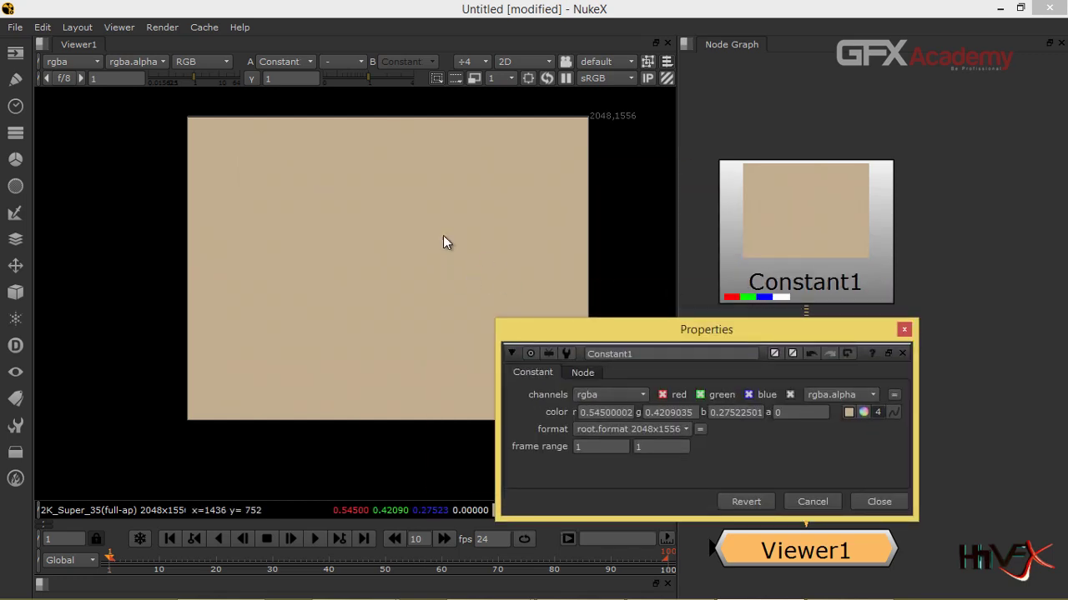
Step: Set the Constant's output channels to the Mine layer and display Mine in the viewer, keeping the properties window clear of the node
{"action": "left_click", "coordinate": [596, 397]}
{"action": "left_click", "coordinate": [614, 295]}
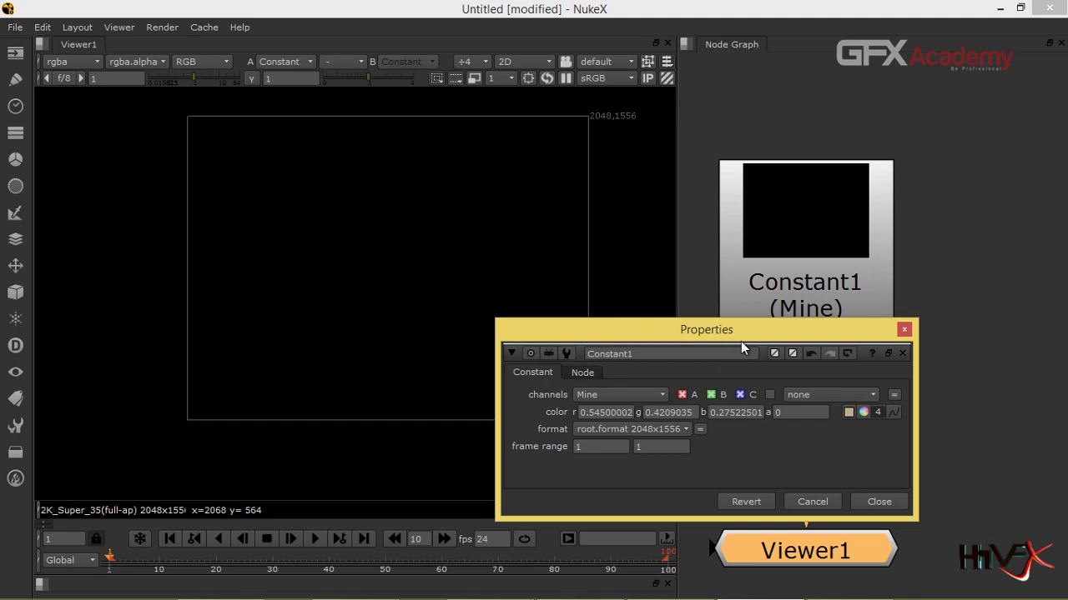
{"action": "left_click_drag", "start_coordinate": [747, 337], "coordinate": [757, 447]}
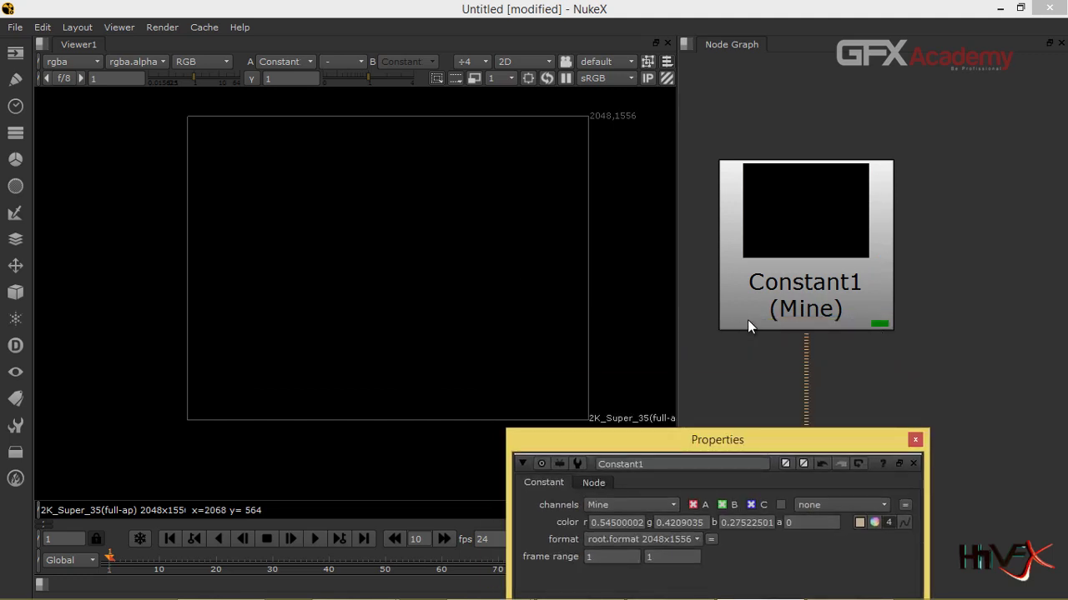
{"action": "left_click", "coordinate": [72, 66]}
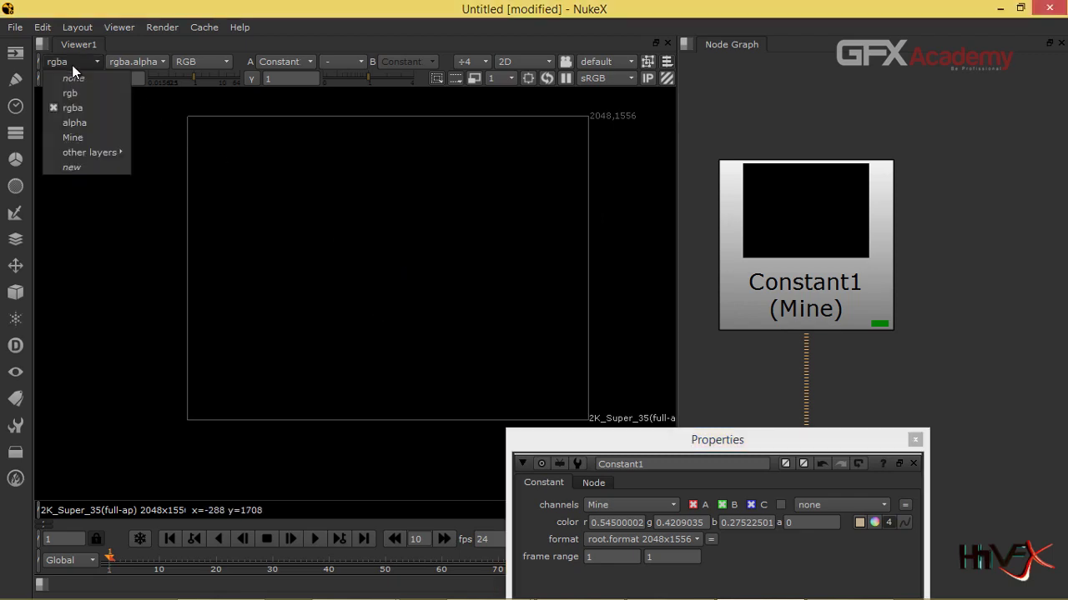
{"action": "left_click", "coordinate": [100, 139]}
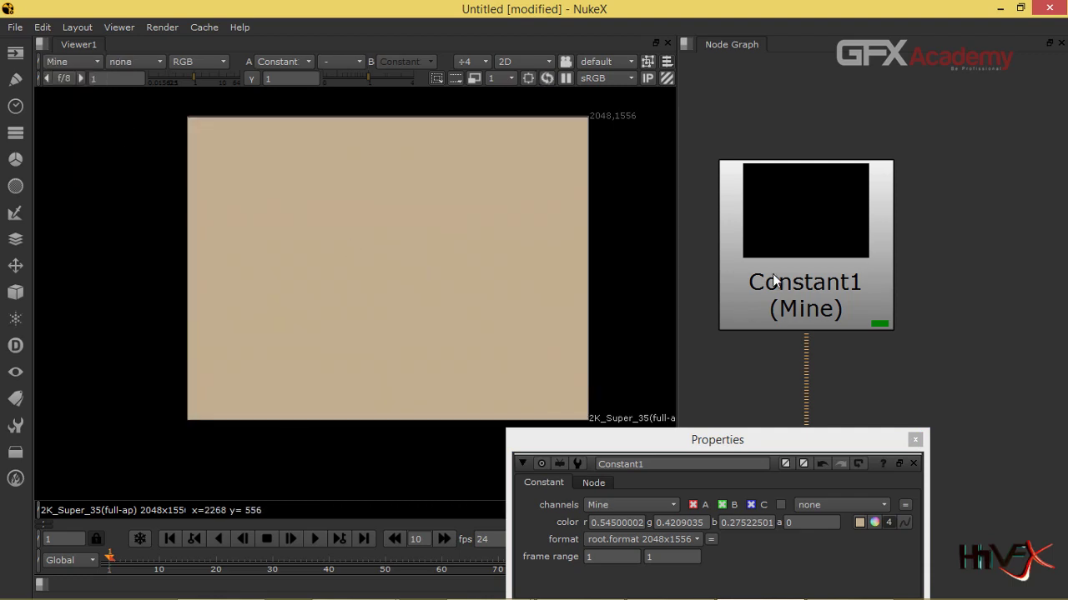
{"action": "left_click_drag", "start_coordinate": [716, 442], "coordinate": [746, 240]}
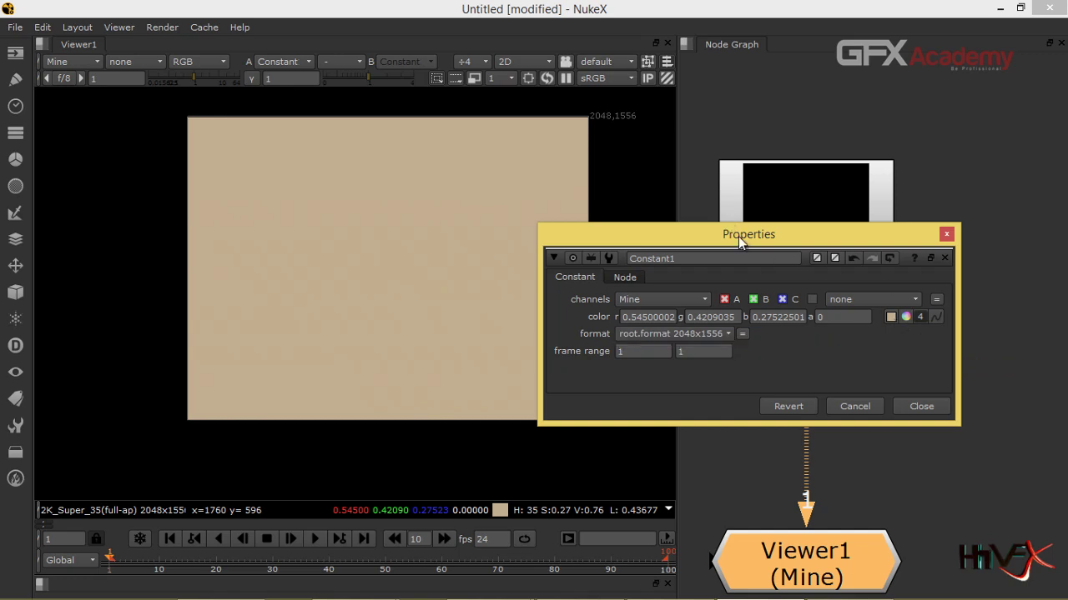
{"action": "left_click_drag", "start_coordinate": [738, 236], "coordinate": [807, 305]}
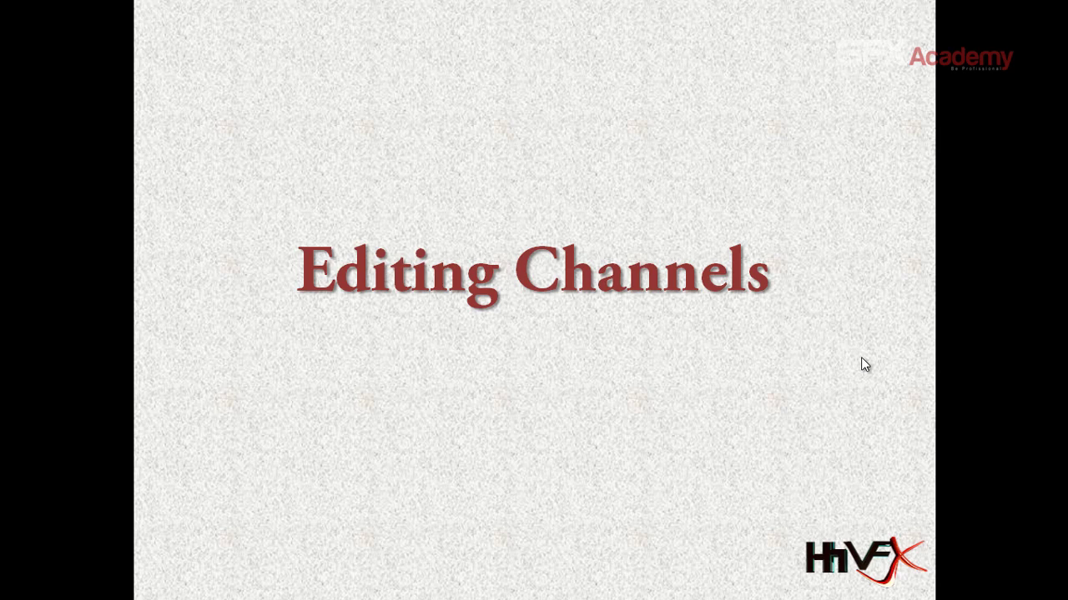
{"action": "left_click", "coordinate": [865, 364]}
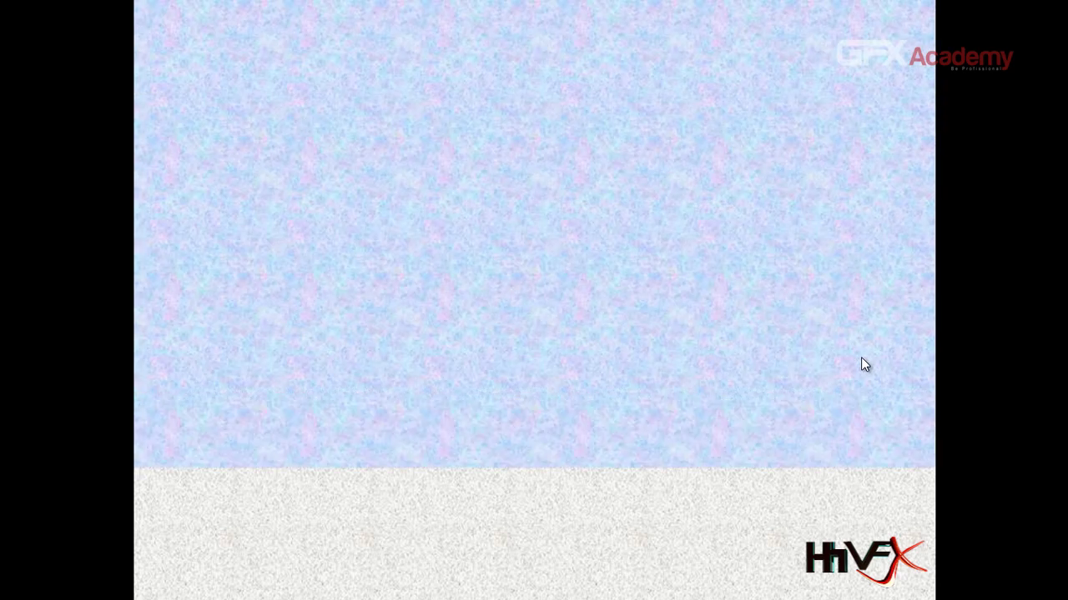
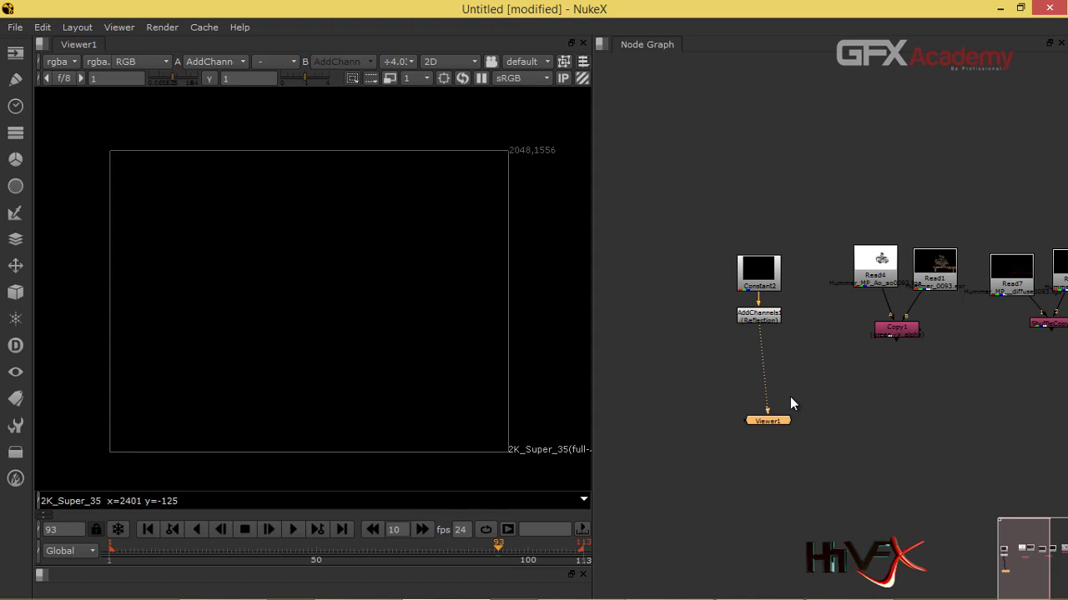
Step: Reposition the Constant2 node, connect it to the viewer and open its properties
{"action": "left_click_drag", "start_coordinate": [769, 287], "coordinate": [753, 271]}
{"action": "scroll", "coordinate": [753, 271], "scroll_direction": "up", "scroll_amount": 5}
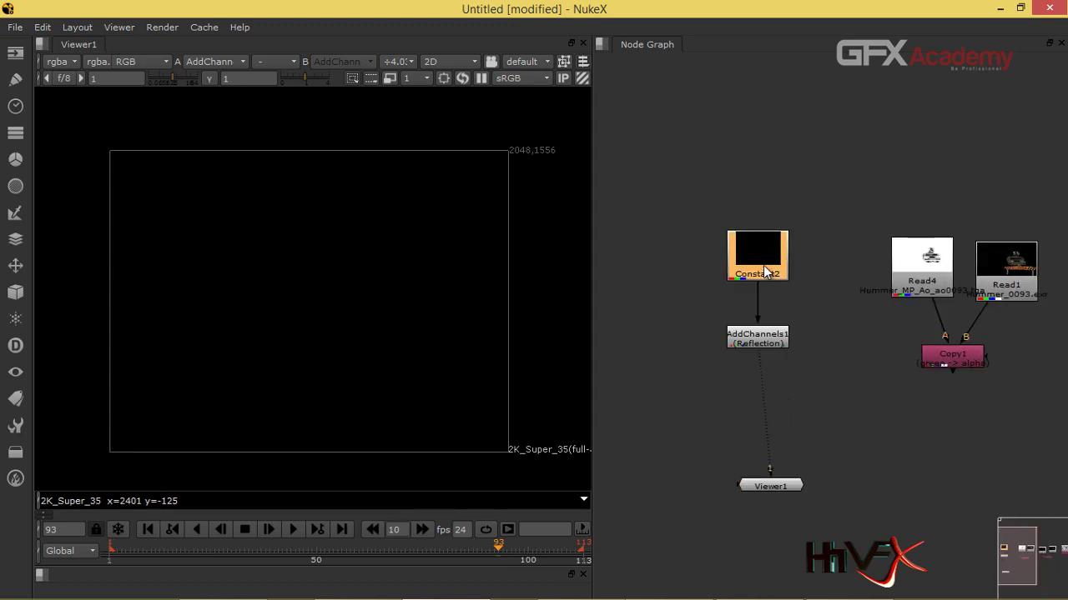
{"action": "left_click_drag", "start_coordinate": [766, 315], "coordinate": [787, 303]}
{"action": "key", "text": "1"}
{"action": "double_click", "coordinate": [796, 293]}
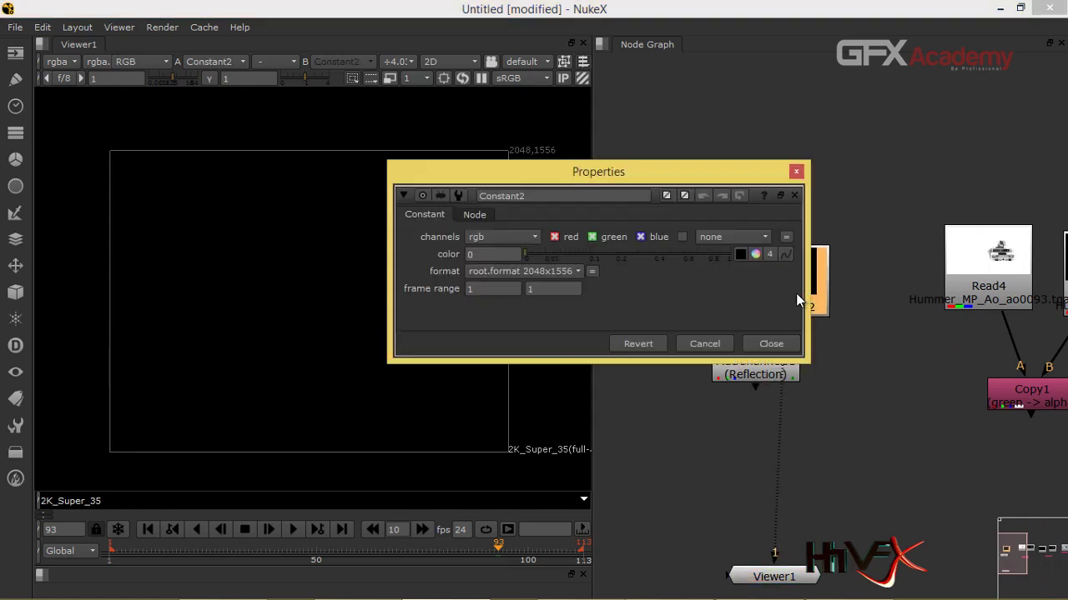
Step: Set Constant2's colour to red 0.38 and green 0.45, and widen the colour picker until its sliders lie horizontally
{"action": "left_click", "coordinate": [756, 254]}
{"action": "left_click", "coordinate": [570, 220]}
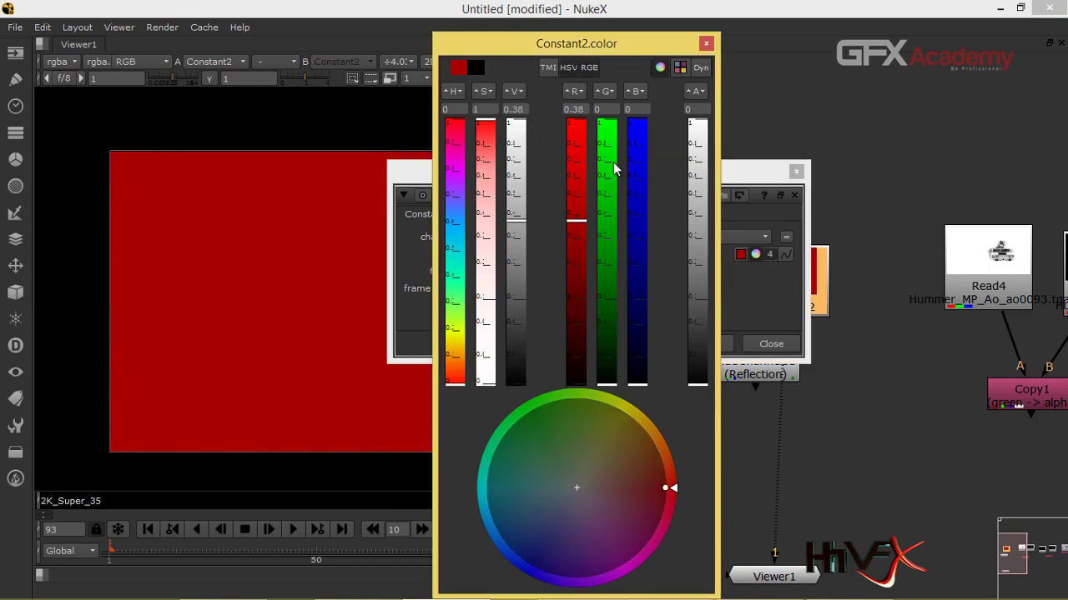
{"action": "left_click", "coordinate": [608, 204]}
{"action": "left_click_drag", "start_coordinate": [567, 44], "coordinate": [547, 86]}
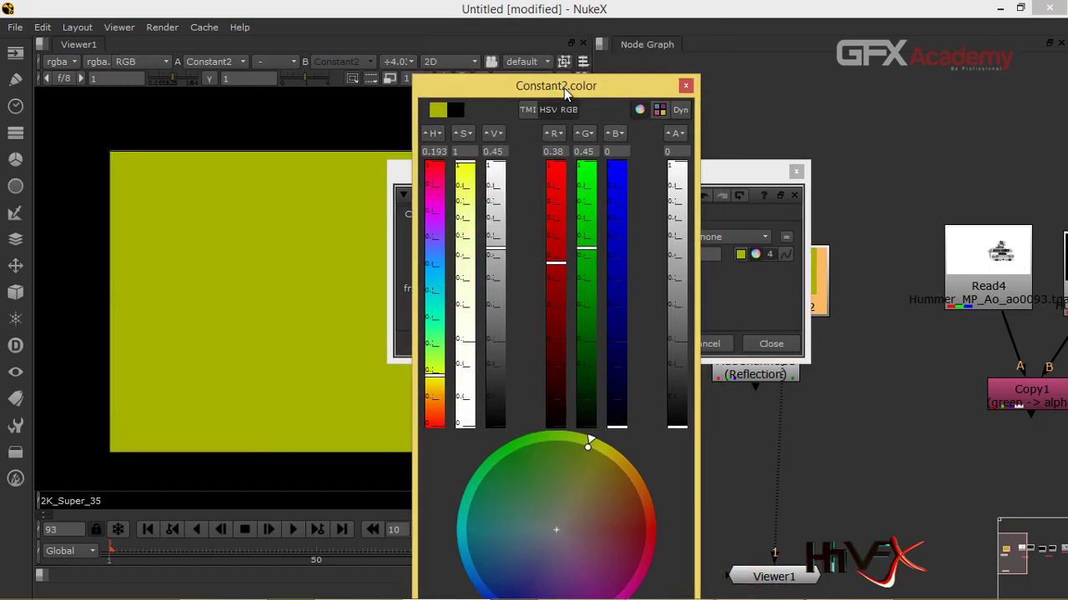
{"action": "left_click_drag", "start_coordinate": [701, 123], "coordinate": [1010, 123]}
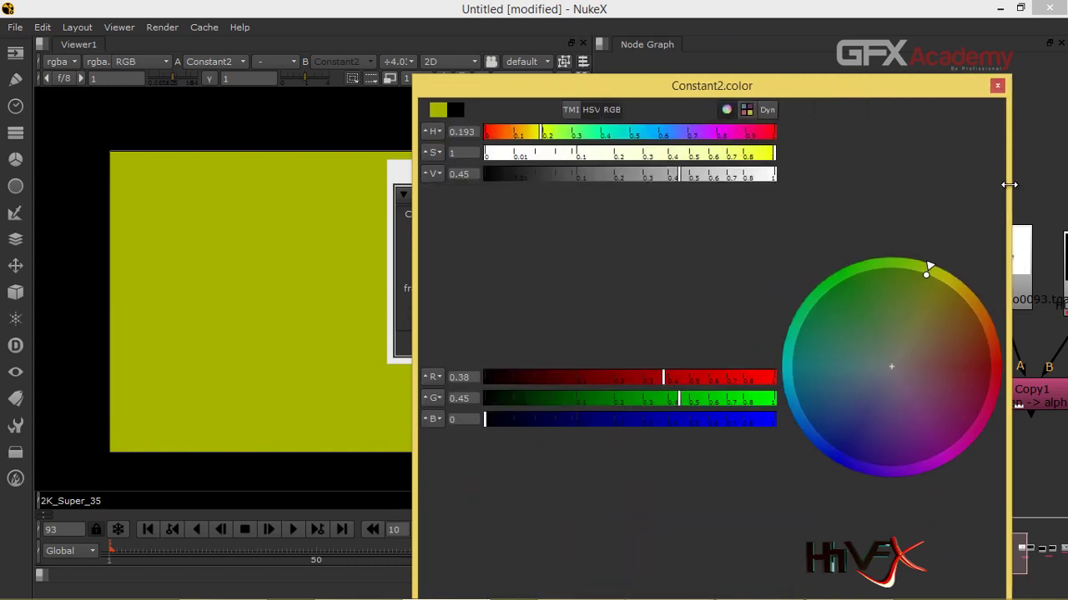
{"action": "left_click_drag", "start_coordinate": [829, 79], "coordinate": [738, 257]}
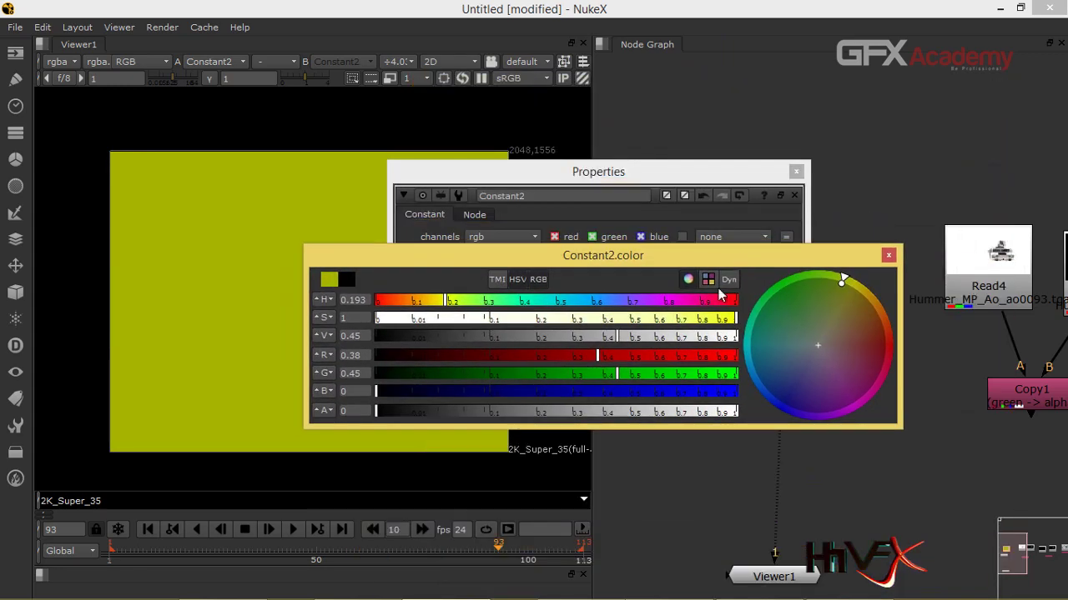
Step: Set Constant2's colour to red 0.325, green 0.138 and blue 0.22, then rearrange the node and its properties window clear of each other
{"action": "left_click_drag", "start_coordinate": [597, 361], "coordinate": [510, 395]}
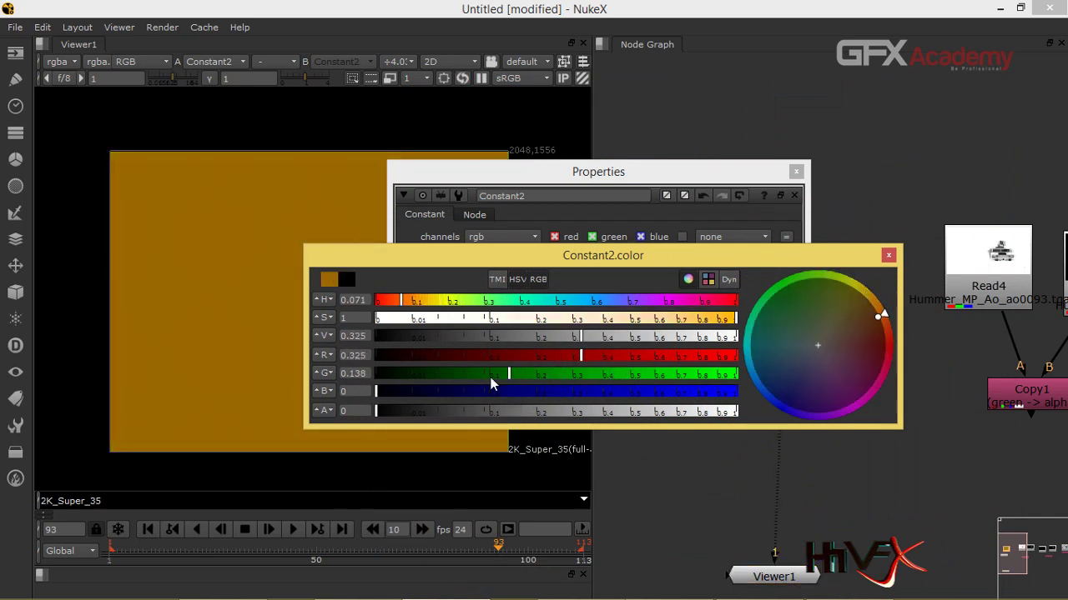
{"action": "left_click", "coordinate": [477, 392]}
{"action": "left_click_drag", "start_coordinate": [481, 392], "coordinate": [548, 408]}
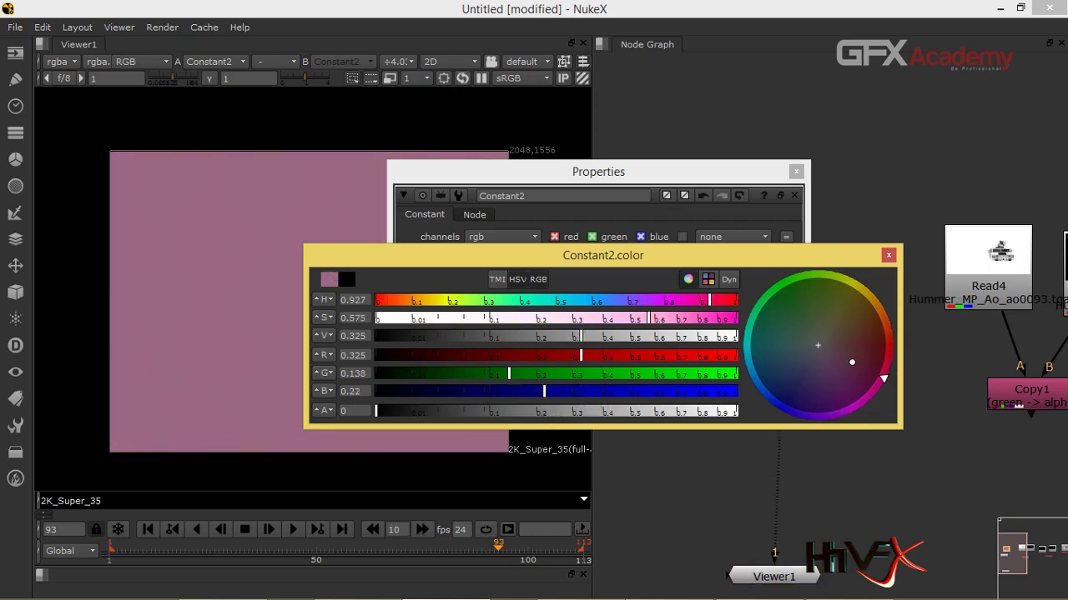
{"action": "left_click", "coordinate": [888, 257]}
{"action": "left_click_drag", "start_coordinate": [682, 172], "coordinate": [564, 269]}
{"action": "left_click_drag", "start_coordinate": [782, 285], "coordinate": [813, 260]}
{"action": "left_click_drag", "start_coordinate": [363, 269], "coordinate": [586, 359]}
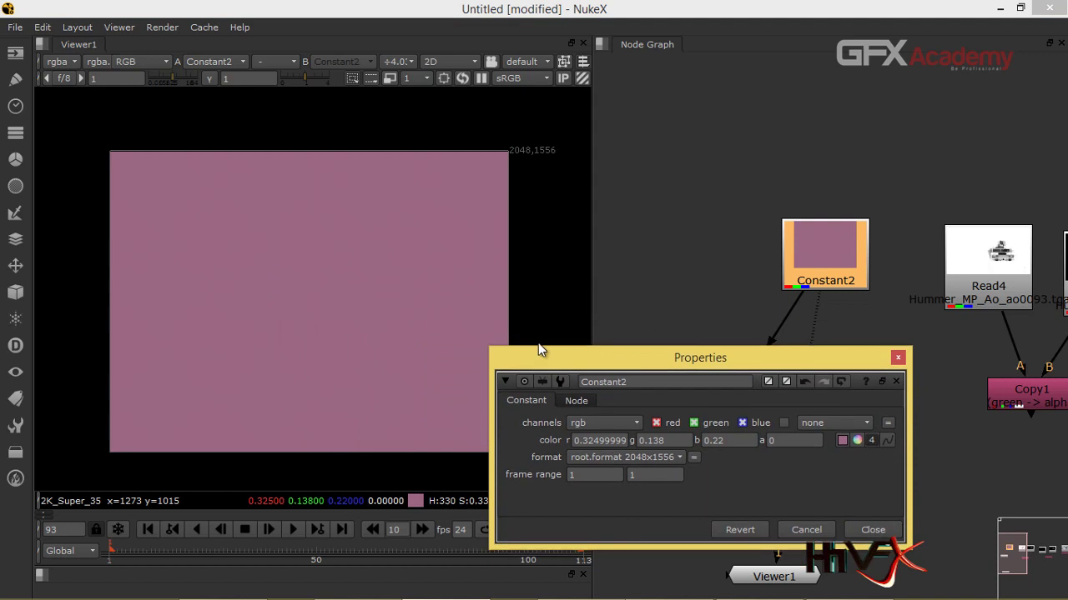
Step: View Constant2's Object and _2_Specular layers in turn in the viewer, and look through the other available layers
{"action": "left_click", "coordinate": [58, 62]}
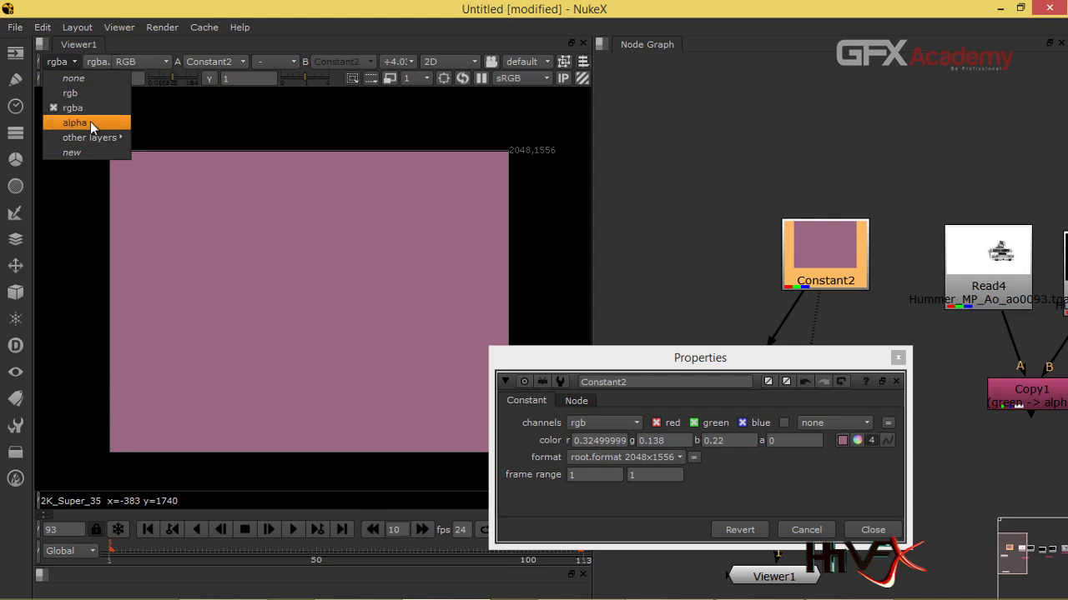
{"action": "mouse_move", "coordinate": [95, 137]}
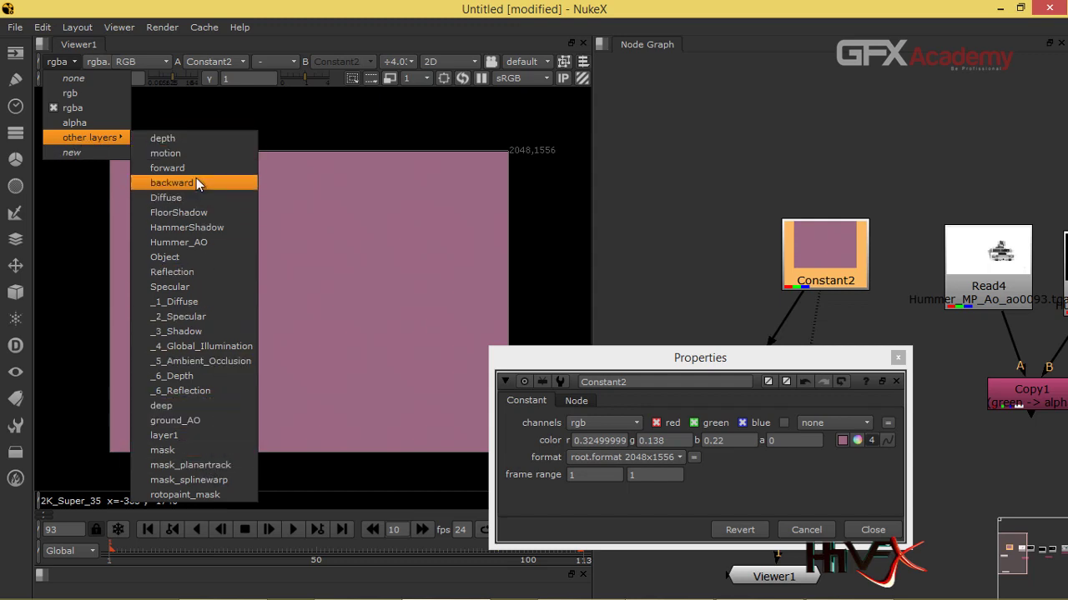
{"action": "left_click", "coordinate": [218, 260]}
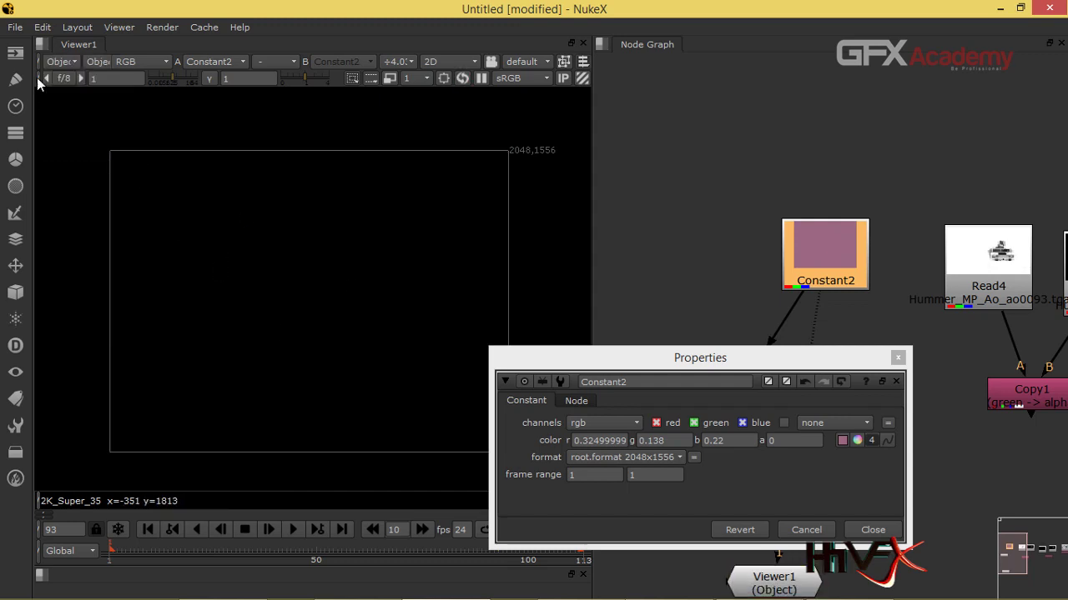
{"action": "left_click", "coordinate": [51, 64]}
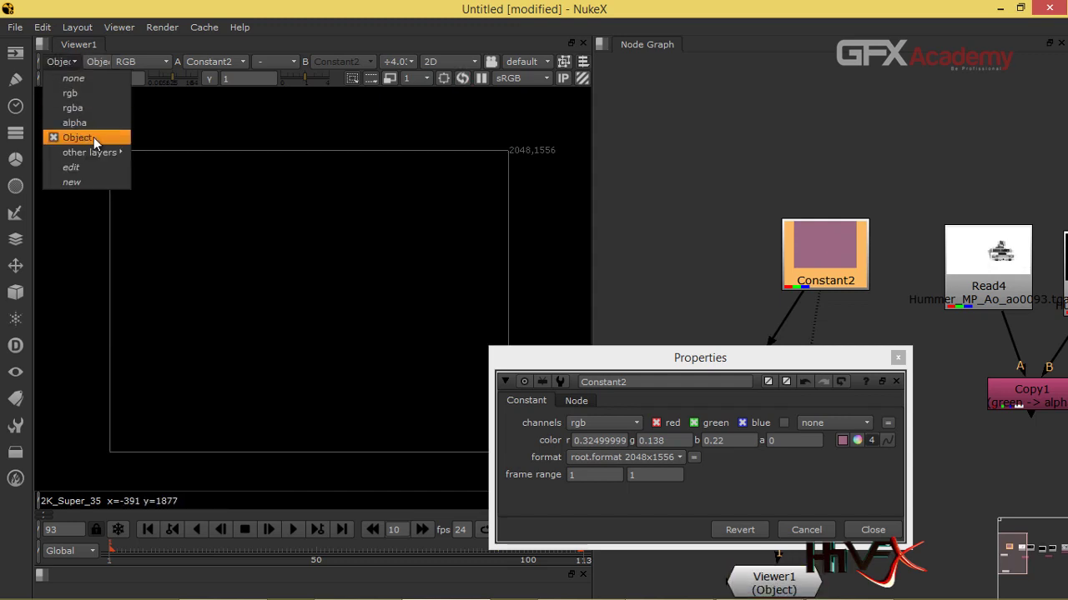
{"action": "mouse_move", "coordinate": [103, 157]}
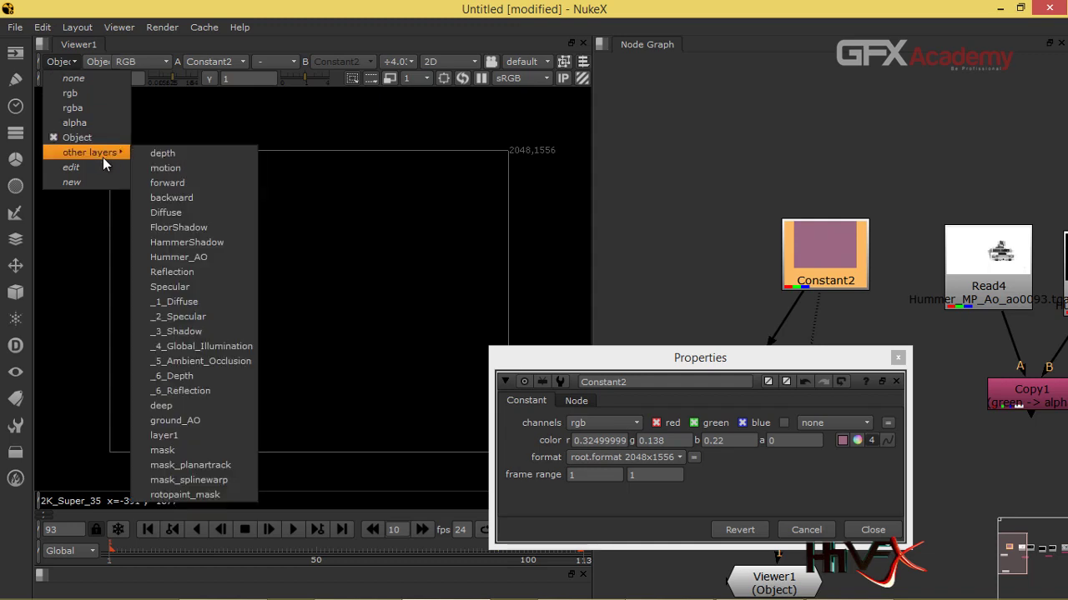
{"action": "left_click", "coordinate": [206, 315]}
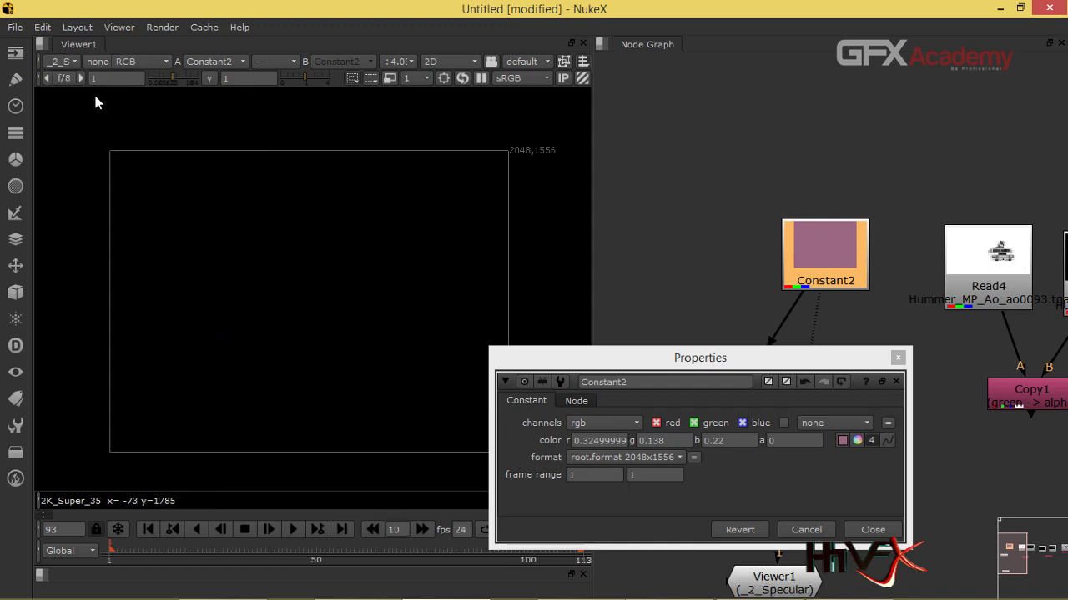
{"action": "left_click", "coordinate": [73, 63]}
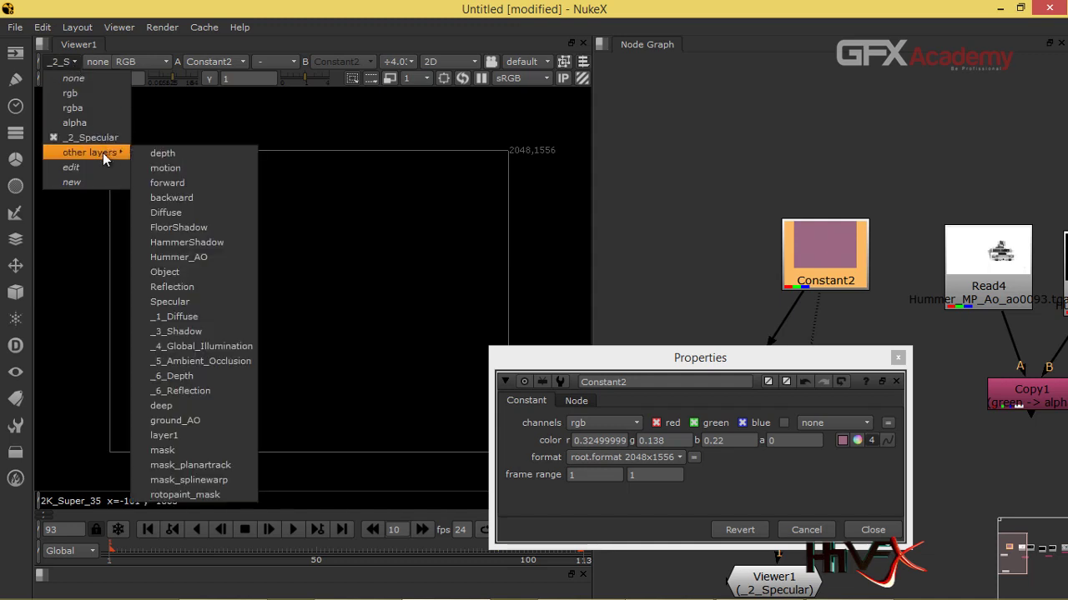
{"action": "left_click", "coordinate": [349, 183]}
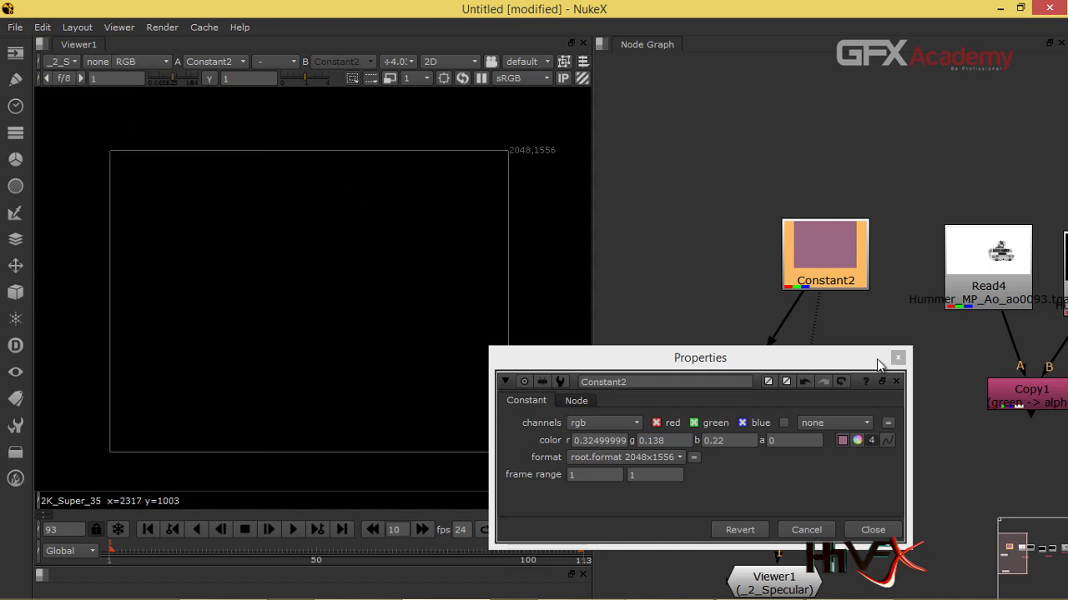
Step: Display Constant2's Diffuse layer in the viewer and review the list of other layers
{"action": "left_click", "coordinate": [65, 61]}
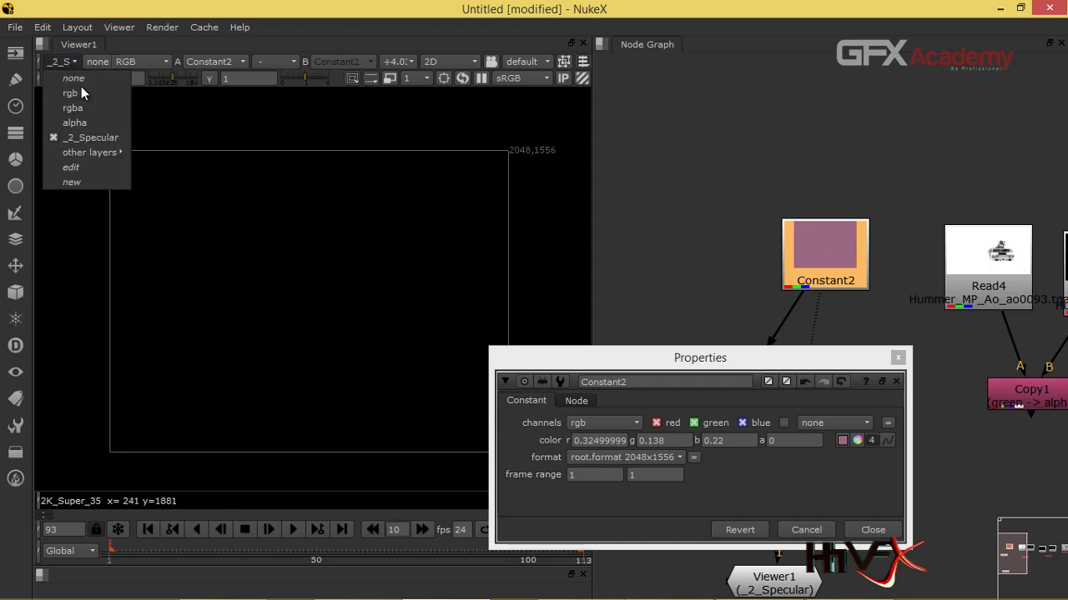
{"action": "mouse_move", "coordinate": [111, 152]}
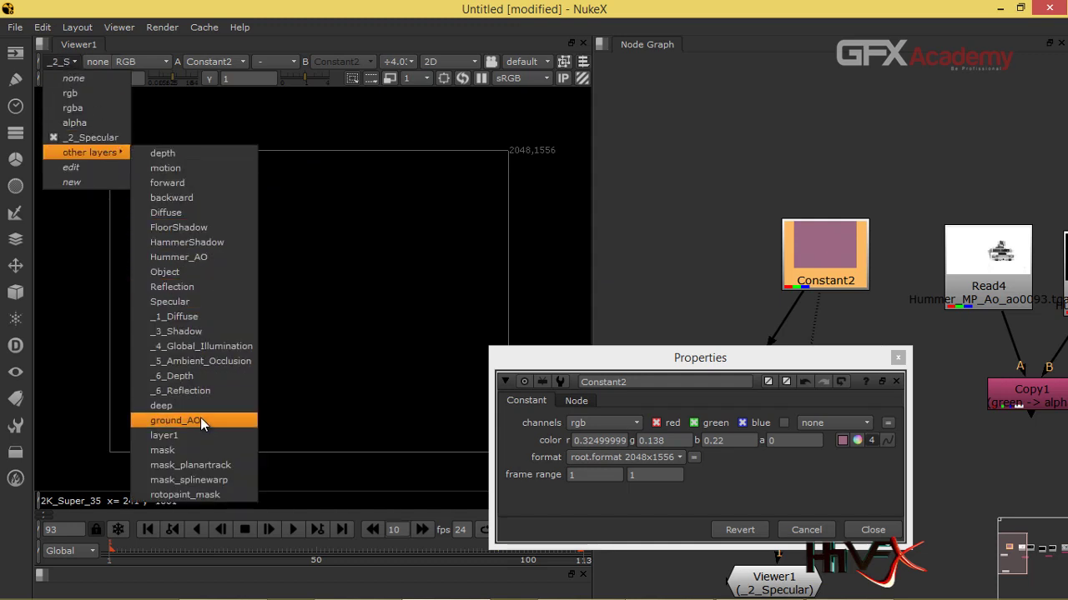
{"action": "left_click", "coordinate": [195, 212]}
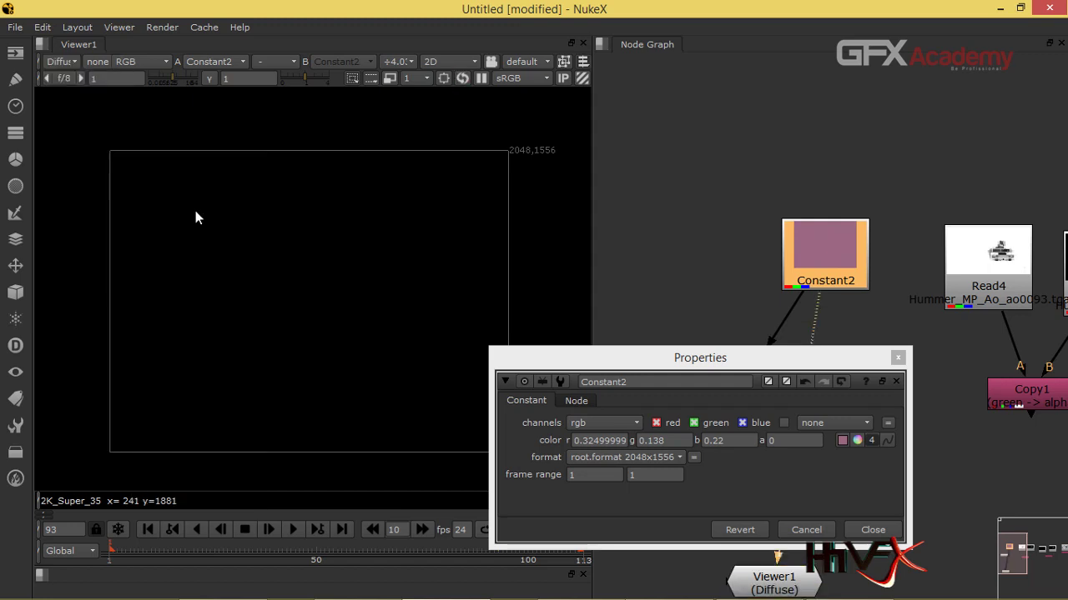
{"action": "left_click", "coordinate": [75, 67]}
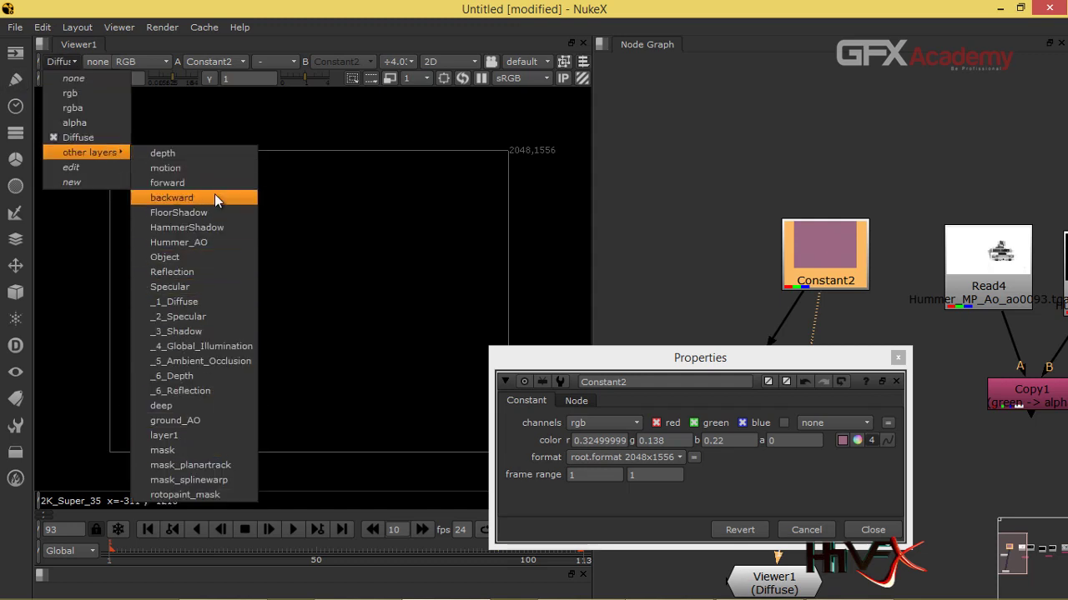
{"action": "left_click", "coordinate": [420, 271]}
Step: Disconnect AddChannels1 from Constant2 and move the two nodes apart, with the properties window off the node graph
{"action": "left_click_drag", "start_coordinate": [678, 358], "coordinate": [343, 359]}
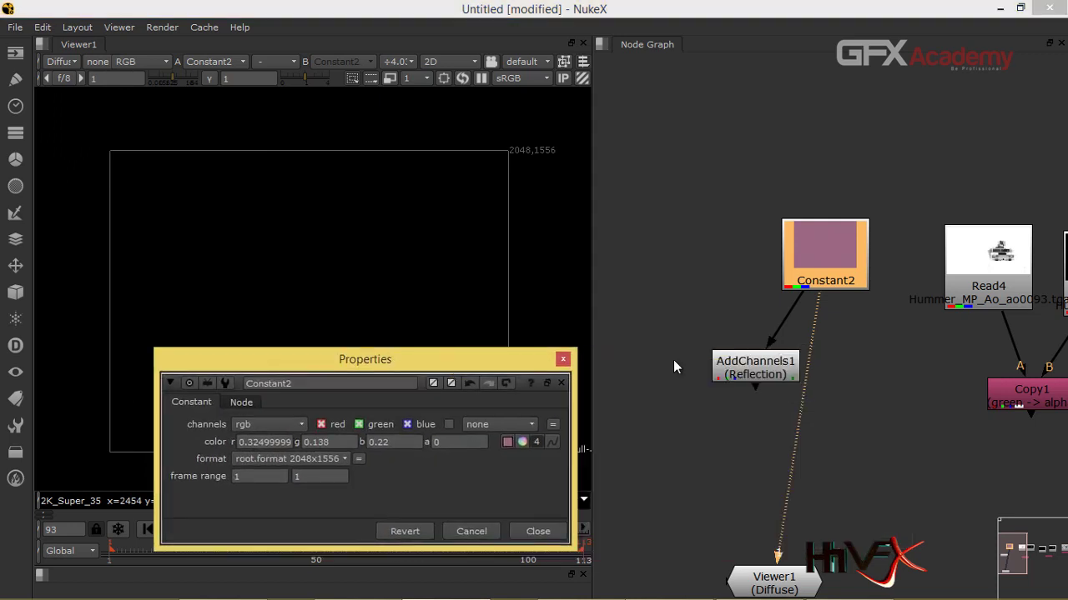
{"action": "left_click_drag", "start_coordinate": [748, 368], "coordinate": [906, 403]}
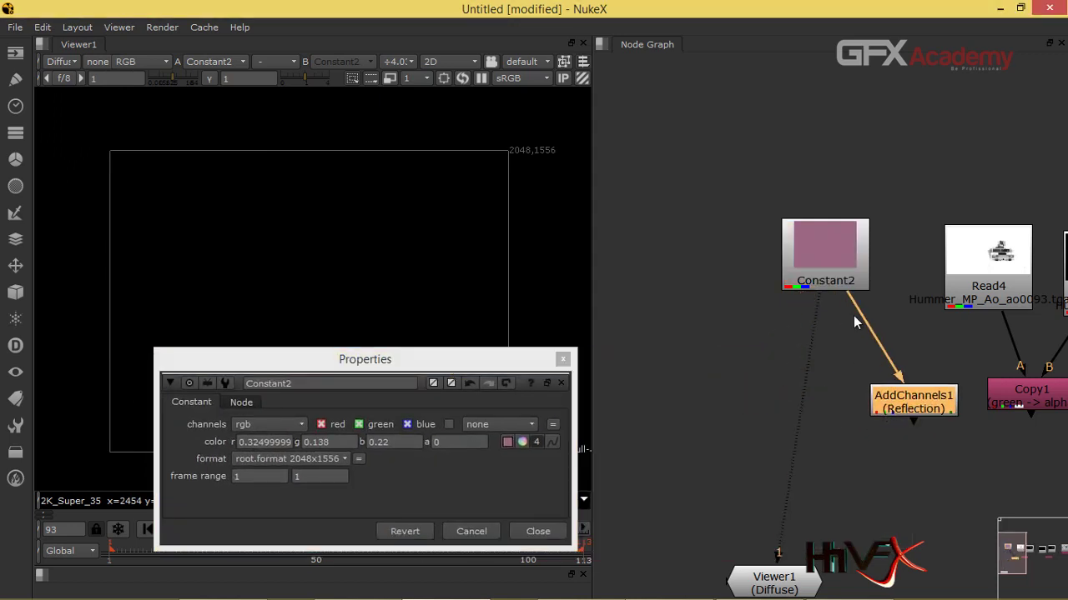
{"action": "key", "text": "ctrl+d"}
{"action": "left_click_drag", "start_coordinate": [858, 271], "coordinate": [786, 274]}
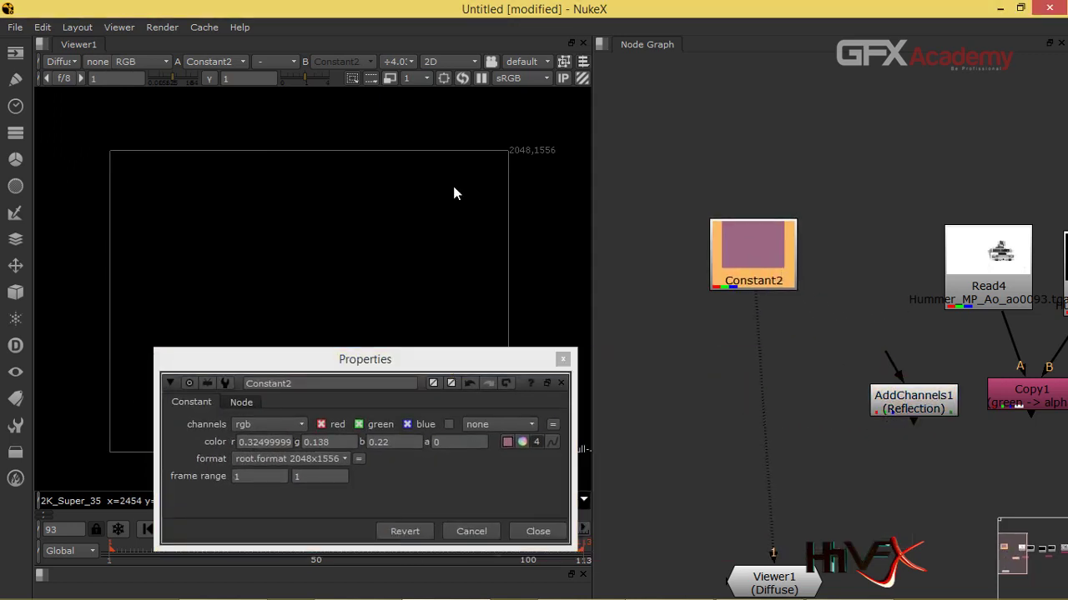
Step: Insert a Remove node between Constant2 and the viewer, and bring Constant2's properties window to the front
{"action": "left_click", "coordinate": [14, 135]}
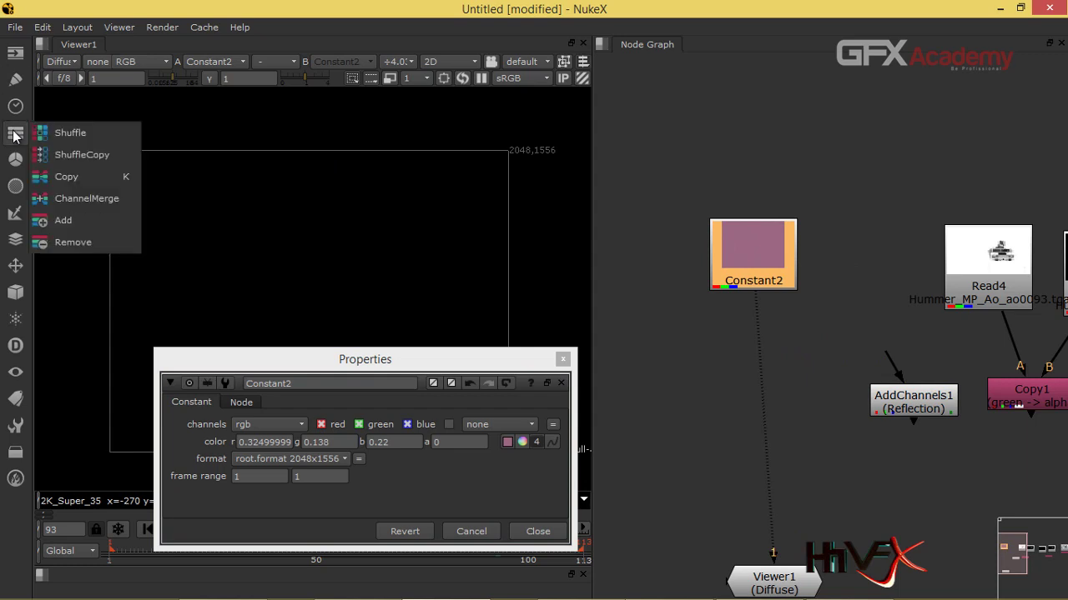
{"action": "left_click", "coordinate": [56, 247]}
{"action": "left_click_drag", "start_coordinate": [744, 317], "coordinate": [771, 346]}
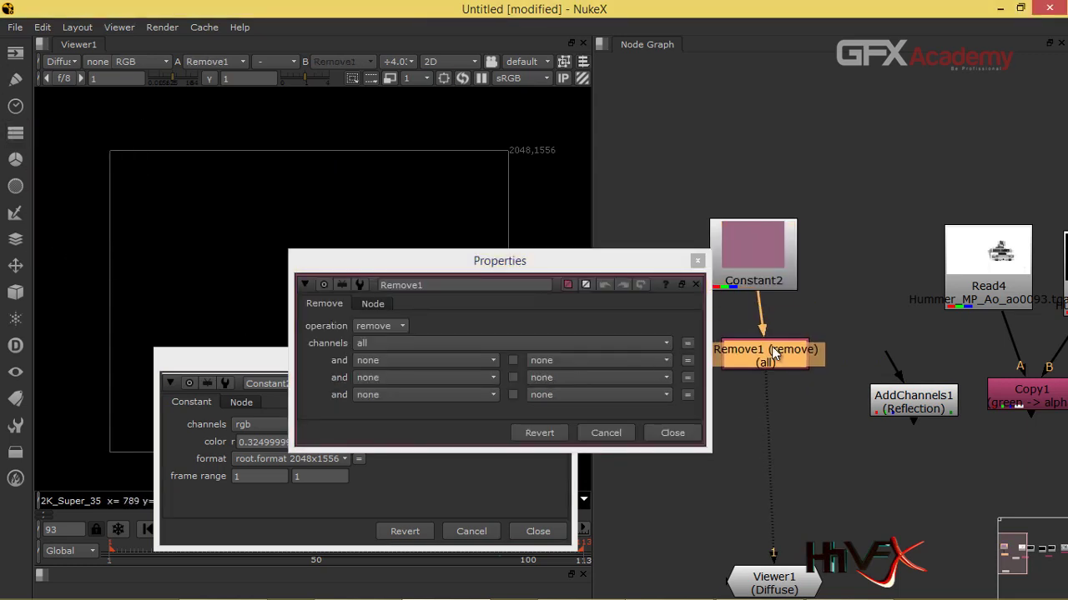
{"action": "left_click", "coordinate": [273, 366]}
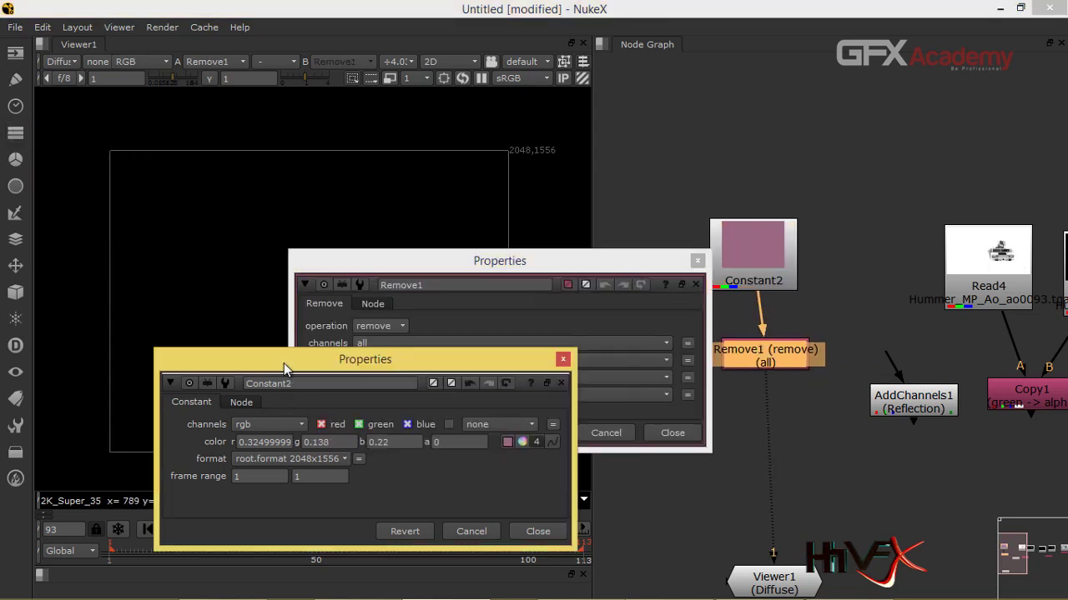
Step: Close Constant2's properties and set Remove1 to remove the Diffuse layer, with its properties window clear of the viewer controls
{"action": "left_click", "coordinate": [567, 365]}
{"action": "left_click_drag", "start_coordinate": [530, 269], "coordinate": [509, 162]}
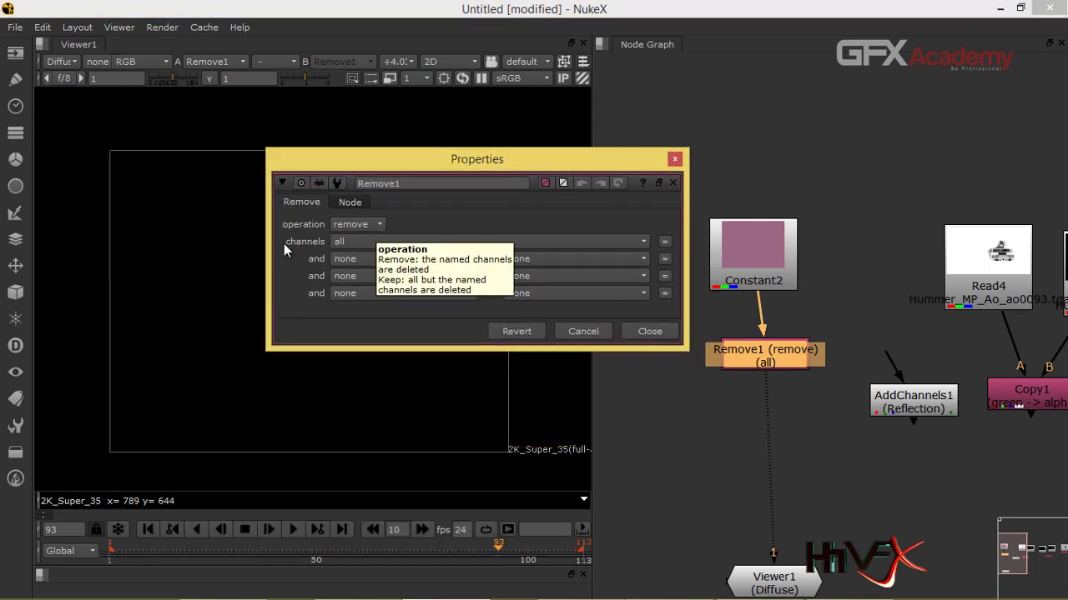
{"action": "left_click", "coordinate": [351, 242]}
{"action": "mouse_move", "coordinate": [389, 330]}
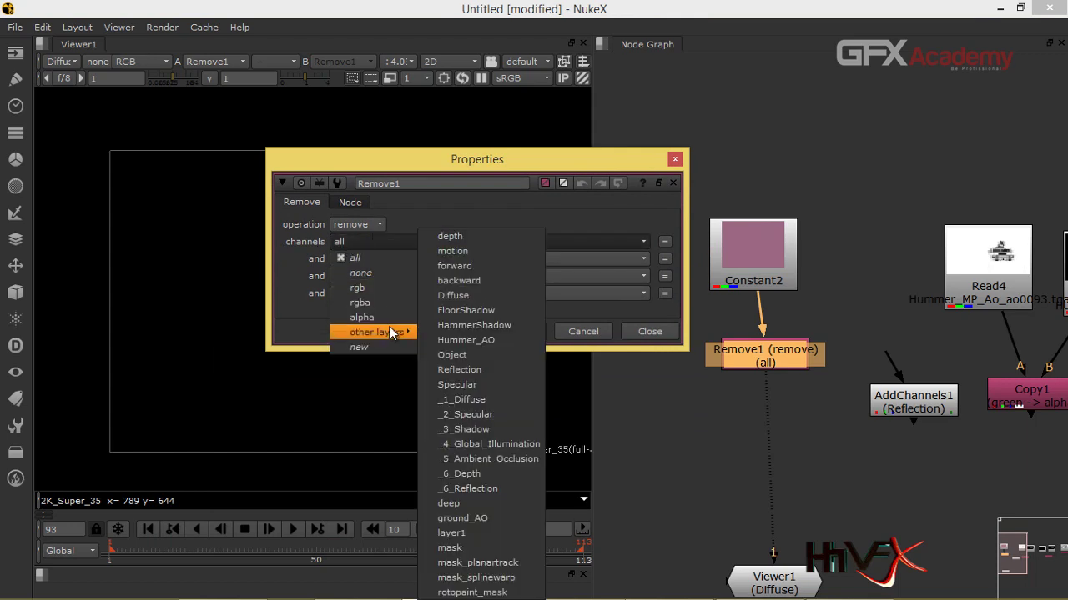
{"action": "left_click", "coordinate": [475, 297]}
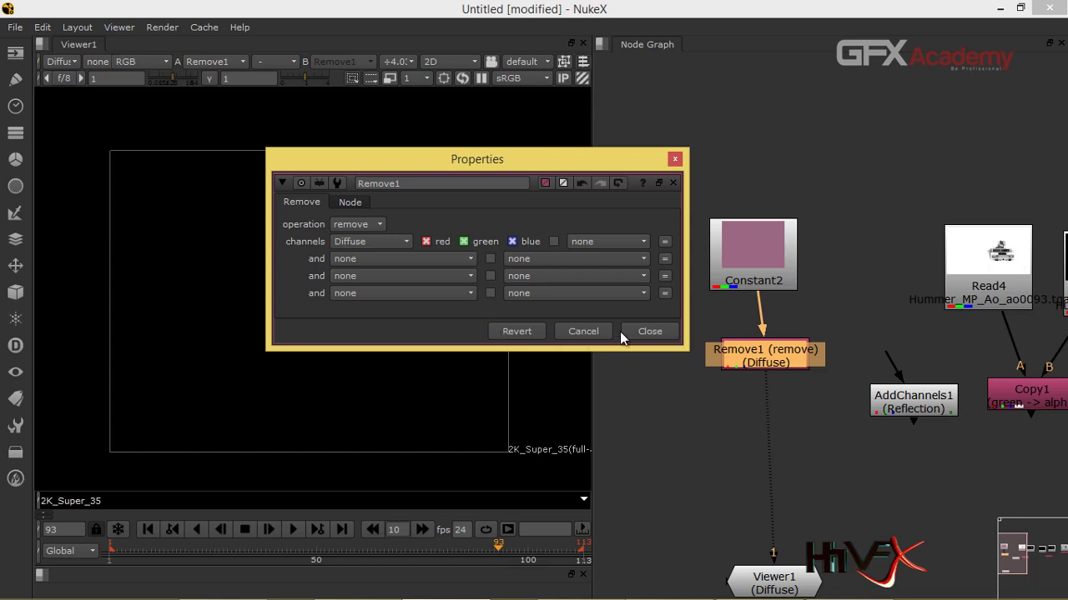
{"action": "left_click_drag", "start_coordinate": [606, 162], "coordinate": [760, 166]}
Step: Check the Remove1 output in the viewer by displaying rgba and selecting Diffuse from the other layers
{"action": "left_click", "coordinate": [65, 61]}
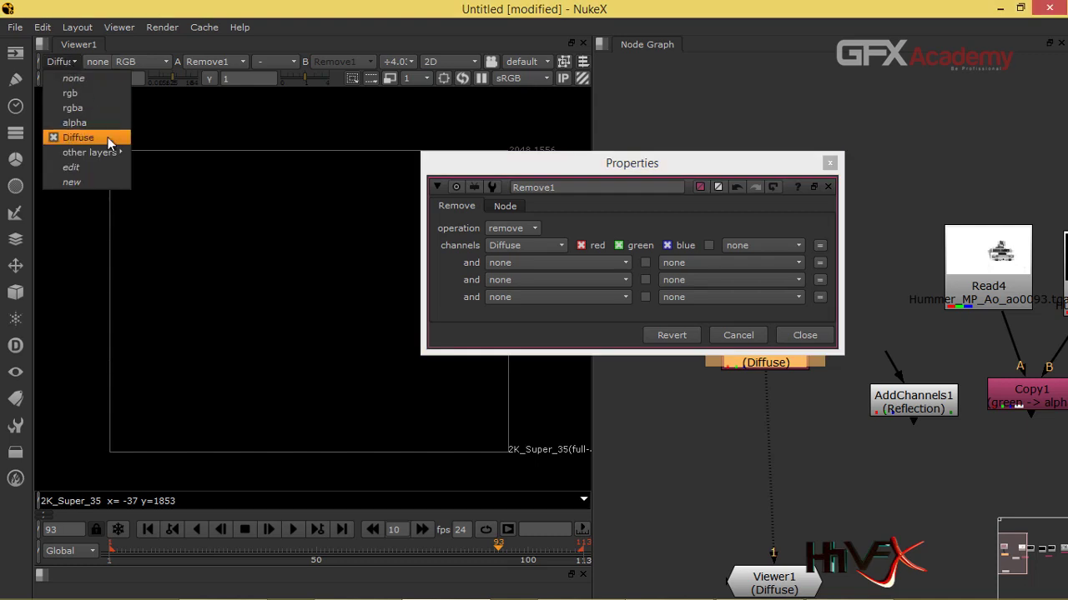
{"action": "left_click", "coordinate": [108, 107]}
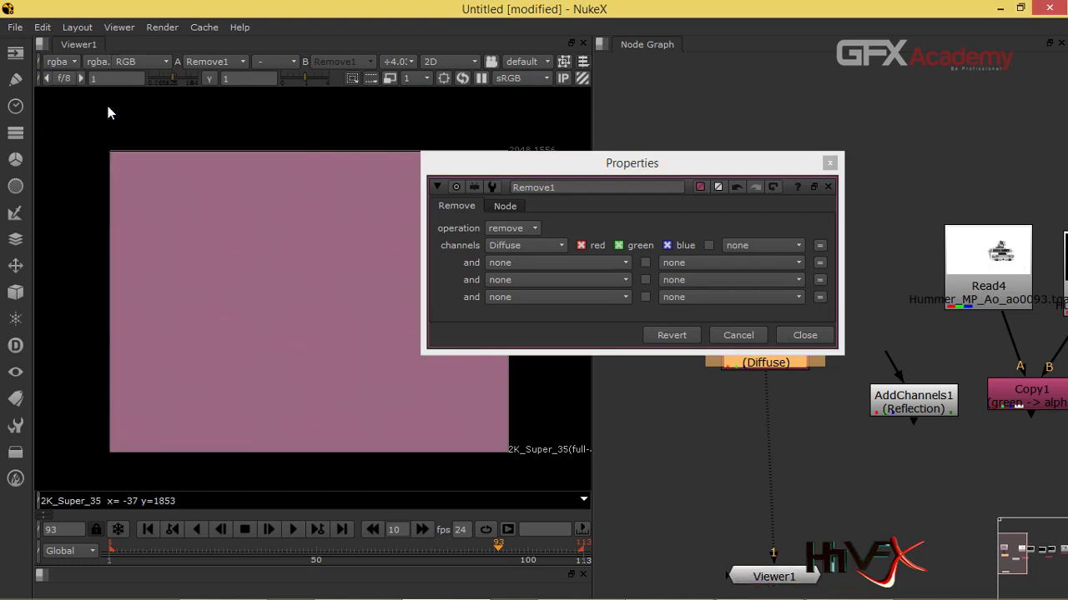
{"action": "left_click", "coordinate": [64, 61]}
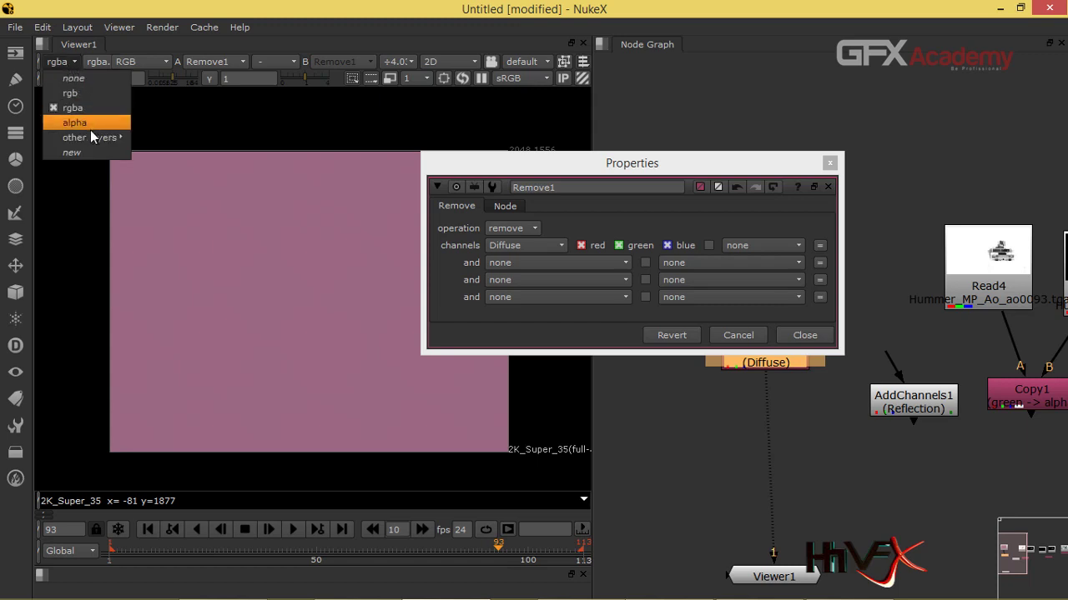
{"action": "mouse_move", "coordinate": [92, 137]}
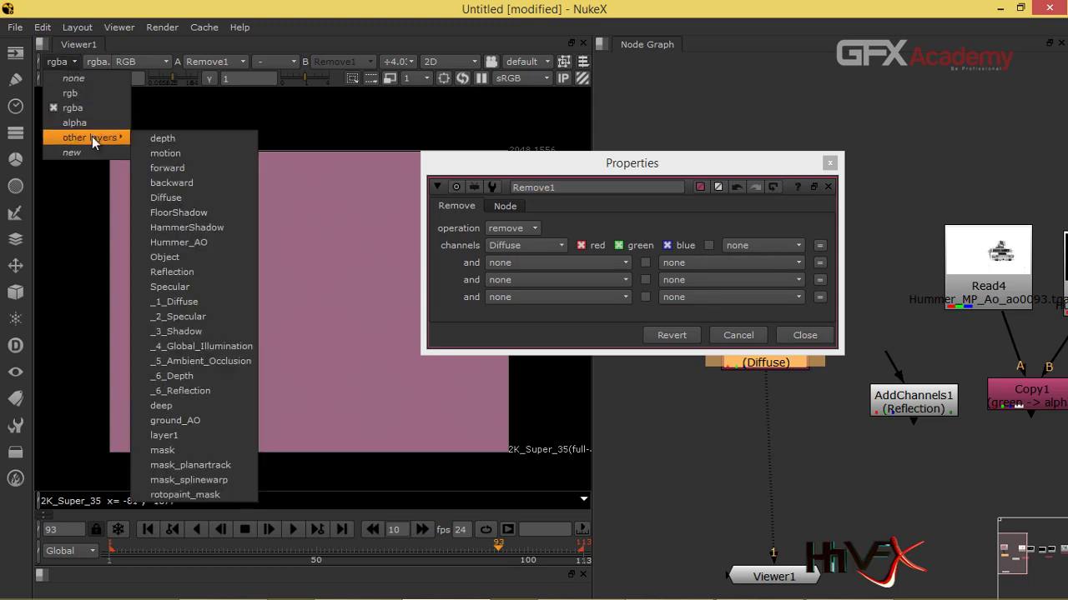
{"action": "left_click", "coordinate": [192, 199]}
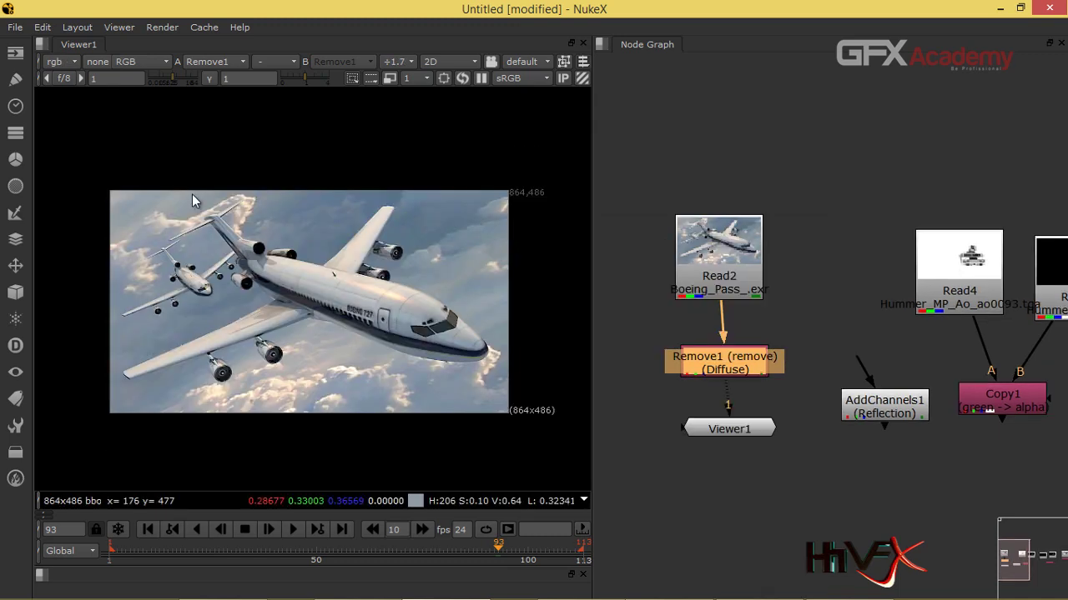
Step: Delete the Remove1 node between Read2 and Viewer1, and line Read2 up directly above the viewer node
{"action": "key", "text": "Delete"}
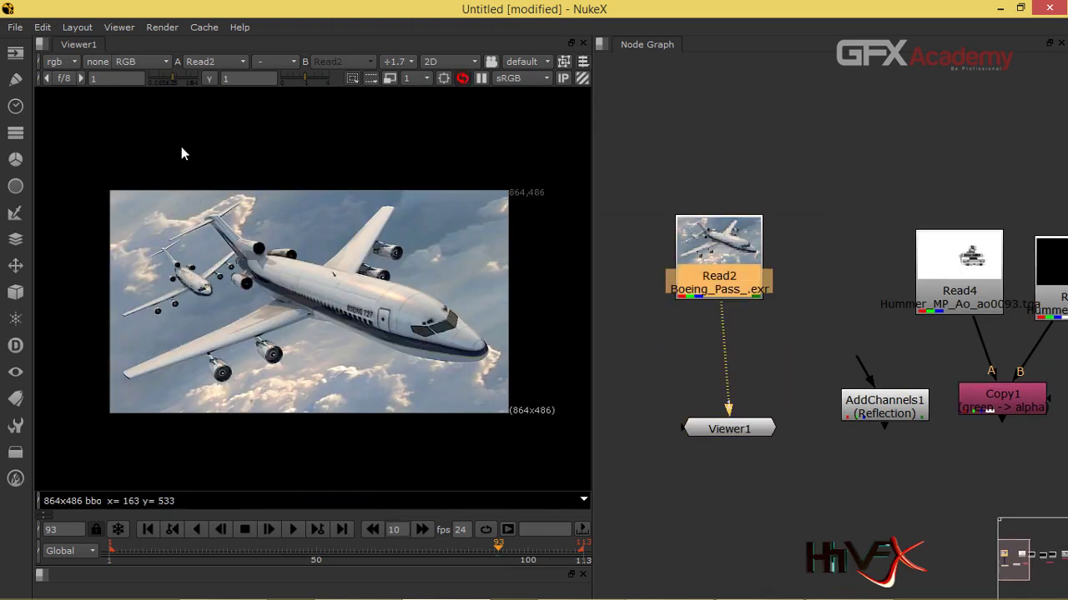
{"action": "left_click_drag", "start_coordinate": [707, 266], "coordinate": [700, 314]}
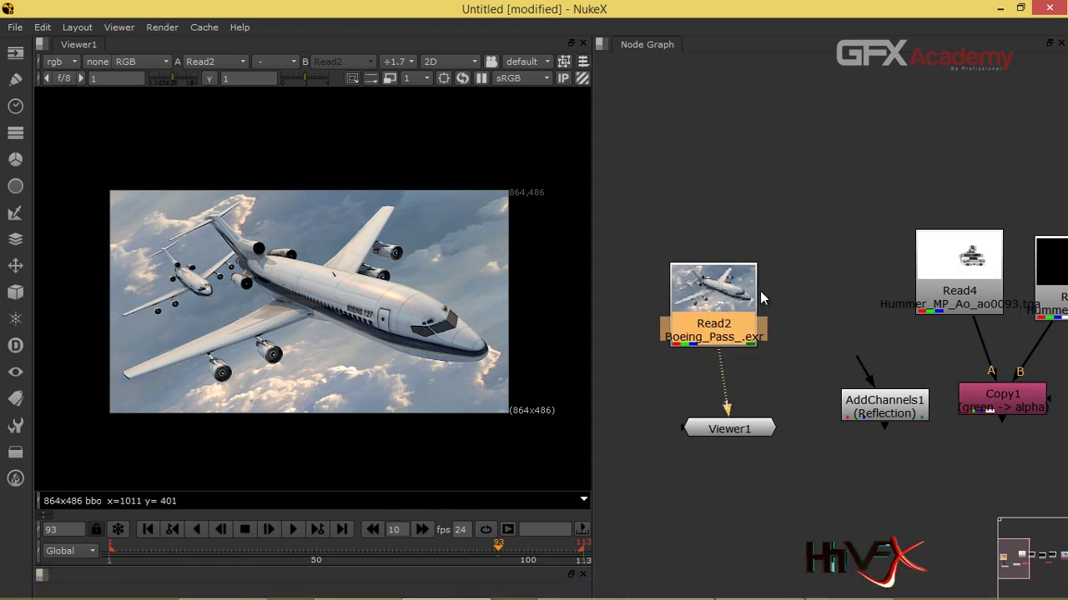
{"action": "left_click_drag", "start_coordinate": [703, 307], "coordinate": [720, 307]}
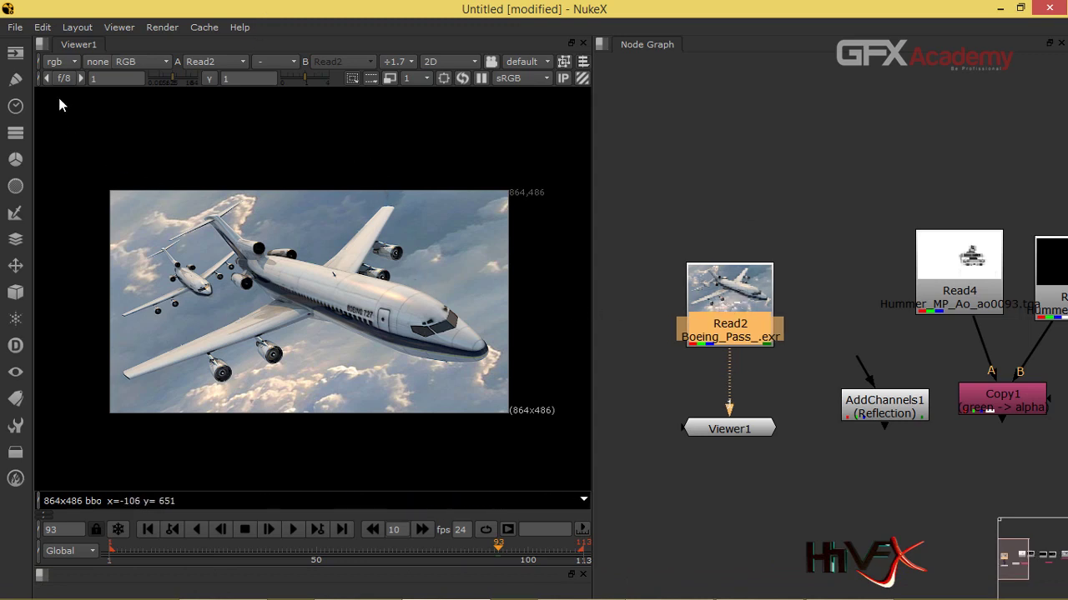
Step: View Read2's _1_Diffuse, _2_Specular, _3_Shadow and _4_Global_Illumination layers in turn in the viewer
{"action": "left_click", "coordinate": [67, 69]}
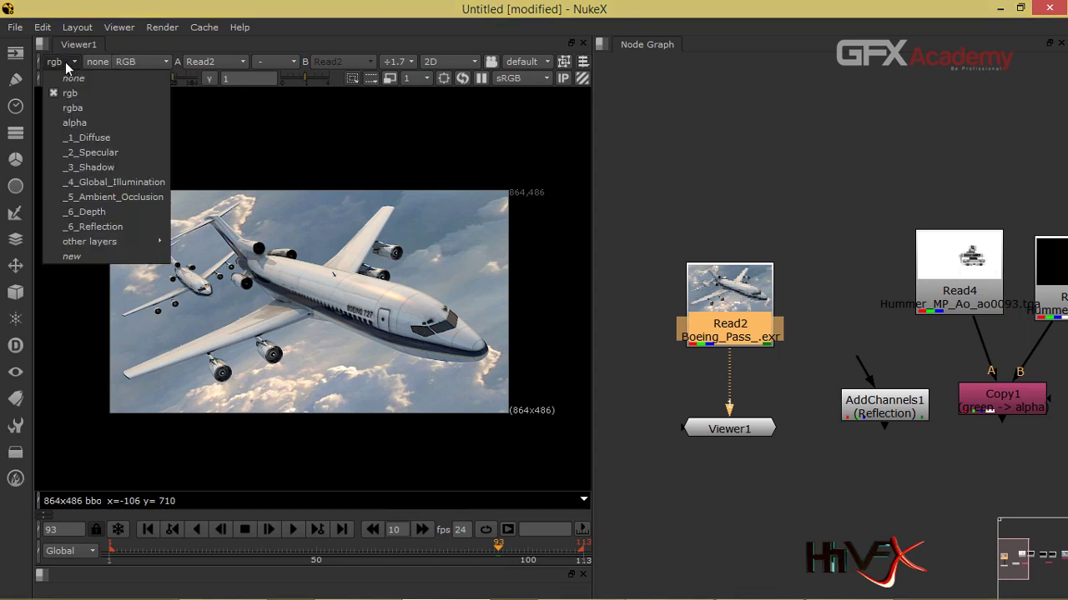
{"action": "left_click", "coordinate": [127, 138]}
{"action": "left_click", "coordinate": [70, 65]}
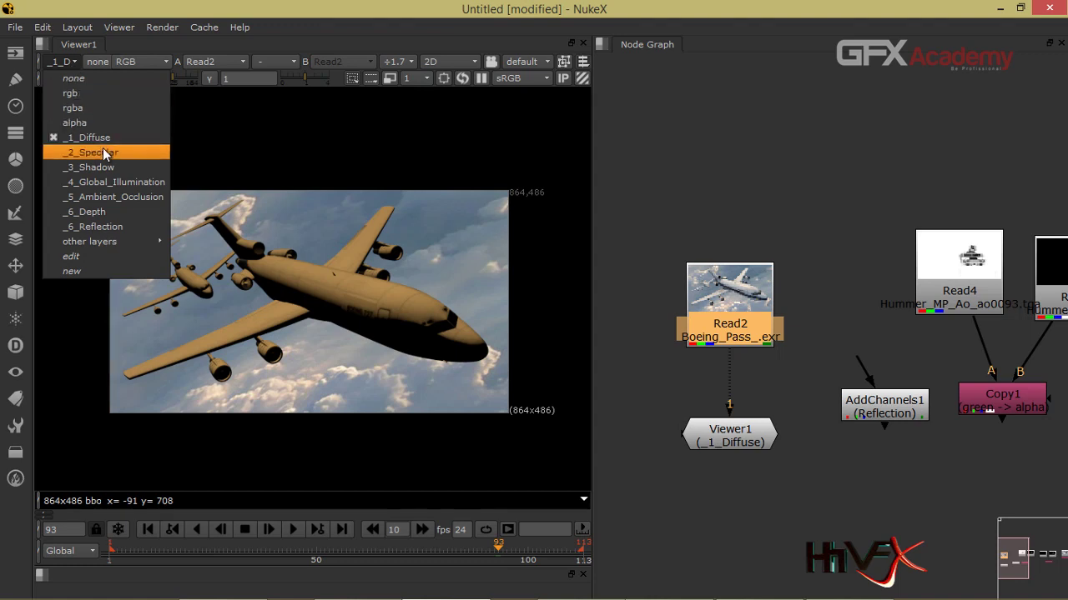
{"action": "left_click", "coordinate": [105, 148]}
{"action": "left_click", "coordinate": [60, 67]}
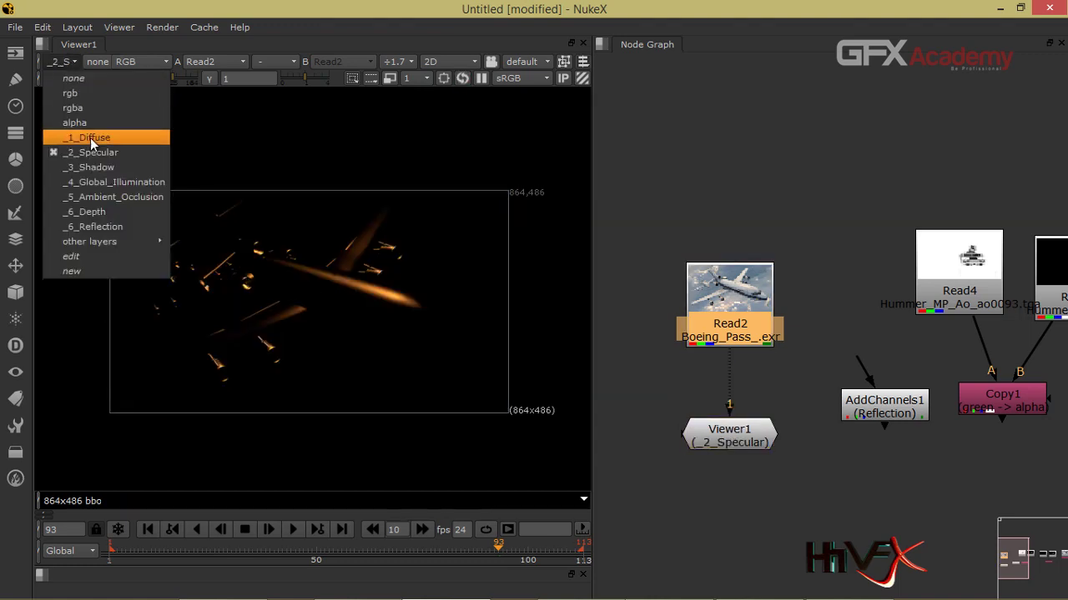
{"action": "left_click", "coordinate": [79, 168]}
{"action": "left_click", "coordinate": [74, 69]}
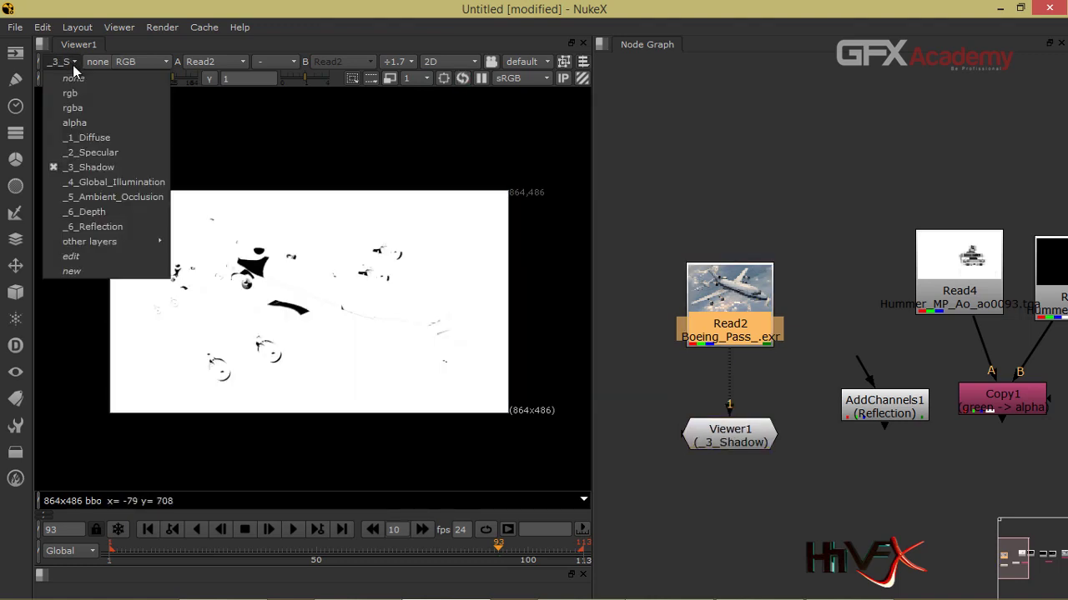
{"action": "left_click", "coordinate": [145, 183]}
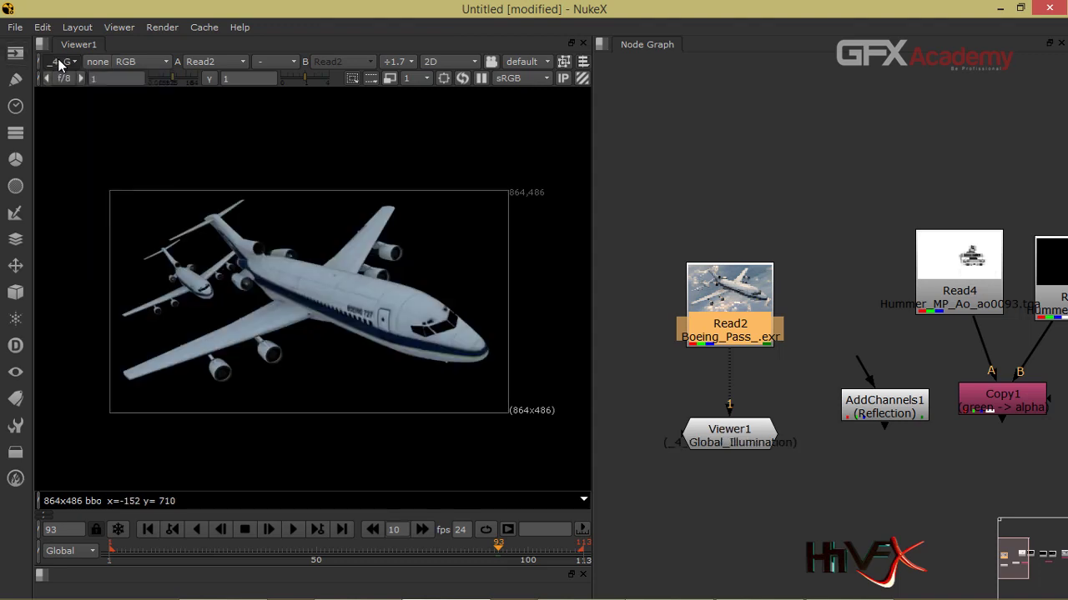
Step: View Read2's _5_Ambient_Occlusion, _6_Depth and _6_Reflection layers in turn in the viewer
{"action": "left_click", "coordinate": [62, 64]}
{"action": "left_click", "coordinate": [104, 198]}
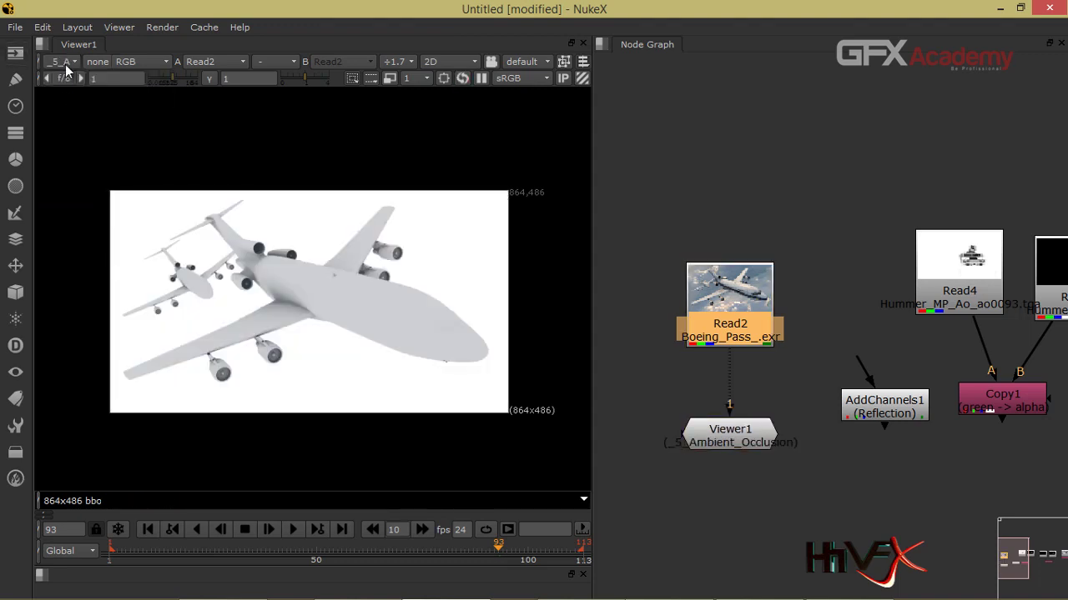
{"action": "left_click", "coordinate": [66, 65]}
{"action": "left_click", "coordinate": [97, 213]}
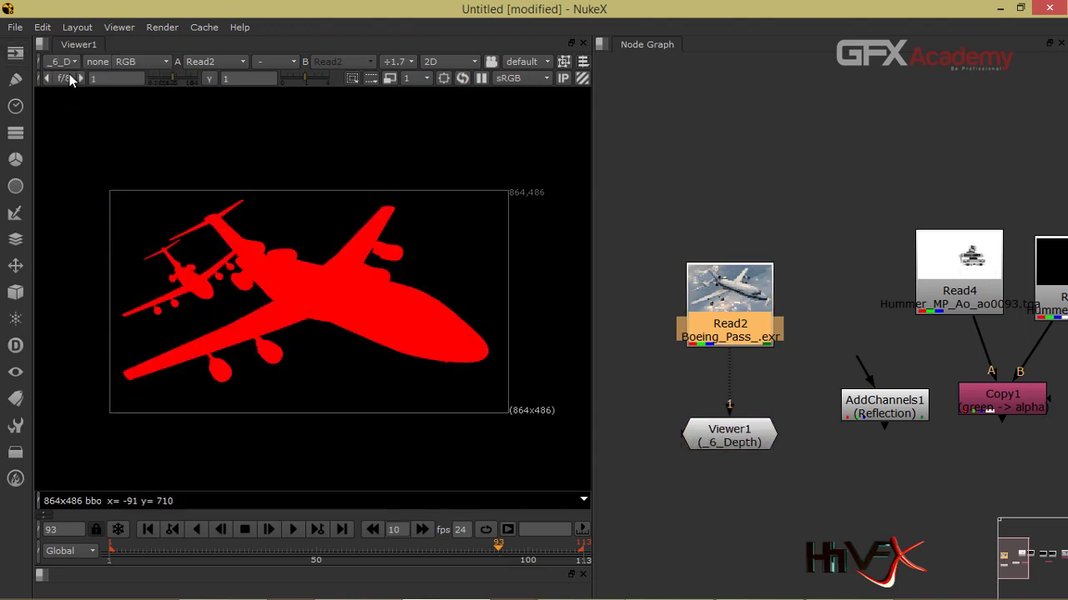
{"action": "left_click", "coordinate": [66, 62]}
{"action": "left_click", "coordinate": [103, 226]}
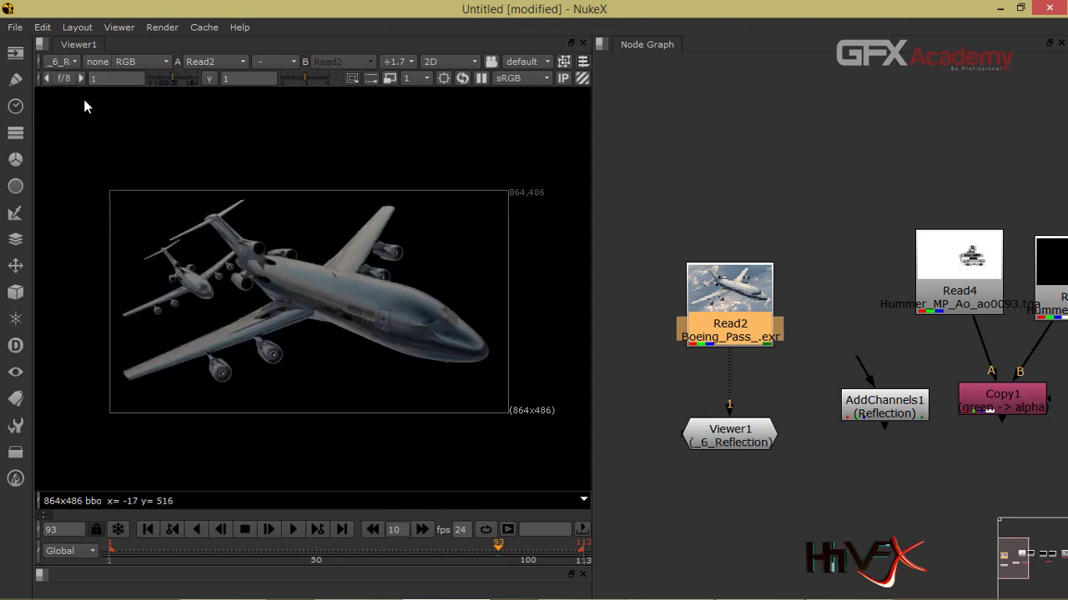
Step: Look through Read2's other layers, revisit _1_Diffuse and _6_Depth, and return the viewer to rgba
{"action": "left_click", "coordinate": [61, 62]}
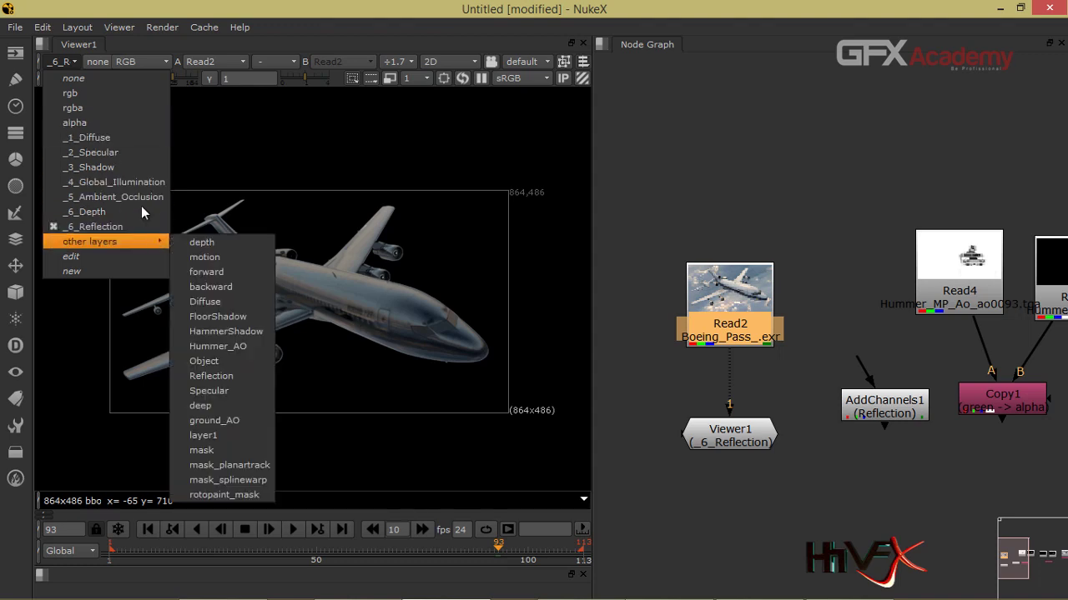
{"action": "left_click", "coordinate": [132, 137]}
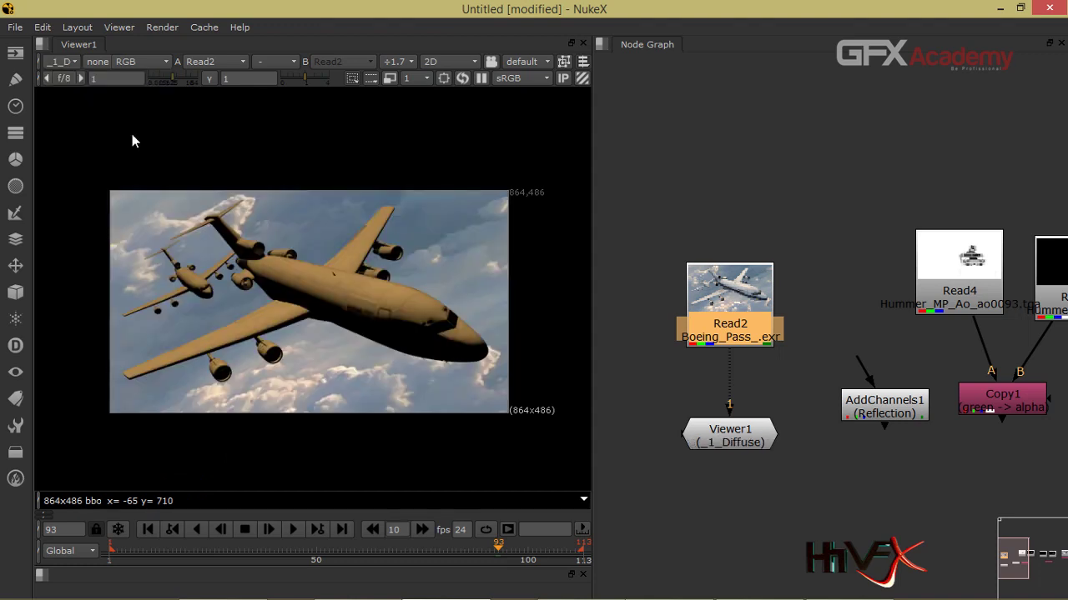
{"action": "left_click", "coordinate": [70, 61]}
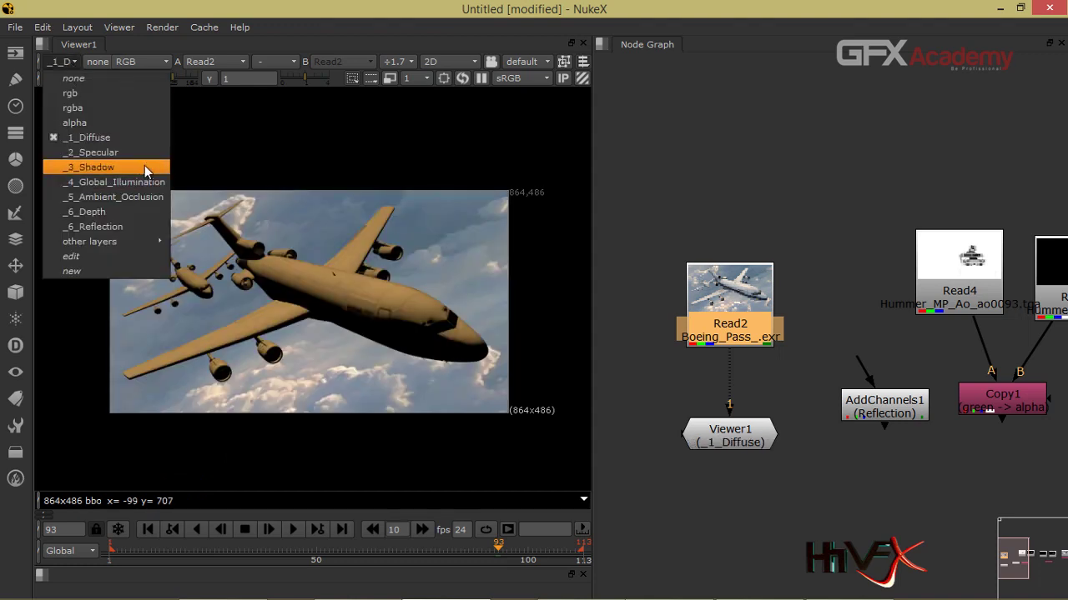
{"action": "left_click", "coordinate": [104, 211]}
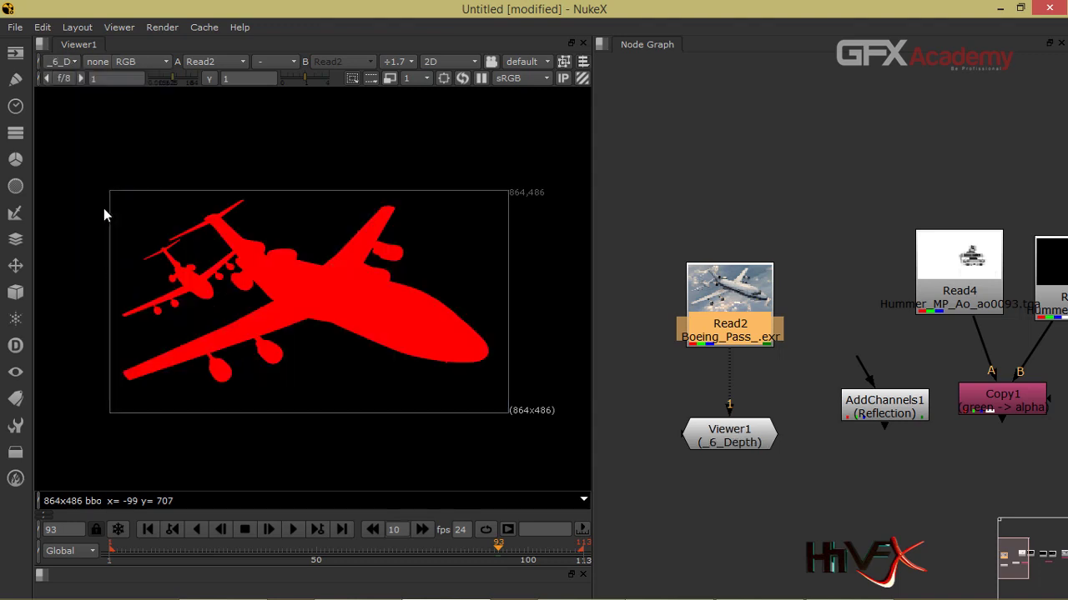
{"action": "left_click", "coordinate": [68, 62]}
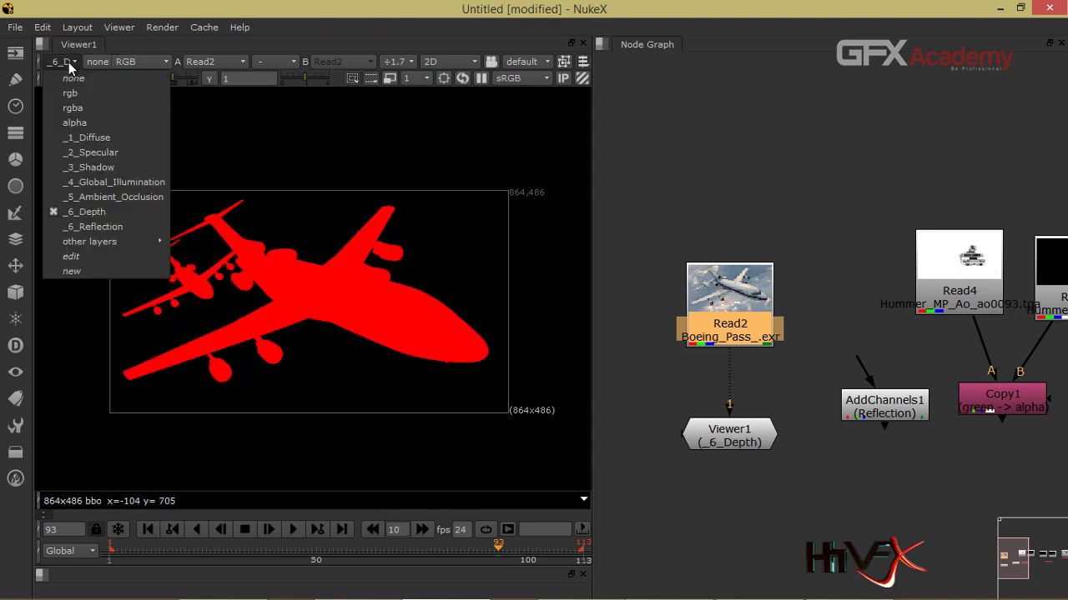
{"action": "left_click", "coordinate": [85, 108]}
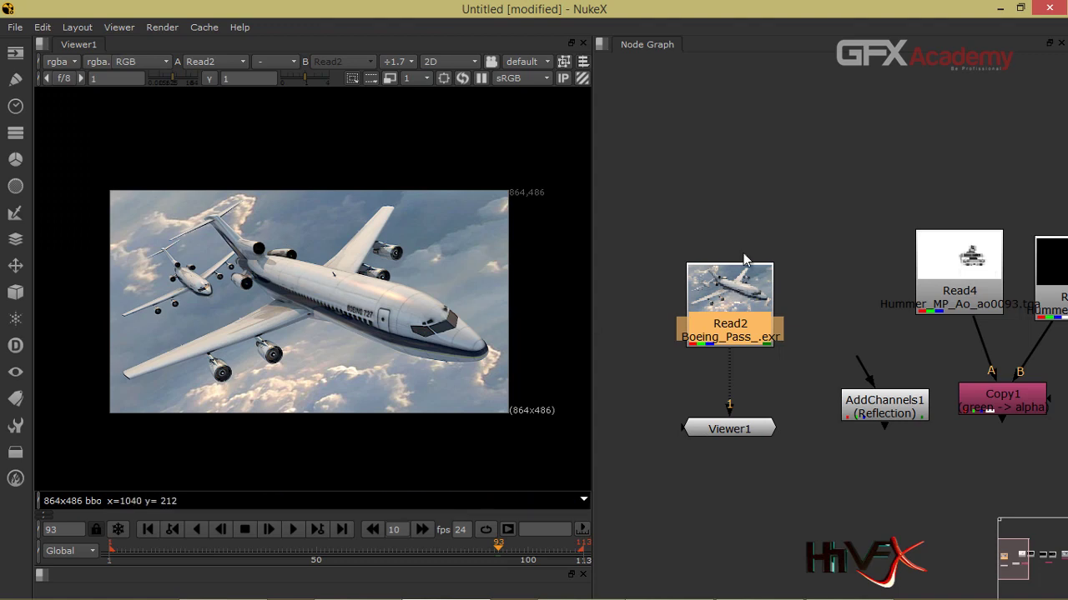
Step: Move Read2 up and insert a Remove node between it and Viewer1, with the properties window off the viewer
{"action": "left_click_drag", "start_coordinate": [739, 269], "coordinate": [739, 235]}
{"action": "left_click", "coordinate": [19, 132]}
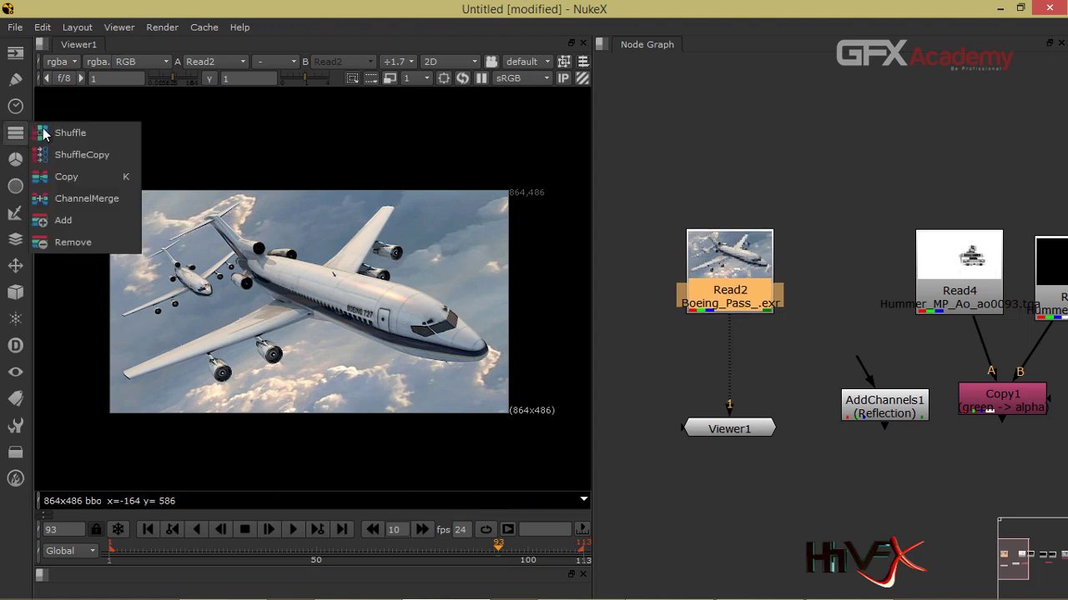
{"action": "left_click", "coordinate": [99, 245]}
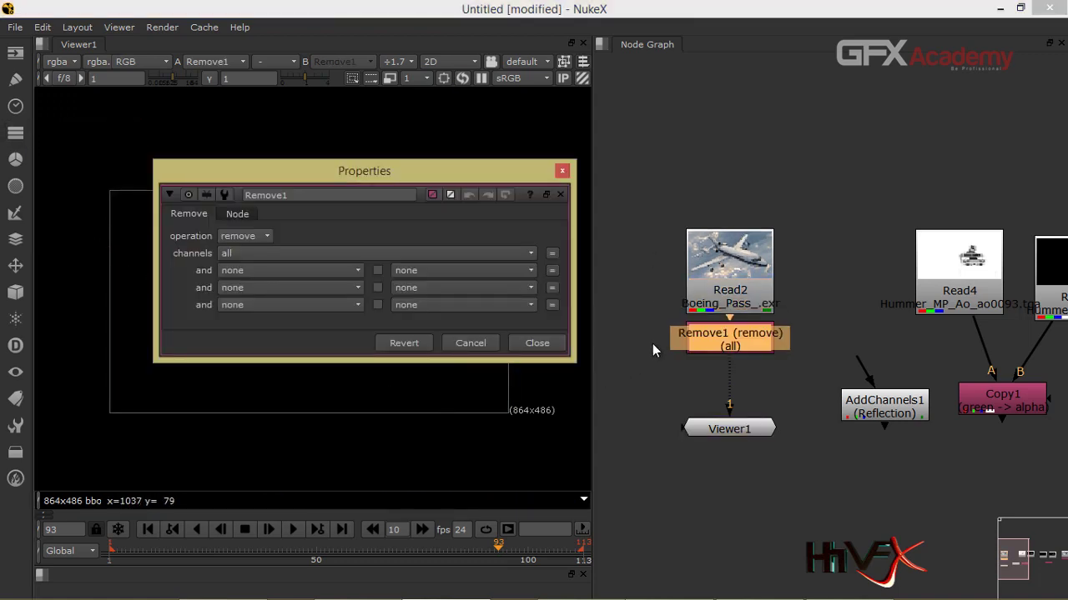
{"action": "left_click_drag", "start_coordinate": [407, 178], "coordinate": [777, 125]}
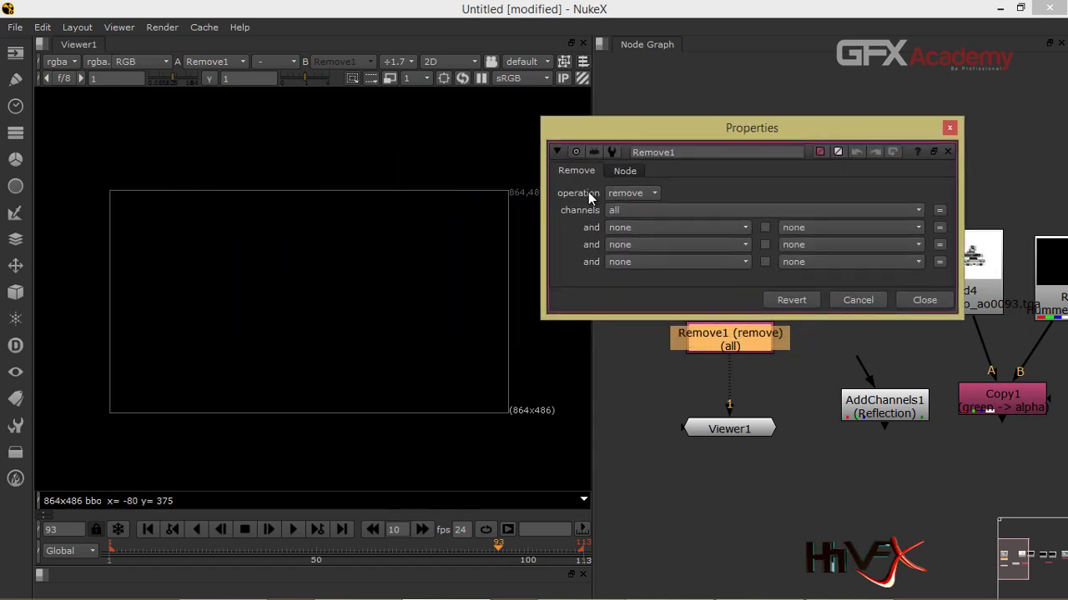
Step: Set Remove1 to remove the _1_Diffuse layer and check which layers remain available in the viewer
{"action": "left_click", "coordinate": [638, 210]}
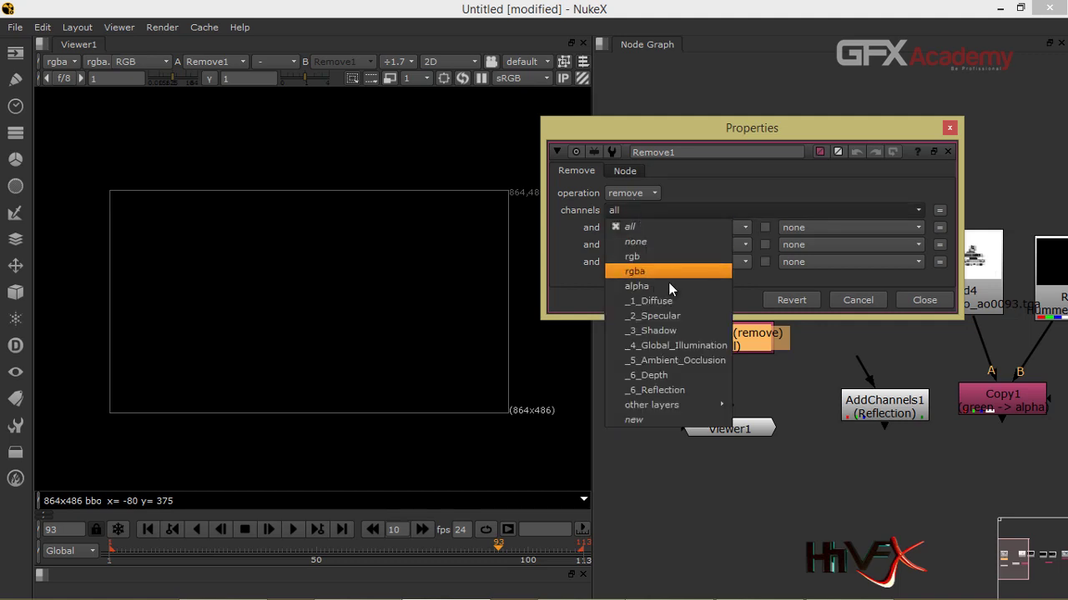
{"action": "left_click", "coordinate": [692, 301]}
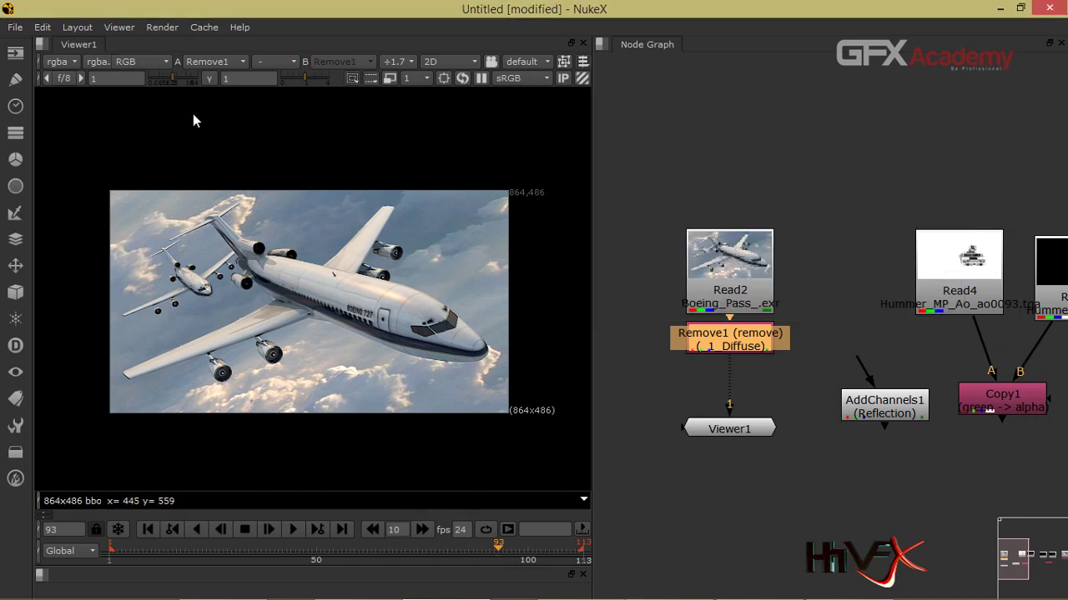
{"action": "left_click", "coordinate": [58, 63]}
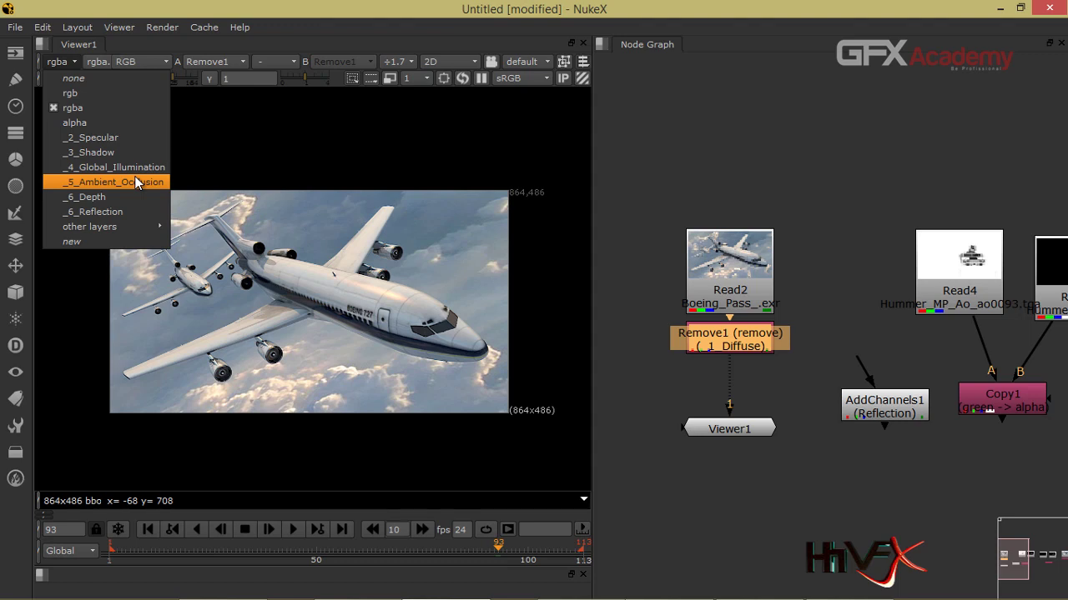
{"action": "left_click", "coordinate": [788, 274]}
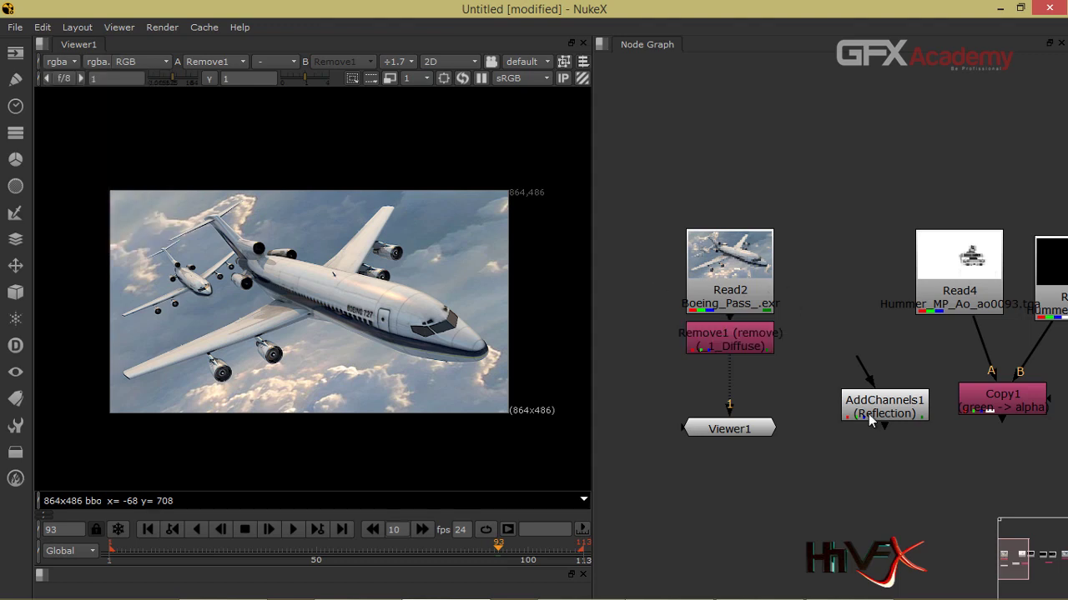
Step: Duplicate the Read2 node beside the original and connect AddChannels1 beneath the copy
{"action": "key", "text": "f"}
{"action": "left_click_drag", "start_coordinate": [679, 294], "coordinate": [644, 279]}
{"action": "key", "text": "ctrl"}
{"action": "left_click", "coordinate": [778, 279]}
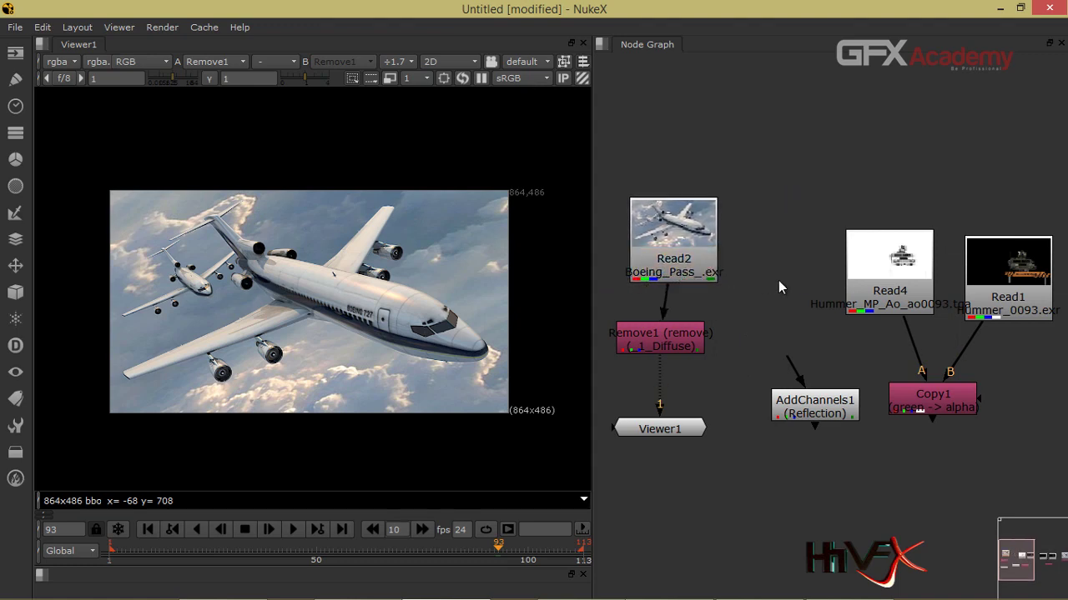
{"action": "key", "text": "ctrl+v"}
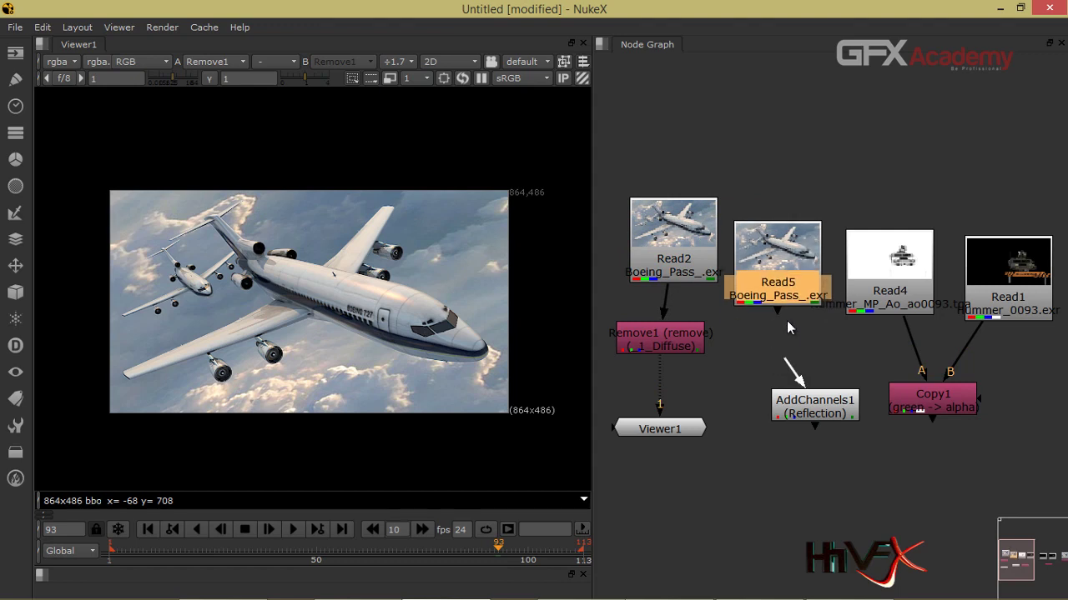
{"action": "left_click_drag", "start_coordinate": [812, 405], "coordinate": [770, 385]}
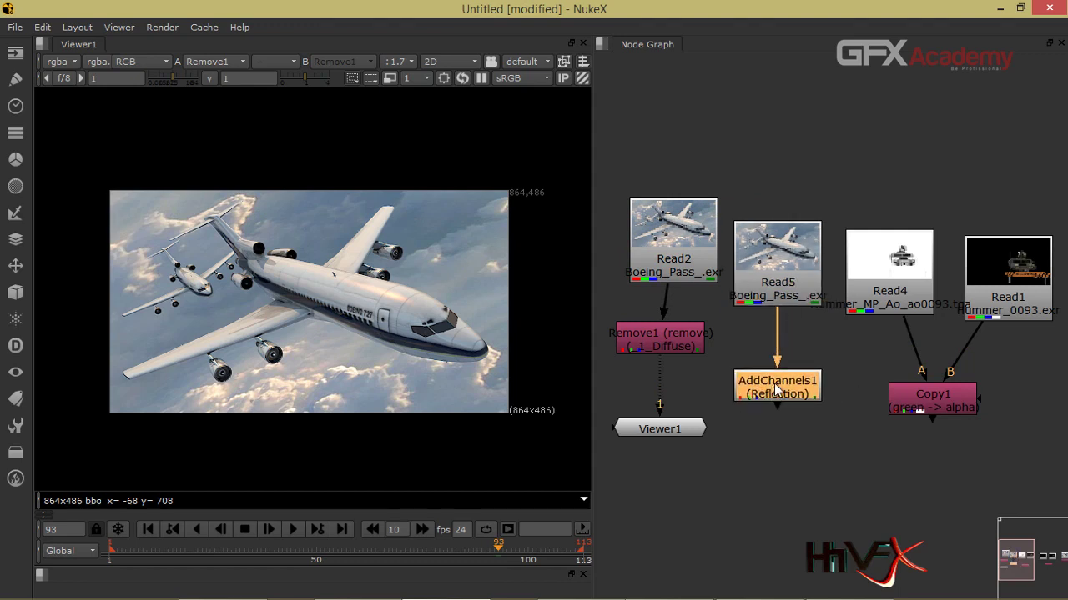
Step: Replace the AddChannels node beneath Read5 with a fresh, unset one and move its properties window off the viewer
{"action": "key", "text": "Delete"}
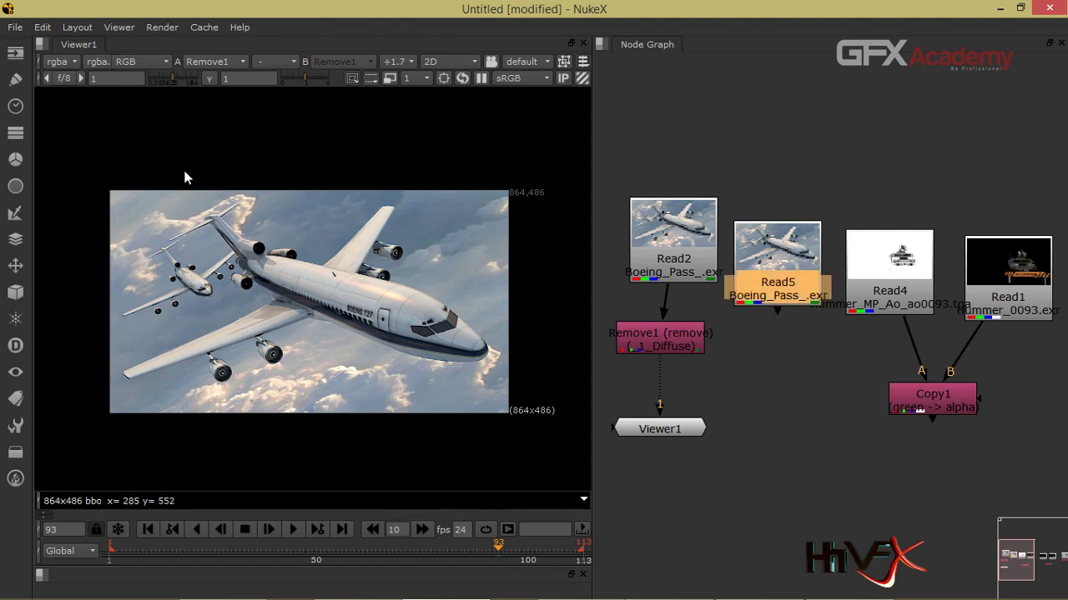
{"action": "left_click", "coordinate": [15, 134]}
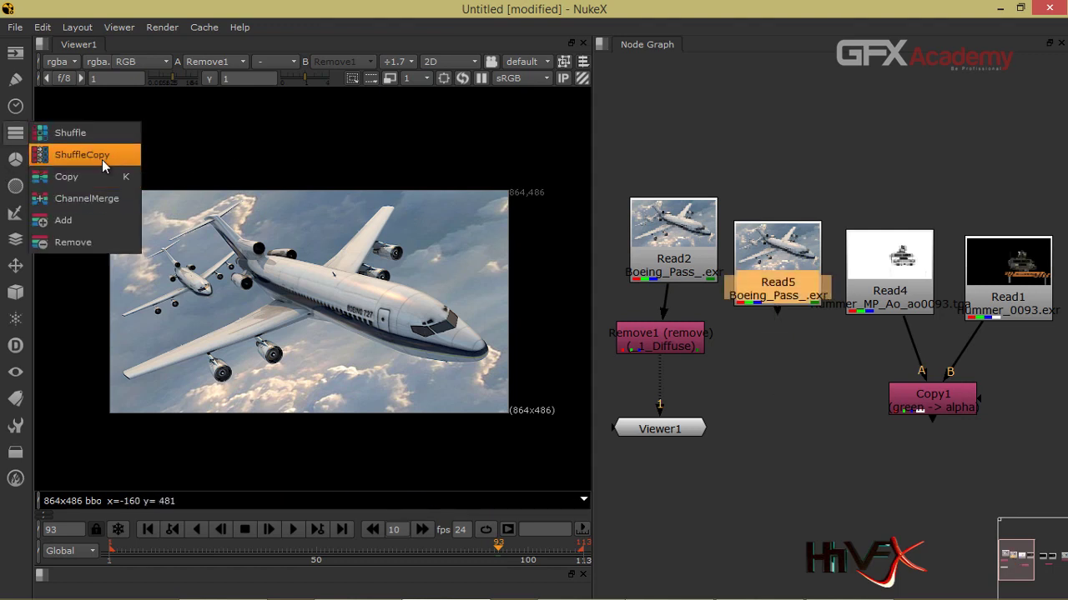
{"action": "left_click", "coordinate": [87, 211]}
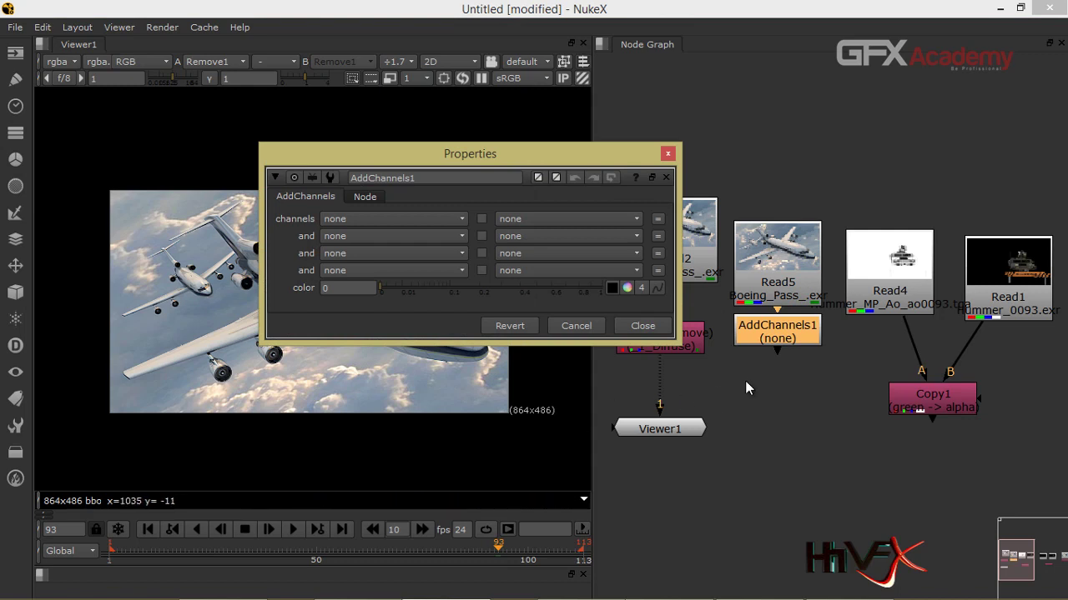
{"action": "left_click_drag", "start_coordinate": [758, 334], "coordinate": [762, 344]}
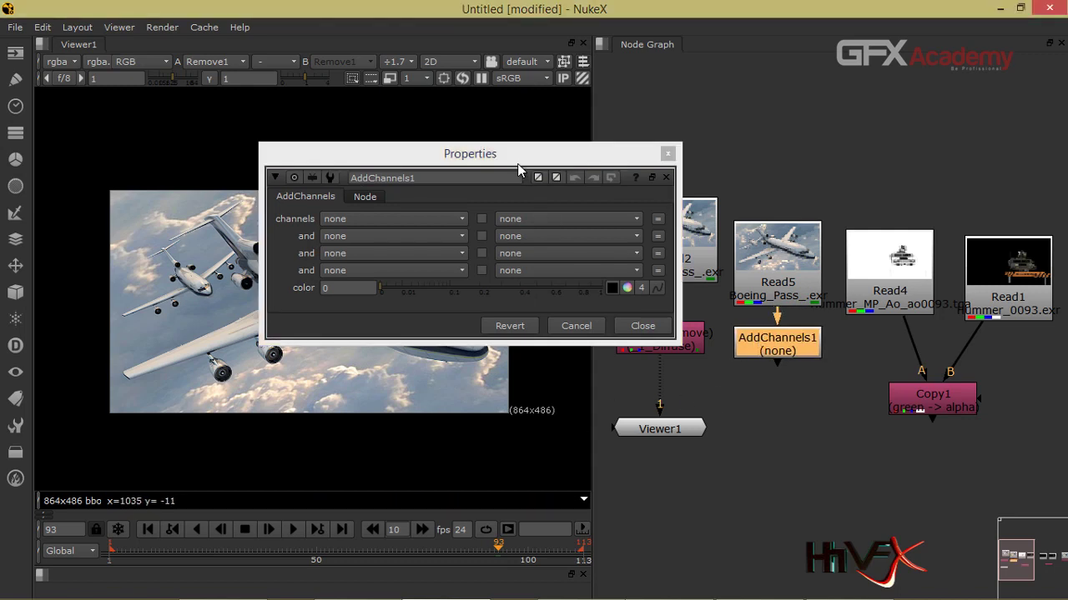
{"action": "left_click_drag", "start_coordinate": [524, 154], "coordinate": [828, 67]}
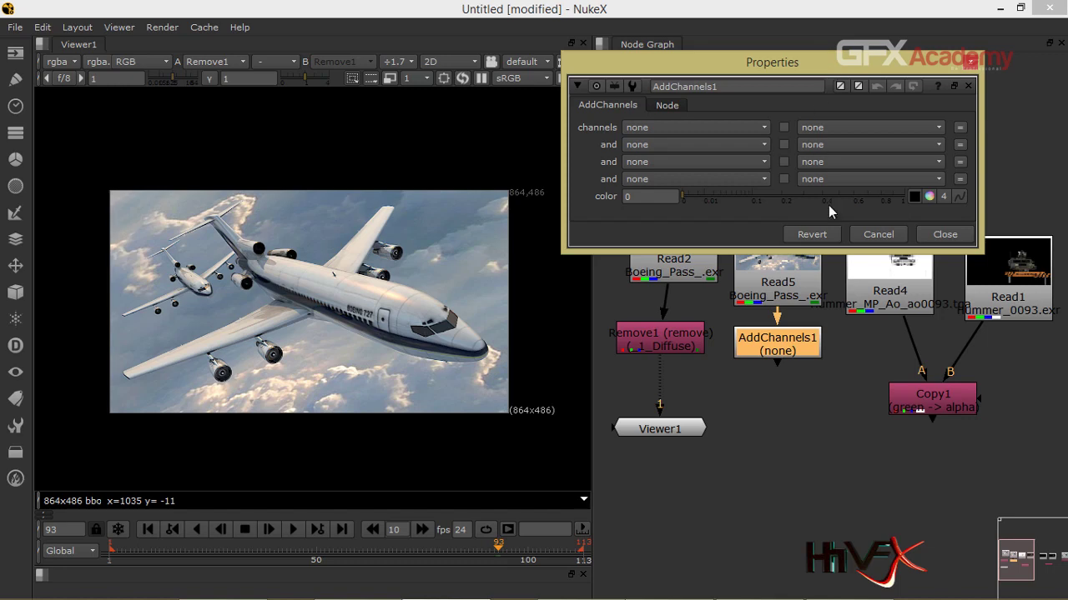
Step: Examine the channel indicators on the Boeing Read nodes and the layers available for AddChannels1, including the other layers
{"action": "scroll", "coordinate": [782, 312], "scroll_direction": "up", "scroll_amount": 2}
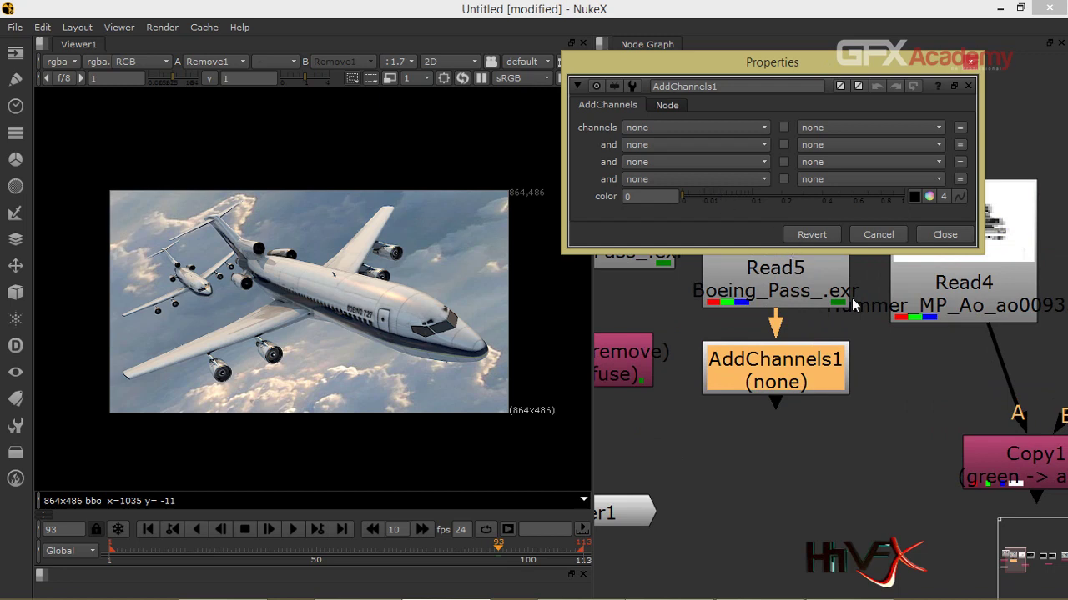
{"action": "scroll", "coordinate": [829, 312], "scroll_direction": "down", "scroll_amount": 2}
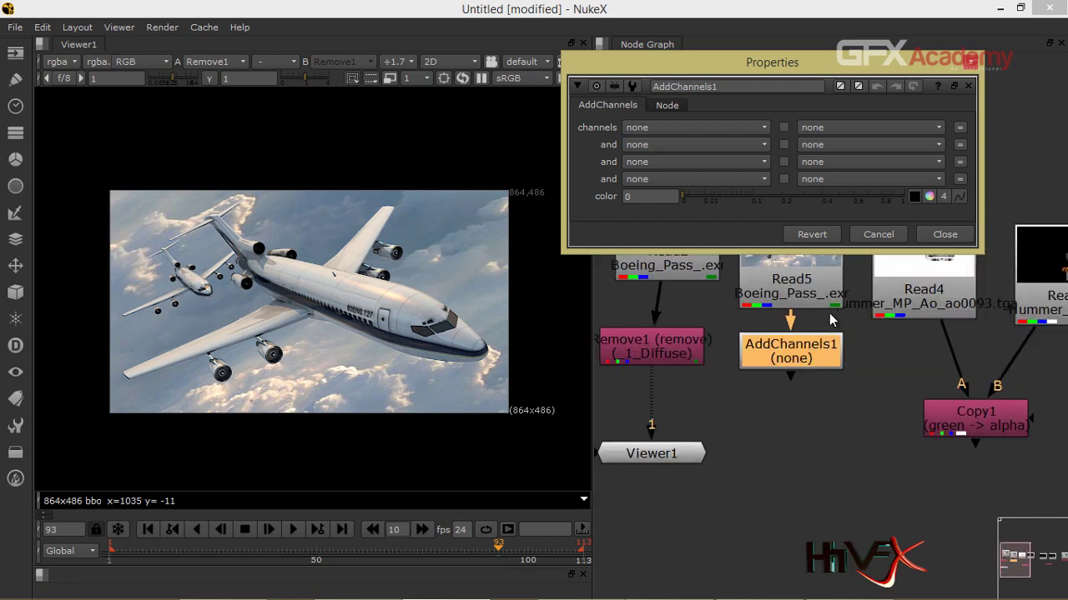
{"action": "left_click", "coordinate": [683, 268]}
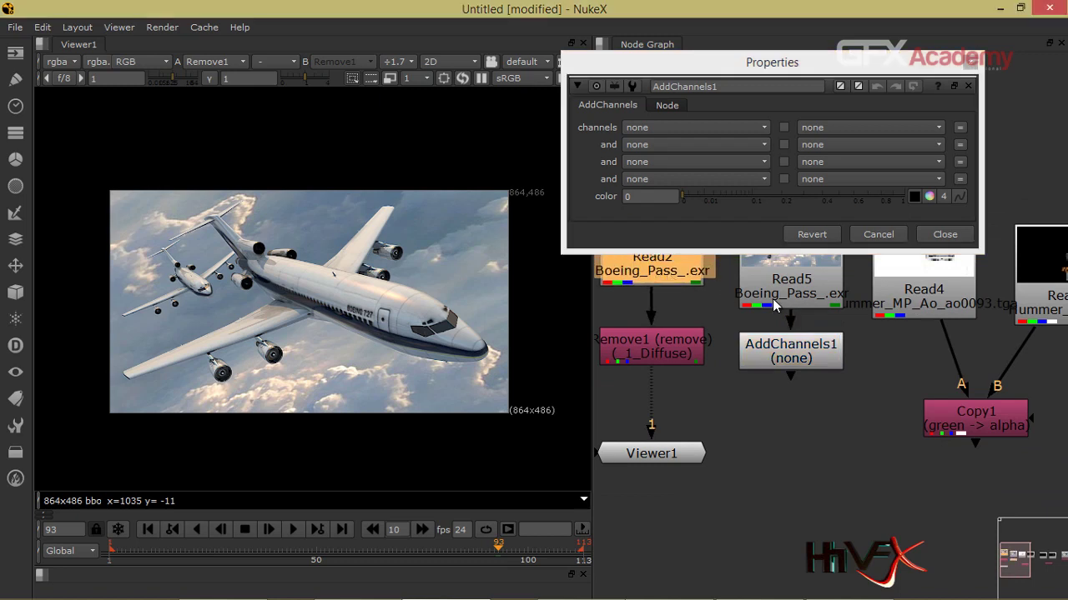
{"action": "left_click_drag", "start_coordinate": [775, 63], "coordinate": [454, 117]}
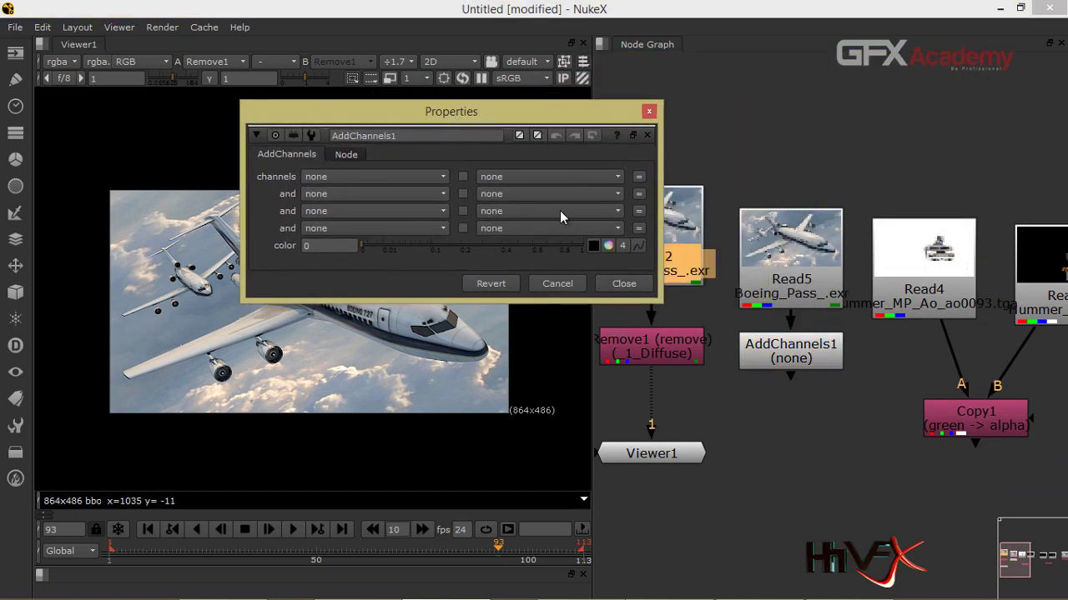
{"action": "left_click", "coordinate": [426, 178]}
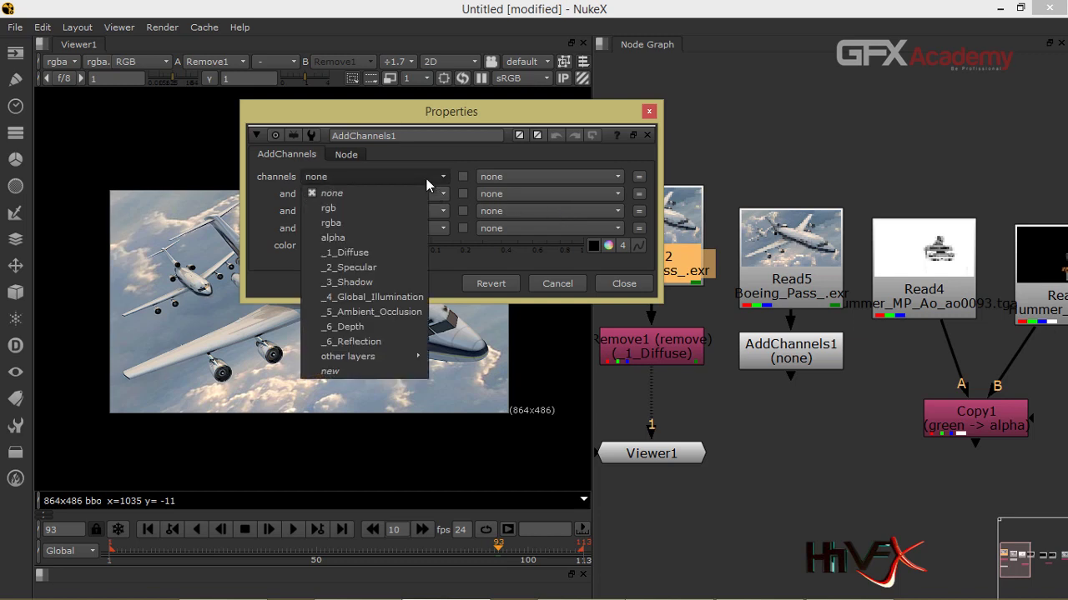
{"action": "mouse_move", "coordinate": [423, 358]}
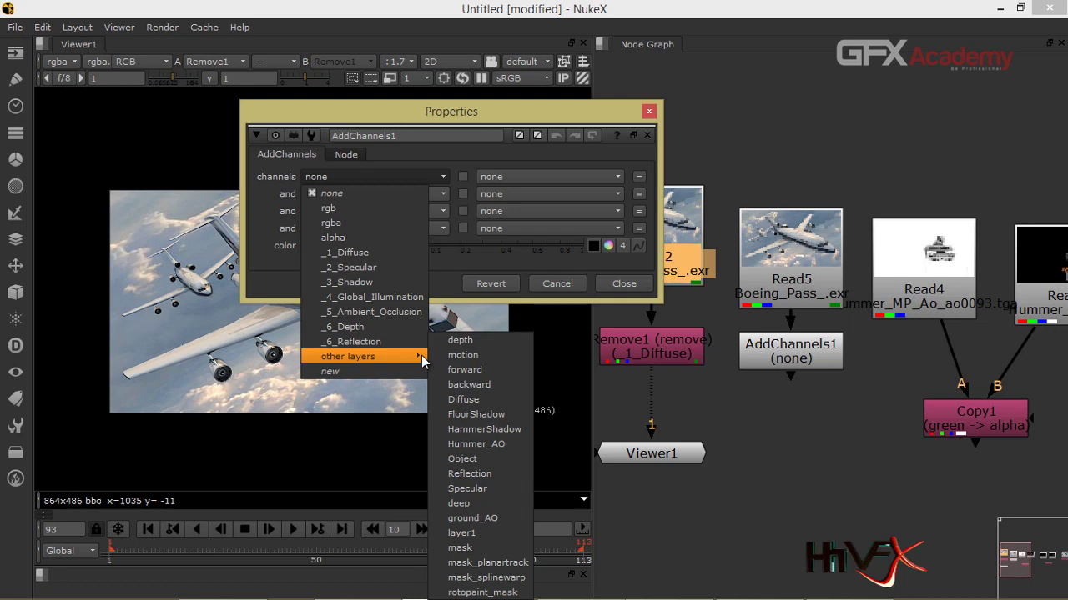
{"action": "left_click", "coordinate": [751, 159]}
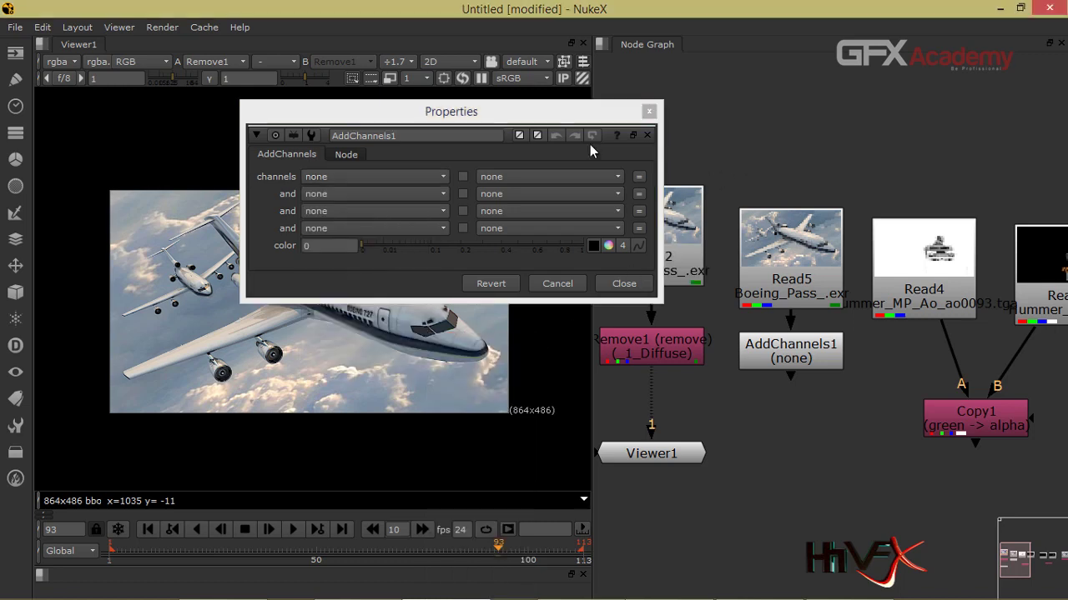
Step: Create a Constant node and set its additional channel to backward.v
{"action": "left_click", "coordinate": [15, 52]}
{"action": "left_click", "coordinate": [90, 125]}
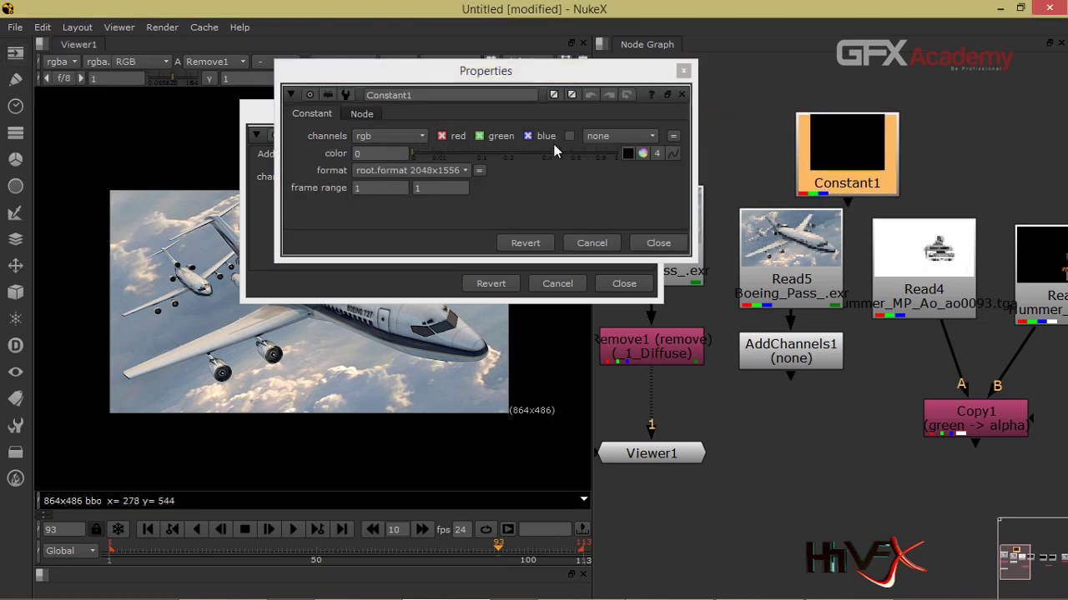
{"action": "left_click", "coordinate": [605, 138]}
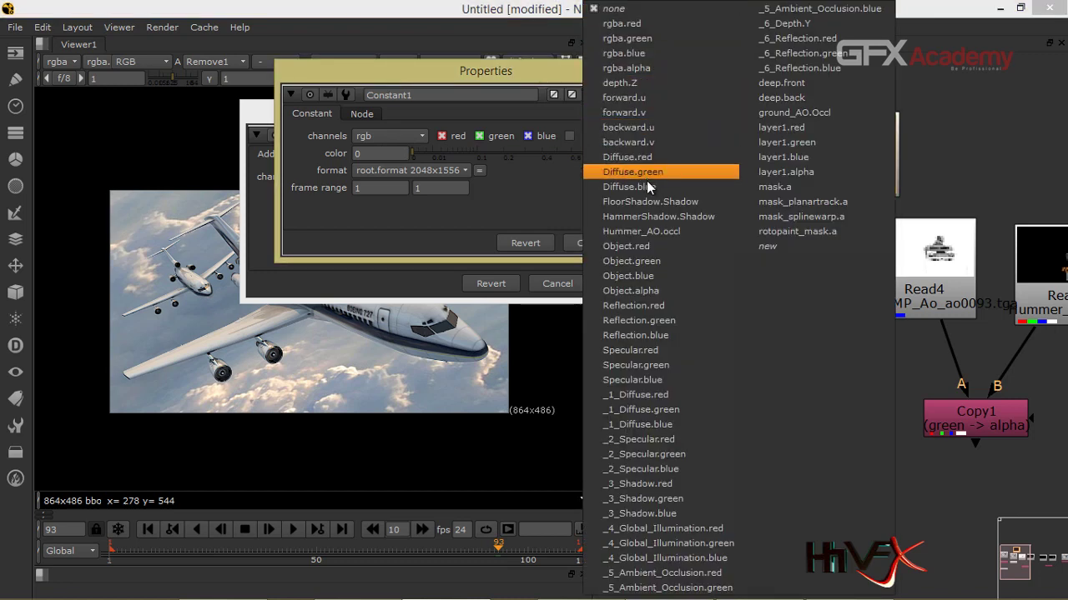
{"action": "left_click", "coordinate": [553, 70]}
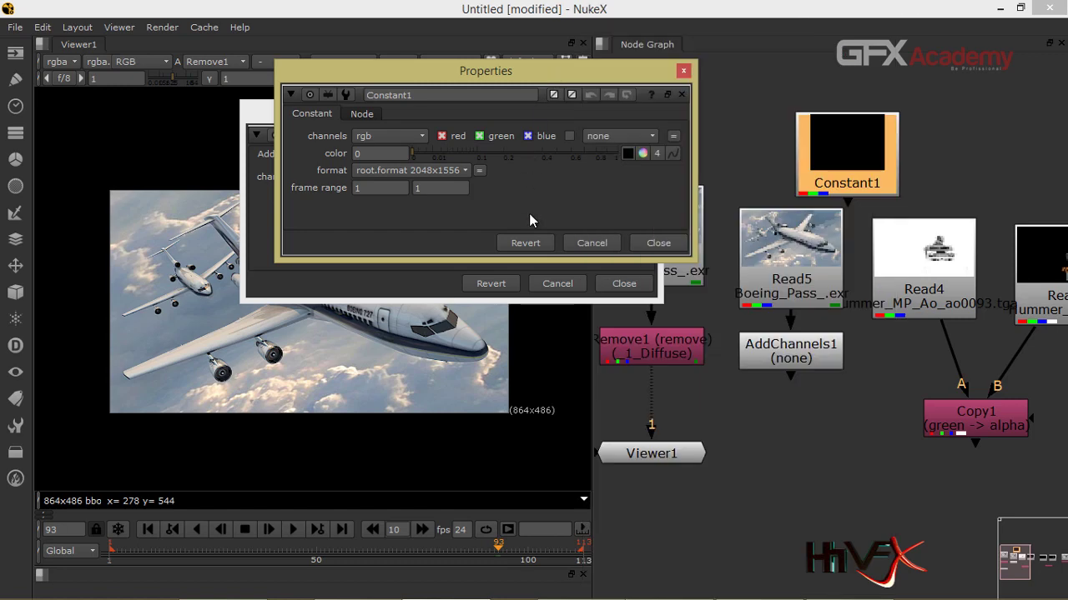
{"action": "left_click", "coordinate": [602, 138]}
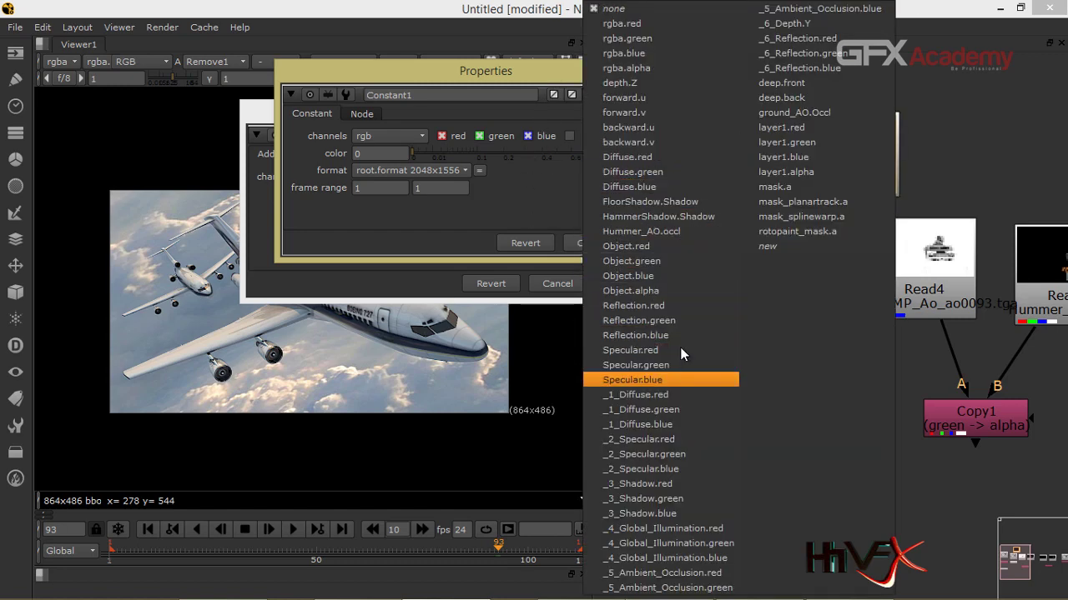
{"action": "left_click", "coordinate": [671, 141]}
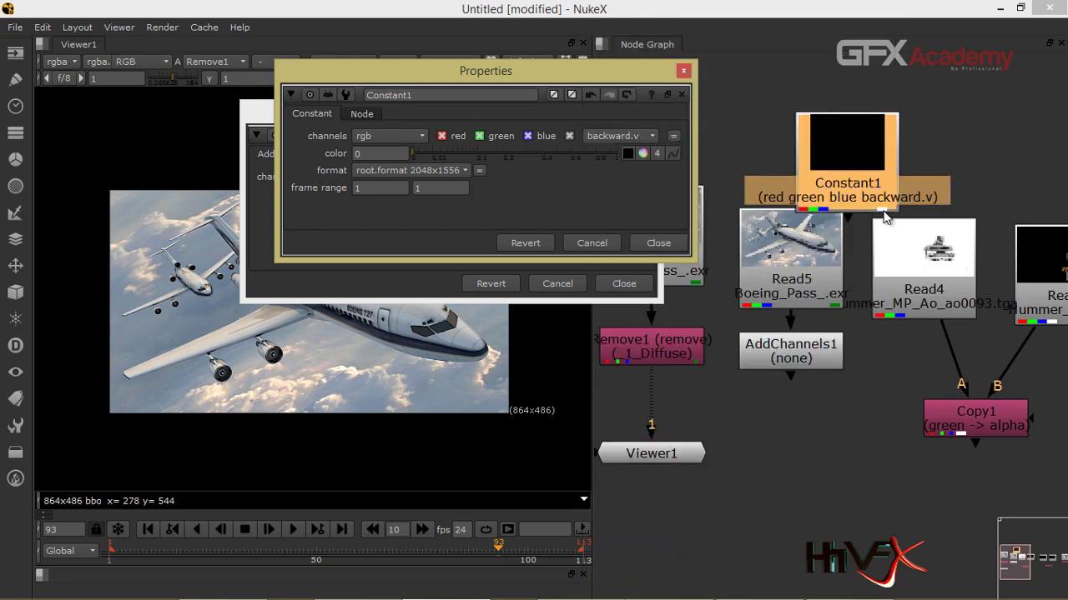
Step: Try Diffuse.red, Object.alpha and forward.u as Constant1's additional channel and compare the colour indicators on the node
{"action": "left_click", "coordinate": [630, 140]}
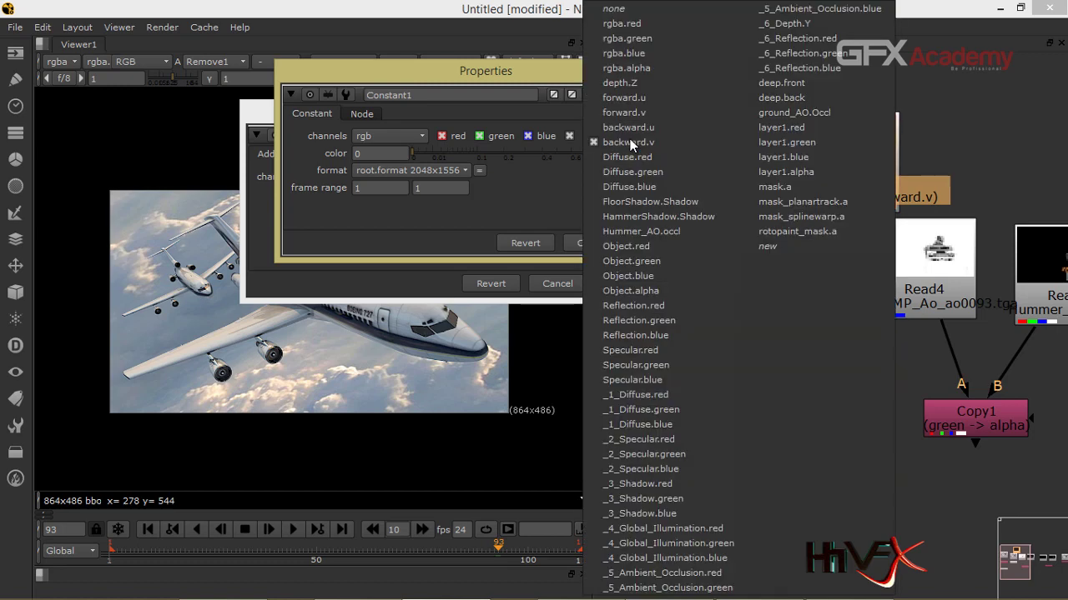
{"action": "left_click", "coordinate": [640, 157]}
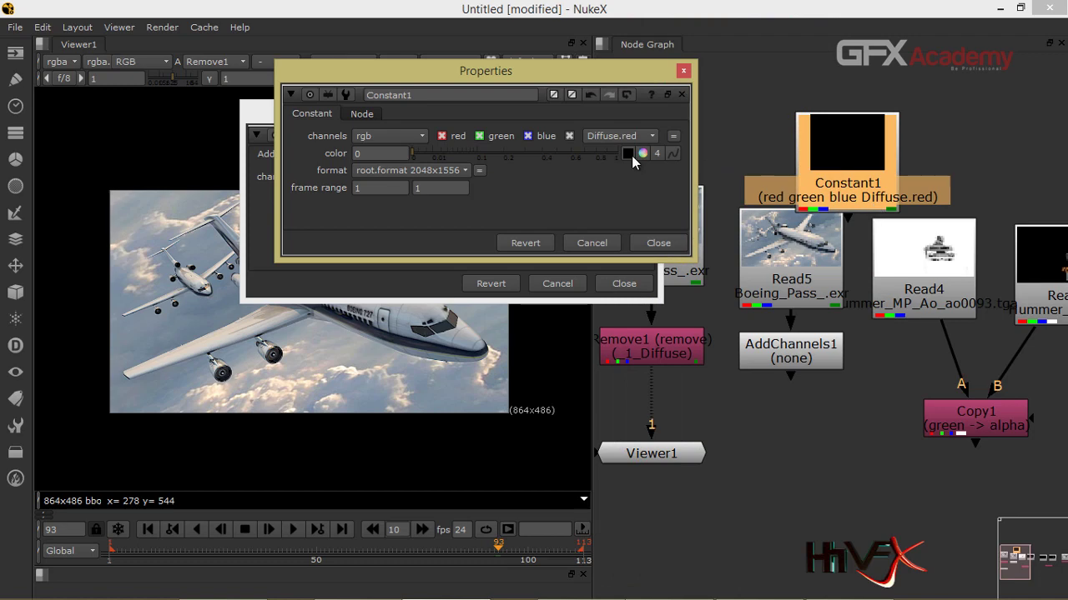
{"action": "left_click", "coordinate": [624, 136]}
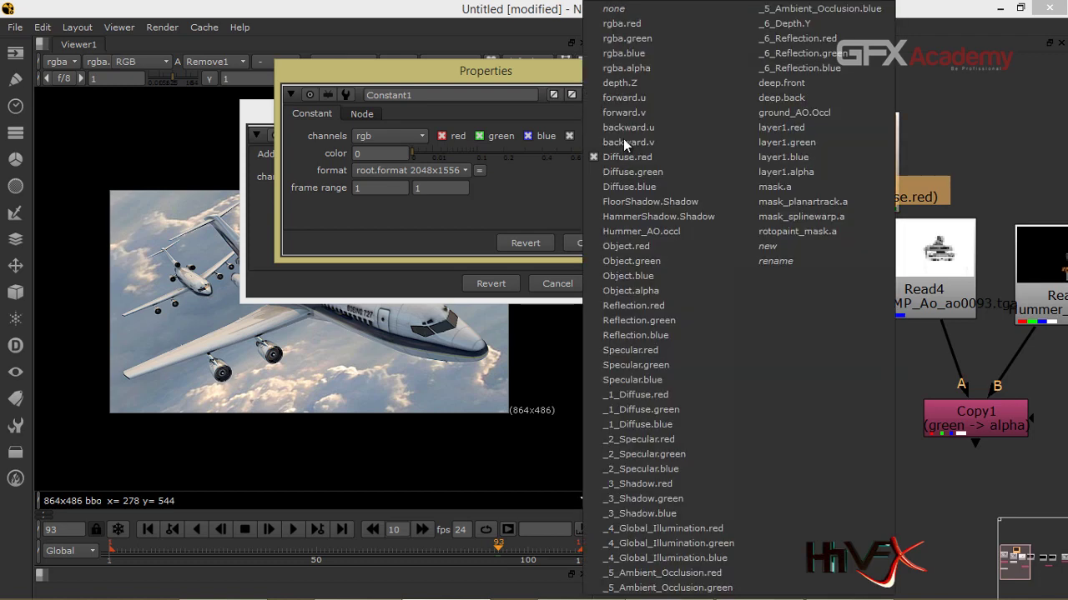
{"action": "left_click", "coordinate": [619, 296]}
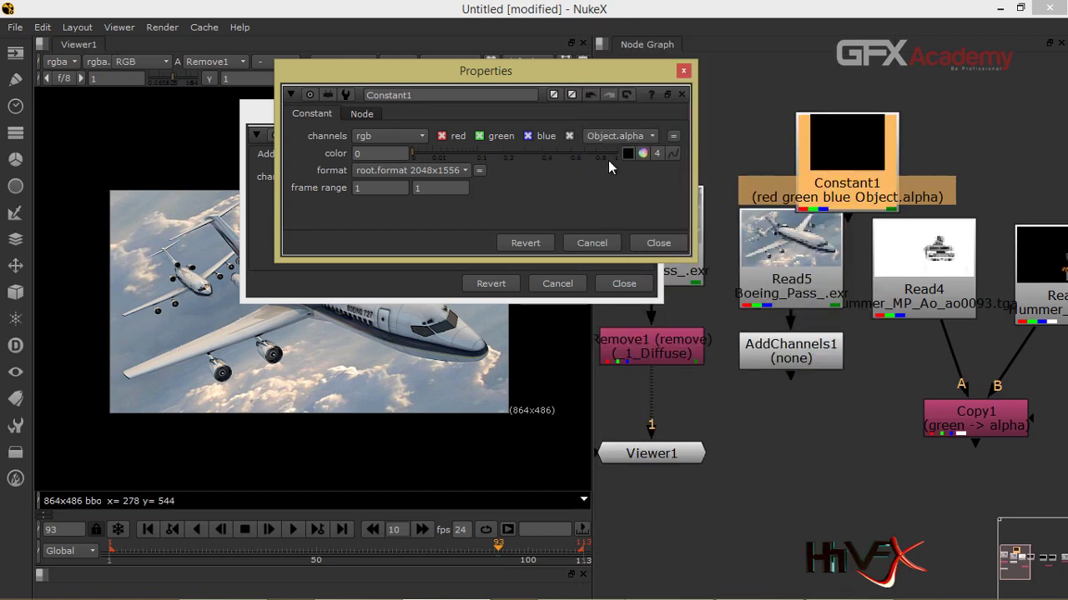
{"action": "left_click", "coordinate": [626, 138]}
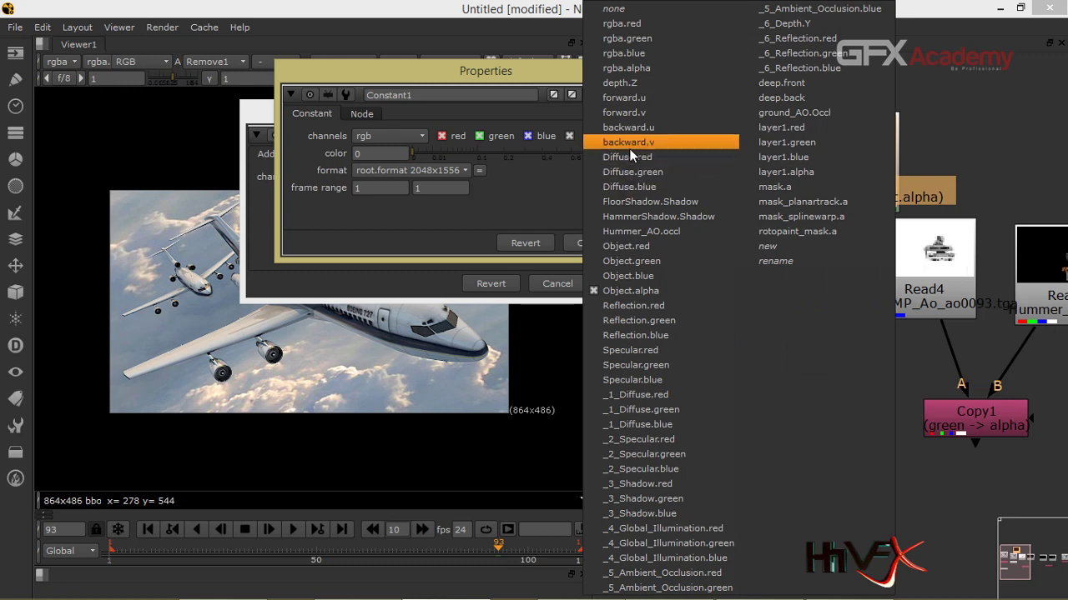
{"action": "left_click", "coordinate": [623, 98]}
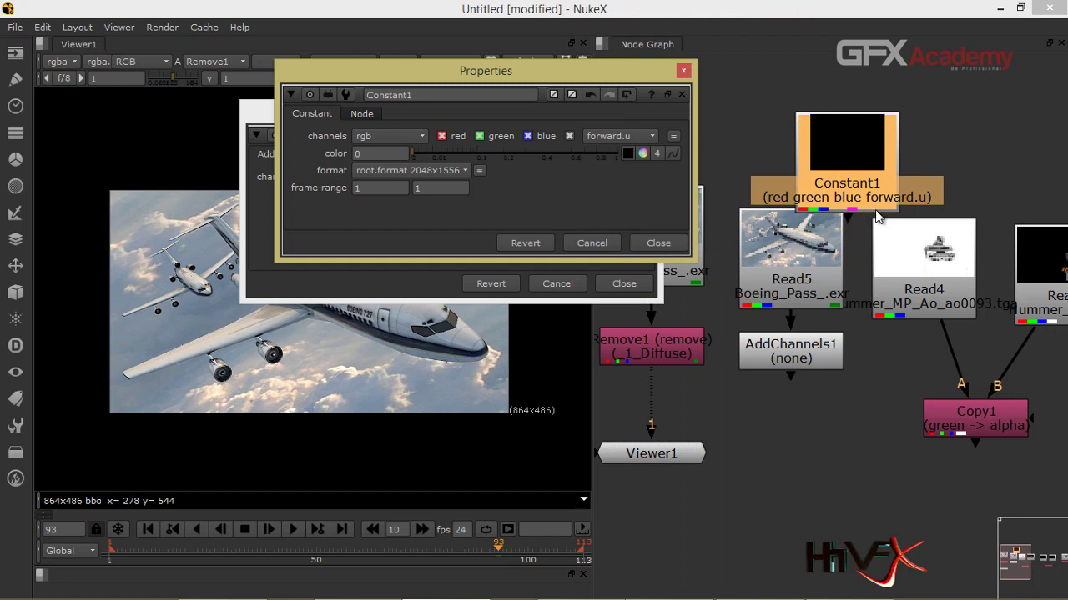
{"action": "scroll", "coordinate": [876, 212], "scroll_direction": "up", "scroll_amount": 2}
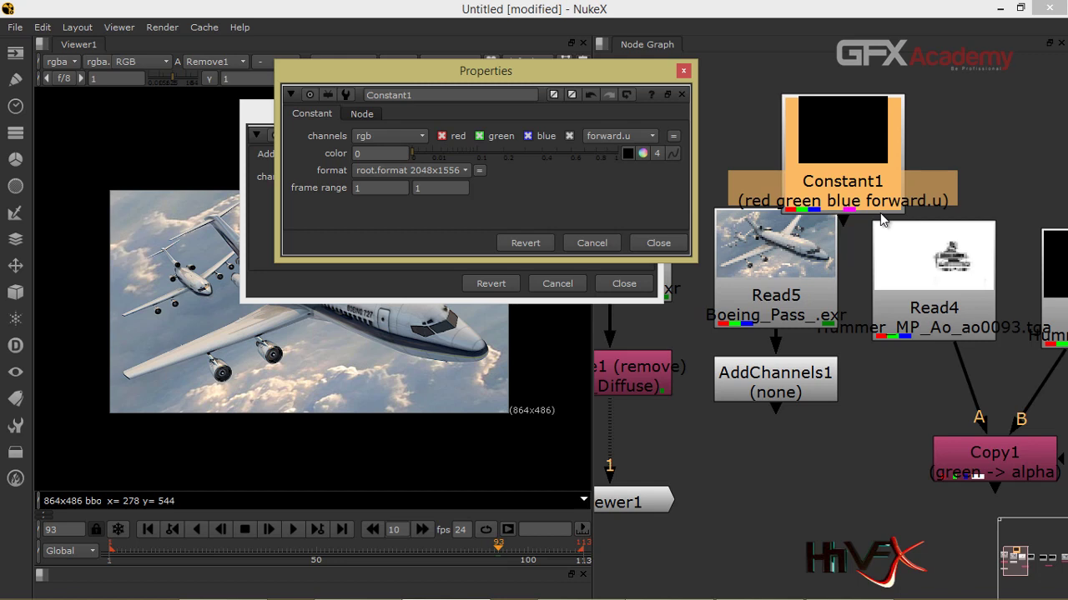
Step: Close the Constant1 properties and delete the node
{"action": "left_click", "coordinate": [658, 242]}
{"action": "left_click_drag", "start_coordinate": [861, 150], "coordinate": [863, 148]}
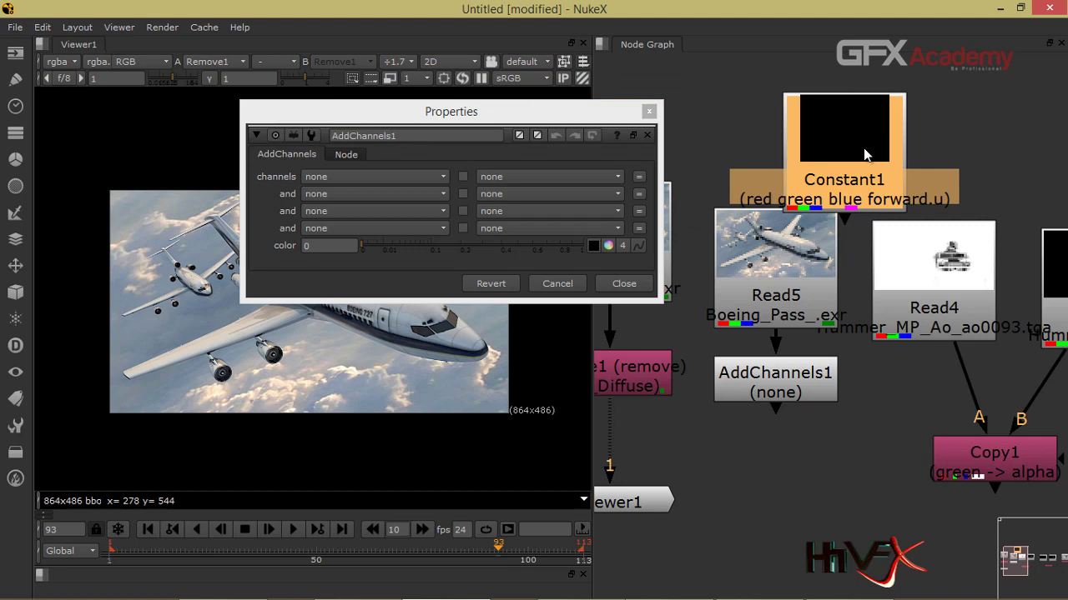
{"action": "key", "text": "Delete"}
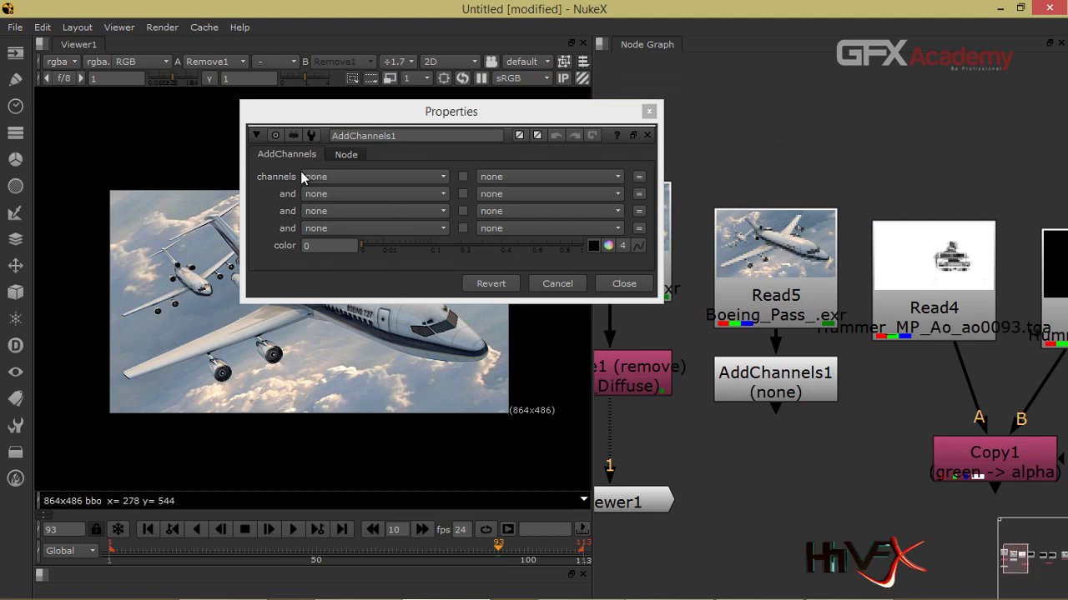
Step: Set the first channels entry of AddChannels1 to the forward layer
{"action": "left_click", "coordinate": [403, 176]}
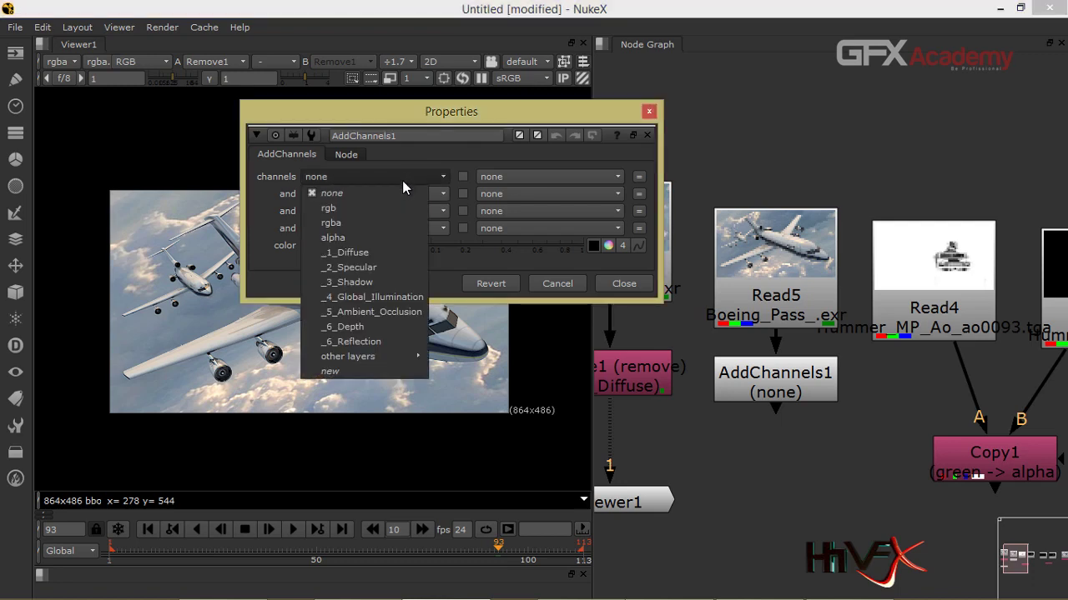
{"action": "mouse_move", "coordinate": [412, 356]}
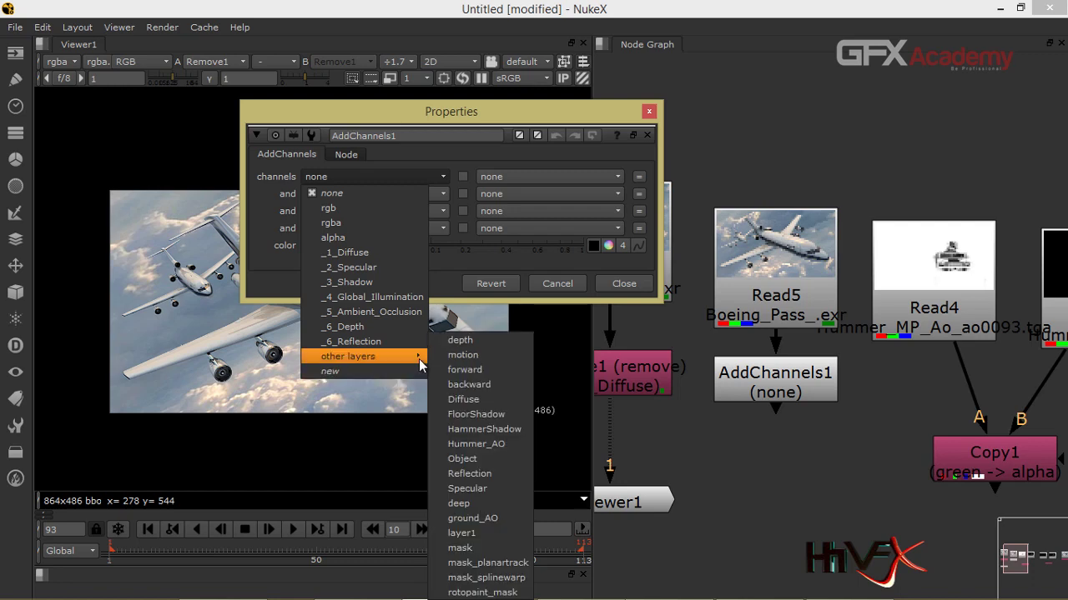
{"action": "left_click", "coordinate": [481, 370]}
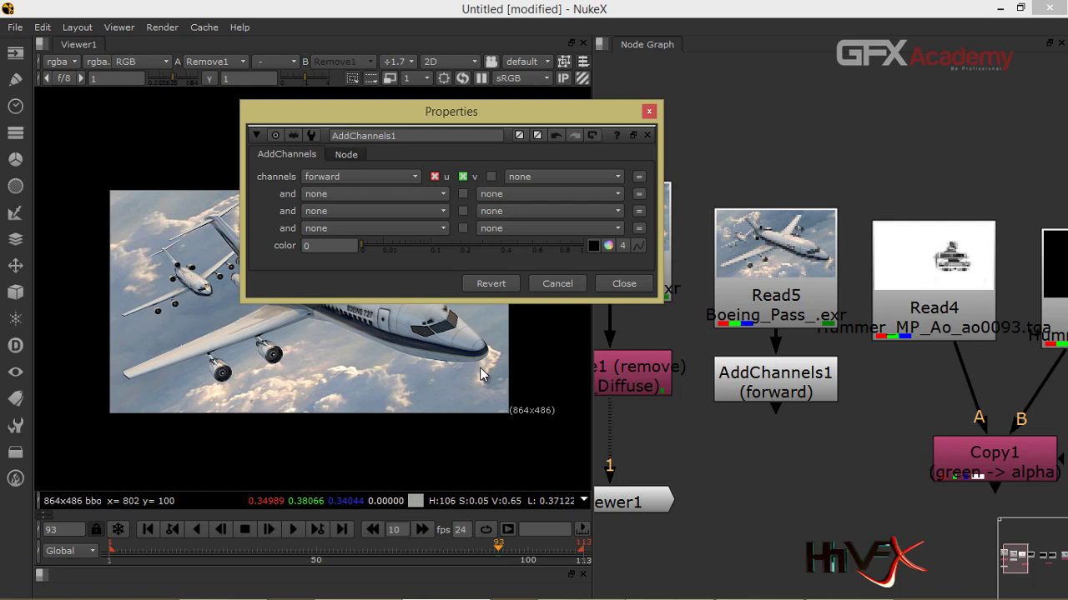
Step: Set the first channels entry of AddChannels1 to the motion layer
{"action": "left_click", "coordinate": [342, 179]}
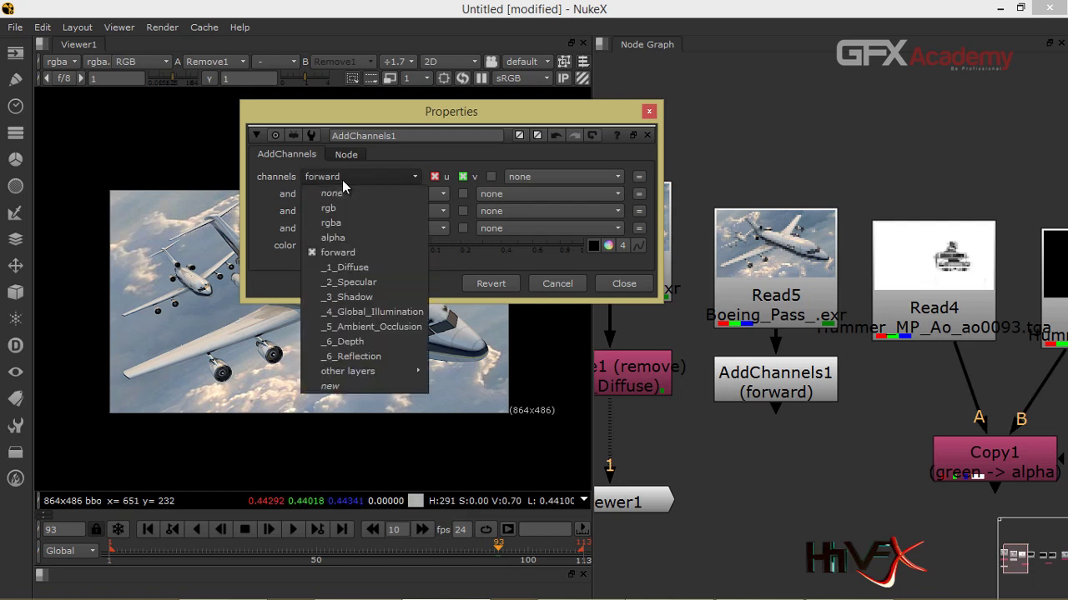
{"action": "mouse_move", "coordinate": [401, 380]}
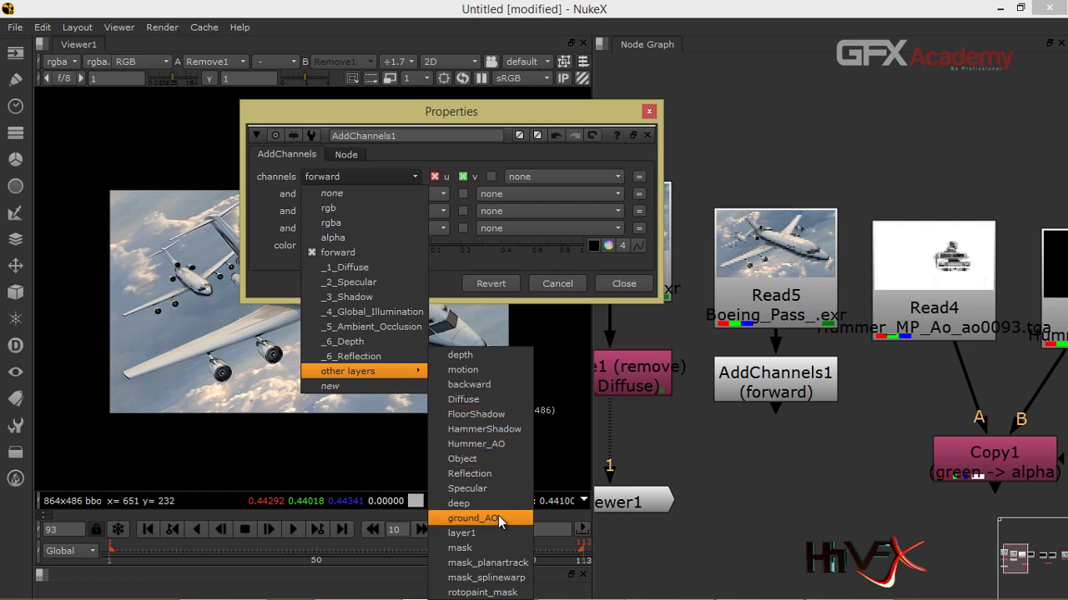
{"action": "left_click", "coordinate": [484, 370]}
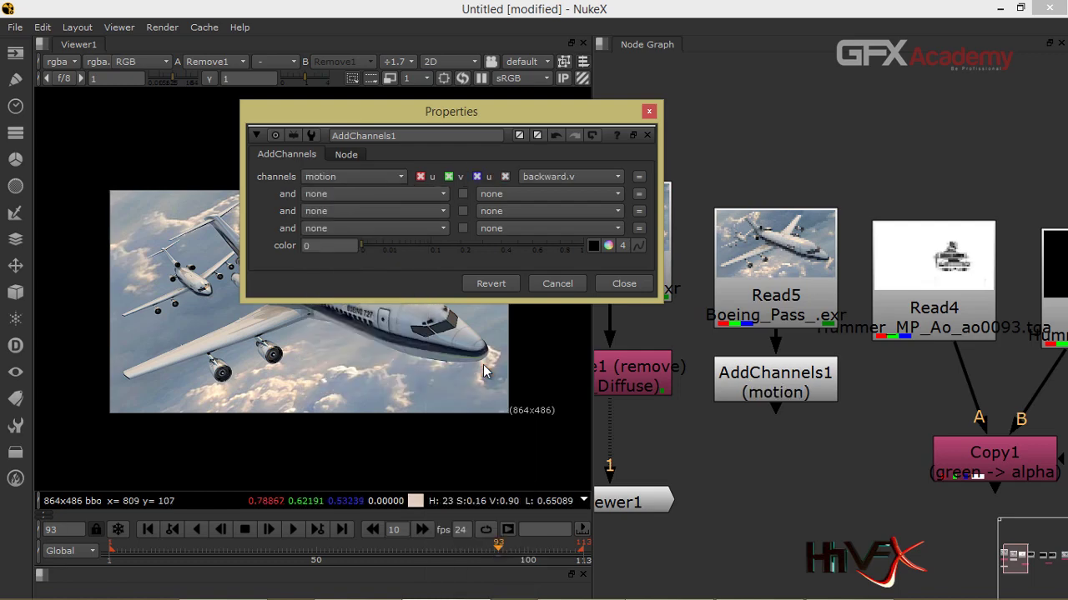
Step: Move the AddChannels1 properties window clear of the viewer and connect Viewer1 to AddChannels1
{"action": "left_click_drag", "start_coordinate": [415, 115], "coordinate": [872, 44]}
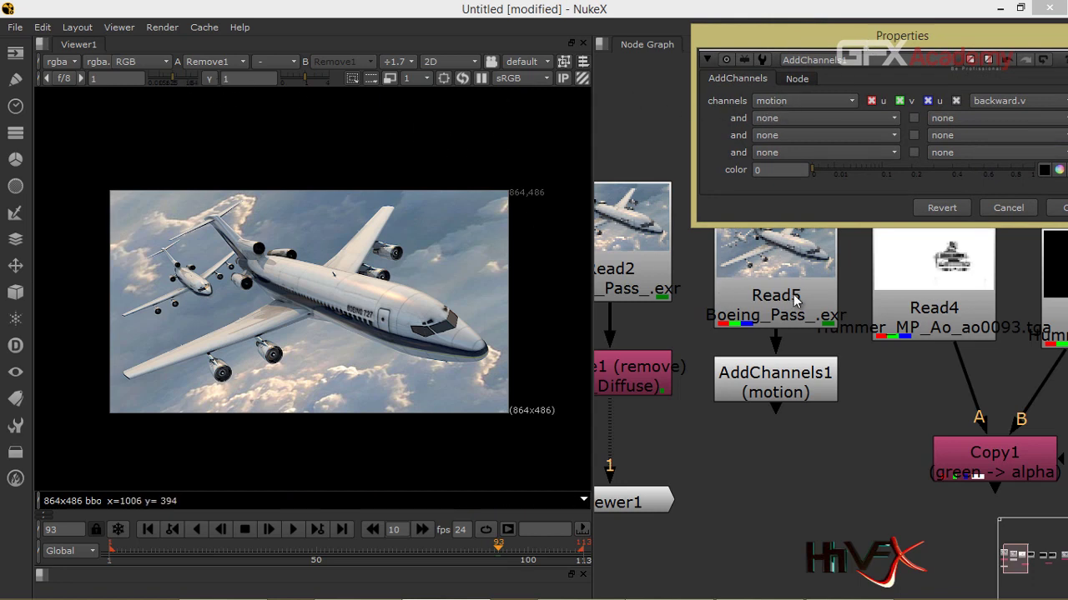
{"action": "left_click", "coordinate": [828, 392]}
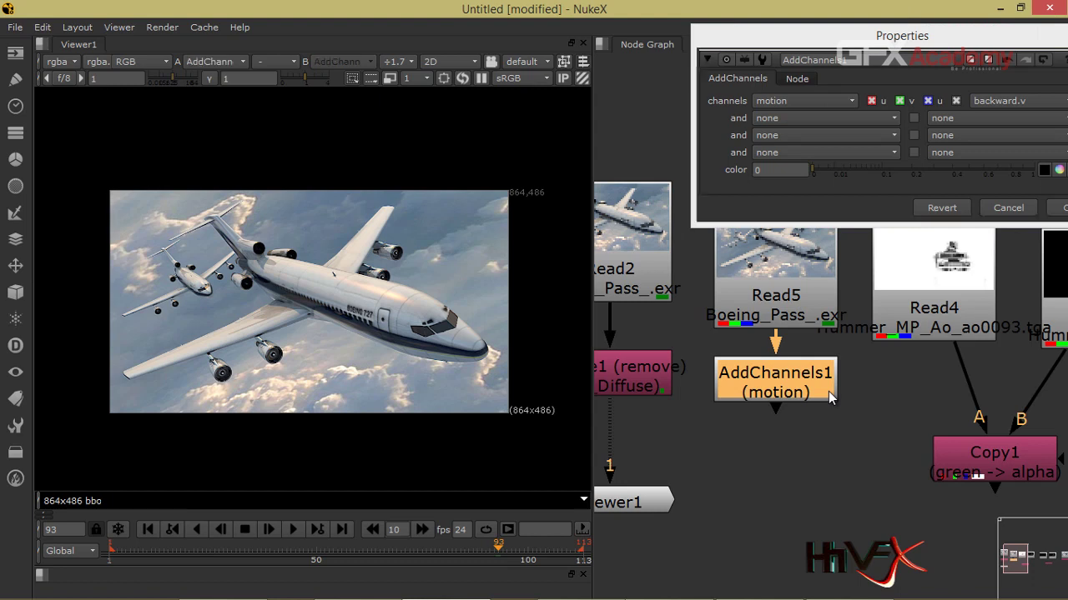
{"action": "key", "text": "1"}
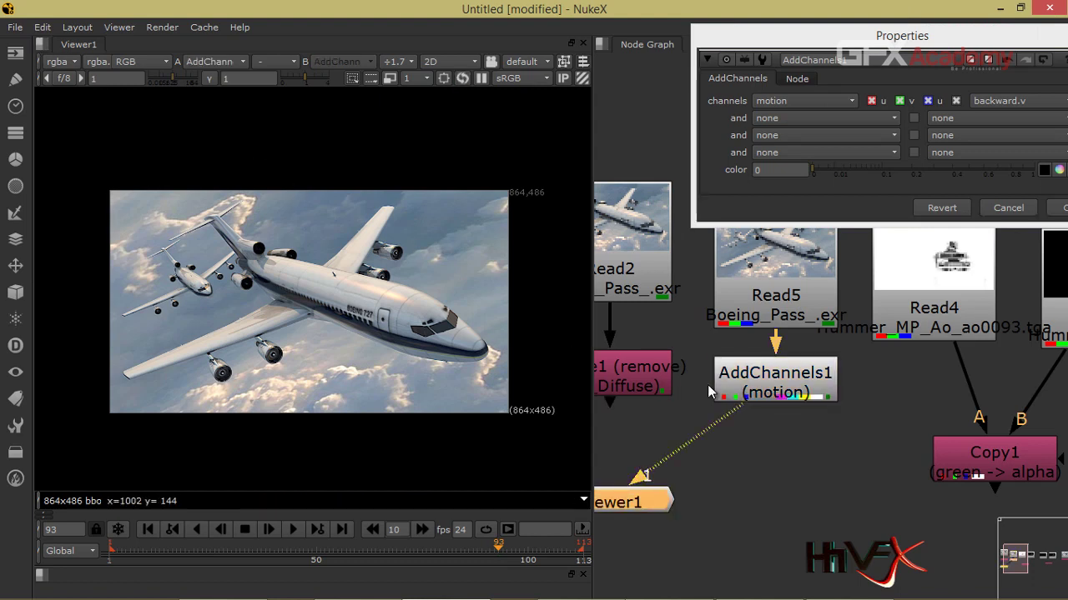
Step: Move Viewer1 directly below AddChannels1 and inspect the channel indicators on the AddChannels1 node
{"action": "left_click_drag", "start_coordinate": [646, 501], "coordinate": [818, 504]}
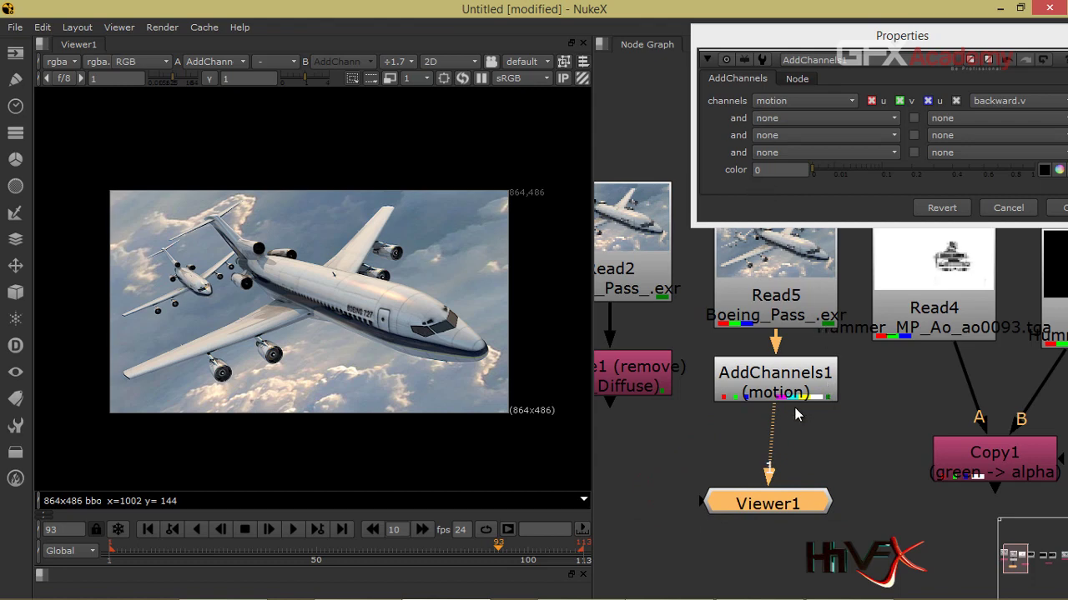
{"action": "scroll", "coordinate": [790, 402], "scroll_direction": "up", "scroll_amount": 2}
{"action": "scroll", "coordinate": [790, 402], "scroll_direction": "up", "scroll_amount": 1}
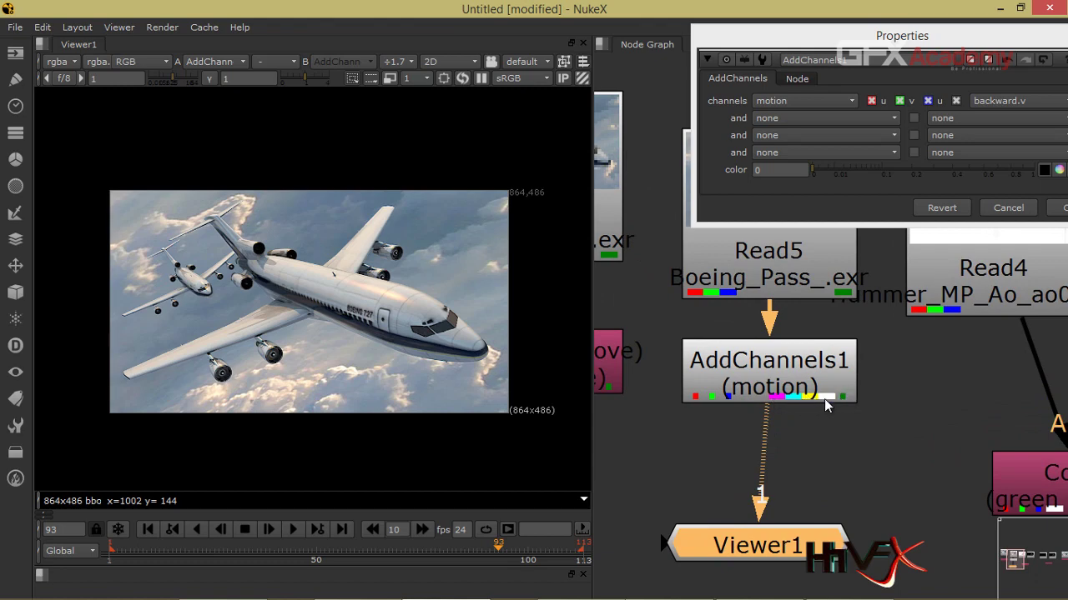
{"action": "scroll", "coordinate": [824, 399], "scroll_direction": "down", "scroll_amount": 3}
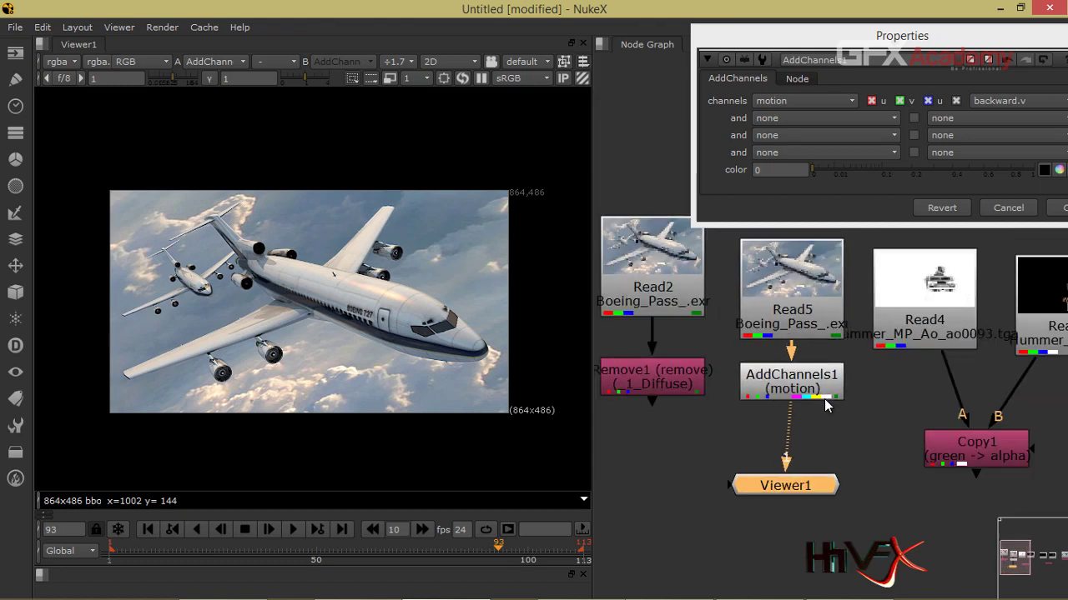
Step: Check the viewer's list of available layers for AddChannels1 and close the node's properties
{"action": "left_click", "coordinate": [66, 63]}
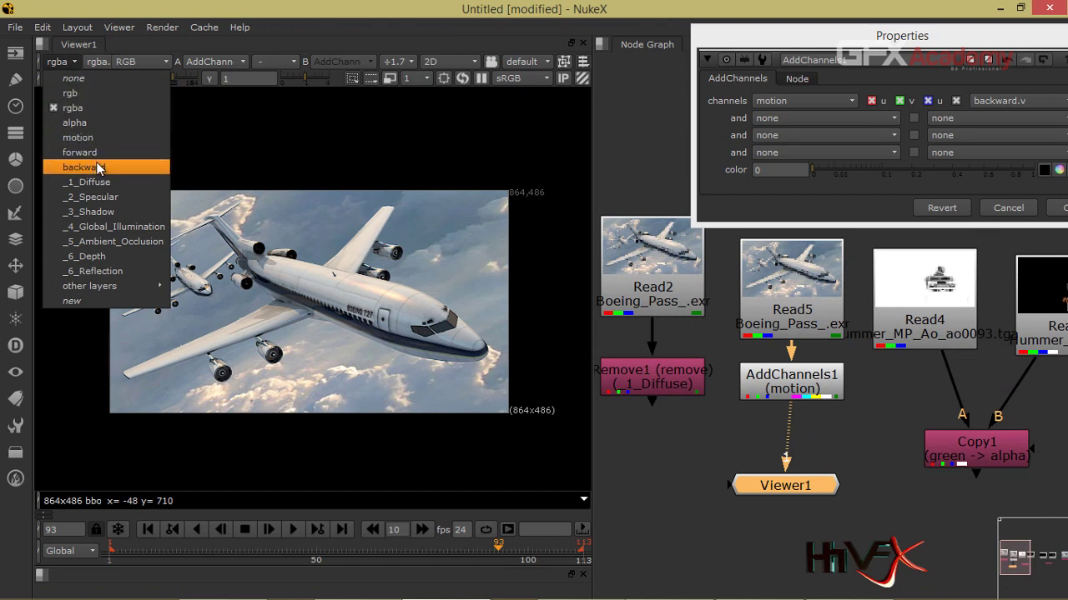
{"action": "left_click", "coordinate": [907, 65]}
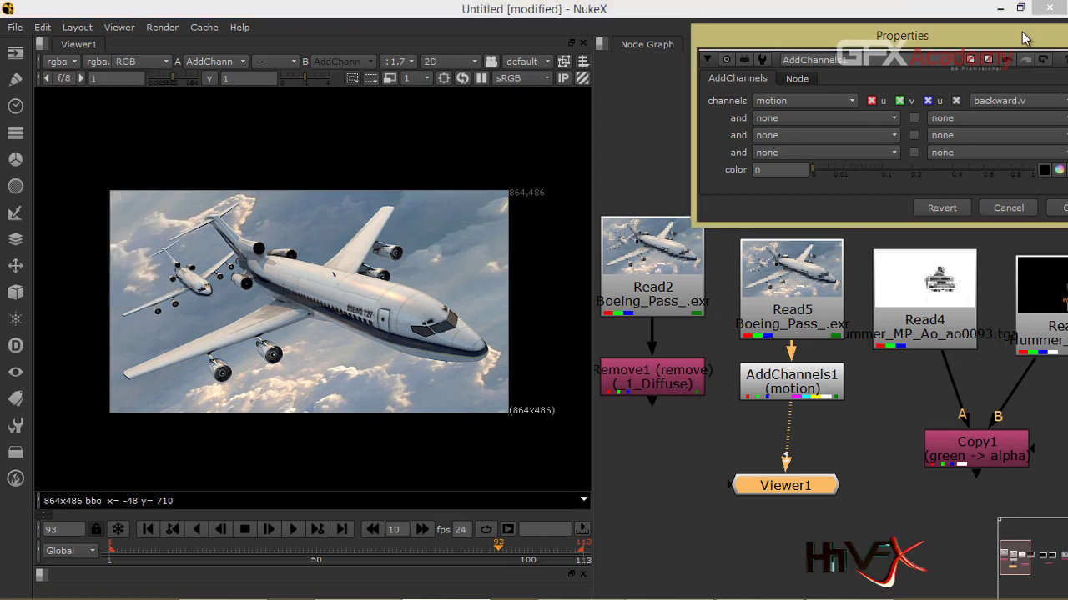
{"action": "left_click_drag", "start_coordinate": [1019, 36], "coordinate": [730, 91]}
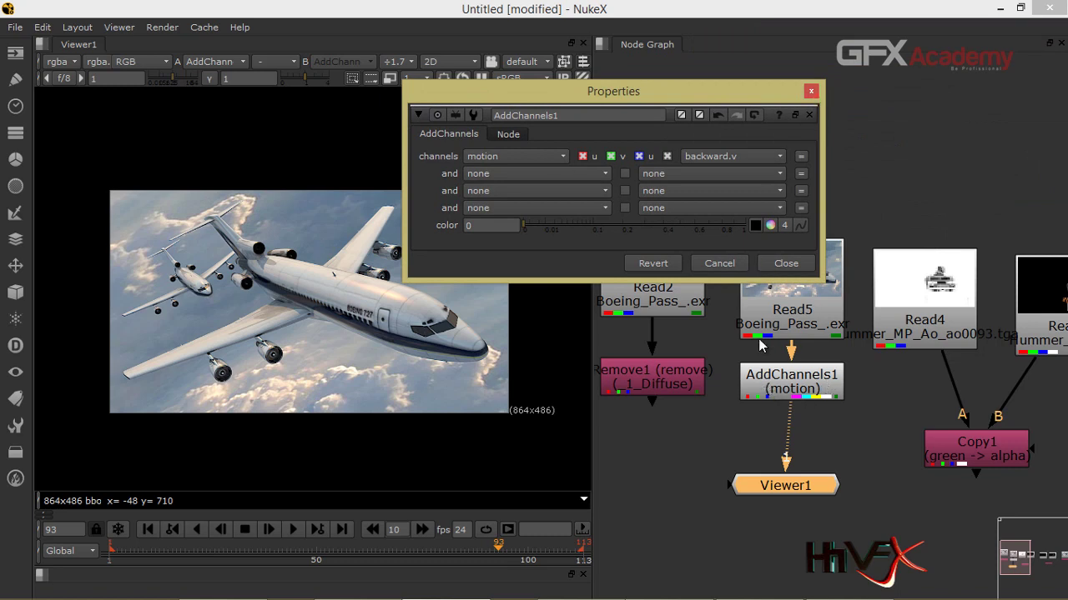
{"action": "left_click", "coordinate": [786, 264]}
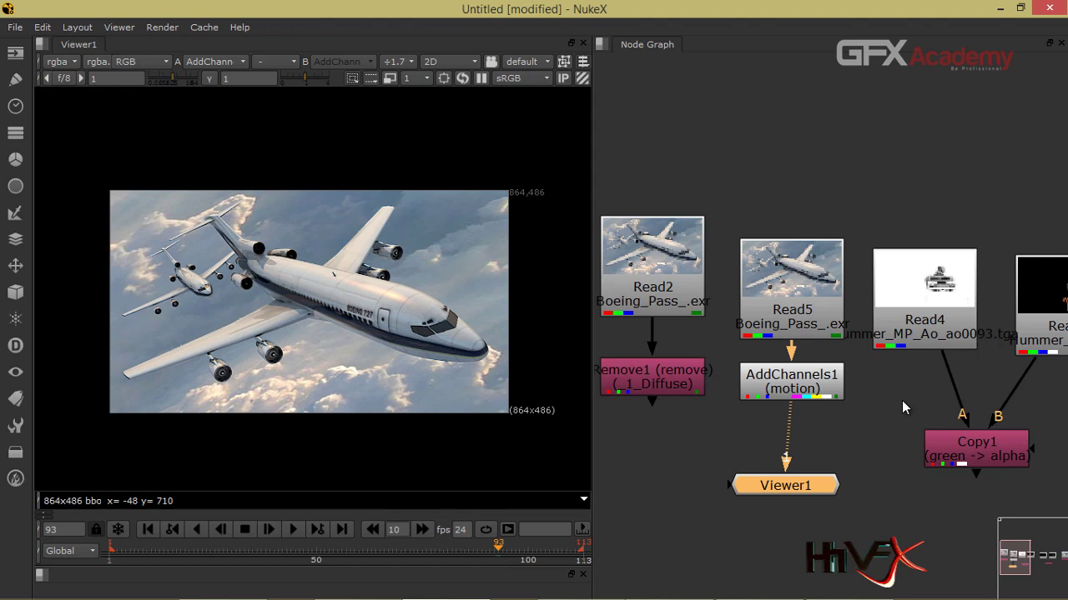
Step: Move Read4, Read1 and Copy1 together higher up in the node graph and deselect them
{"action": "left_click_drag", "start_coordinate": [892, 419], "coordinate": [687, 418]}
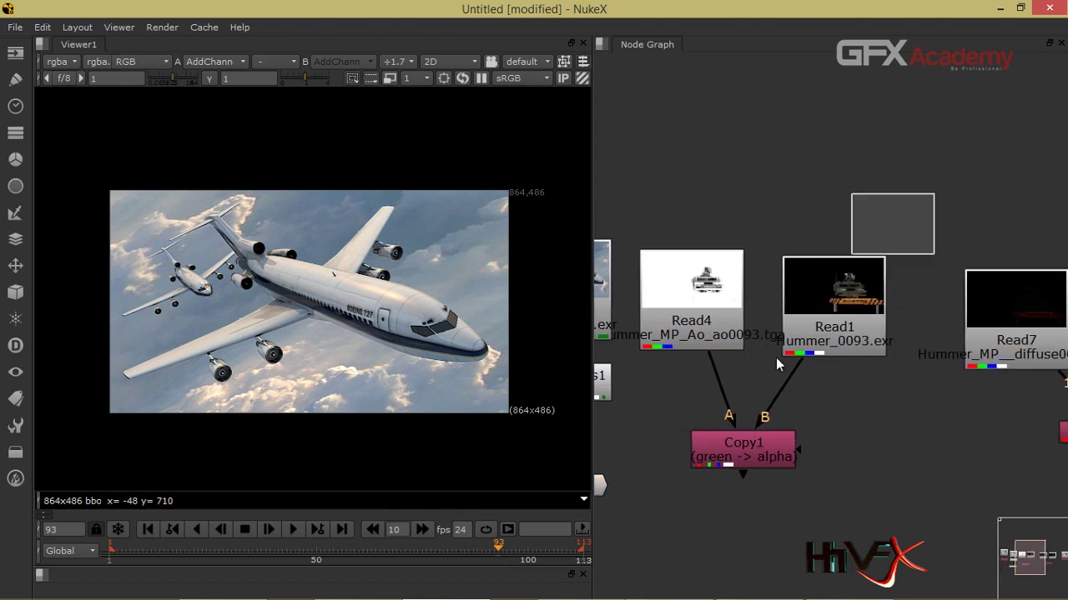
{"action": "left_click_drag", "start_coordinate": [936, 192], "coordinate": [636, 499]}
{"action": "left_click_drag", "start_coordinate": [684, 300], "coordinate": [723, 157]}
{"action": "left_click", "coordinate": [802, 445]}
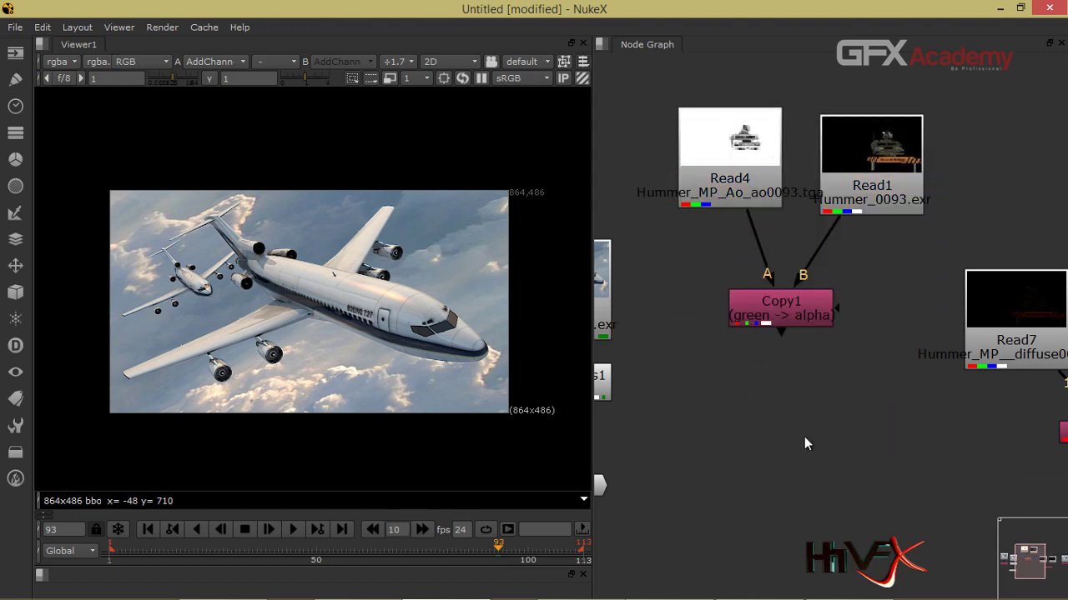
Step: Show Read1 in the viewer and examine its available layers, including the other layers list
{"action": "left_click", "coordinate": [865, 192]}
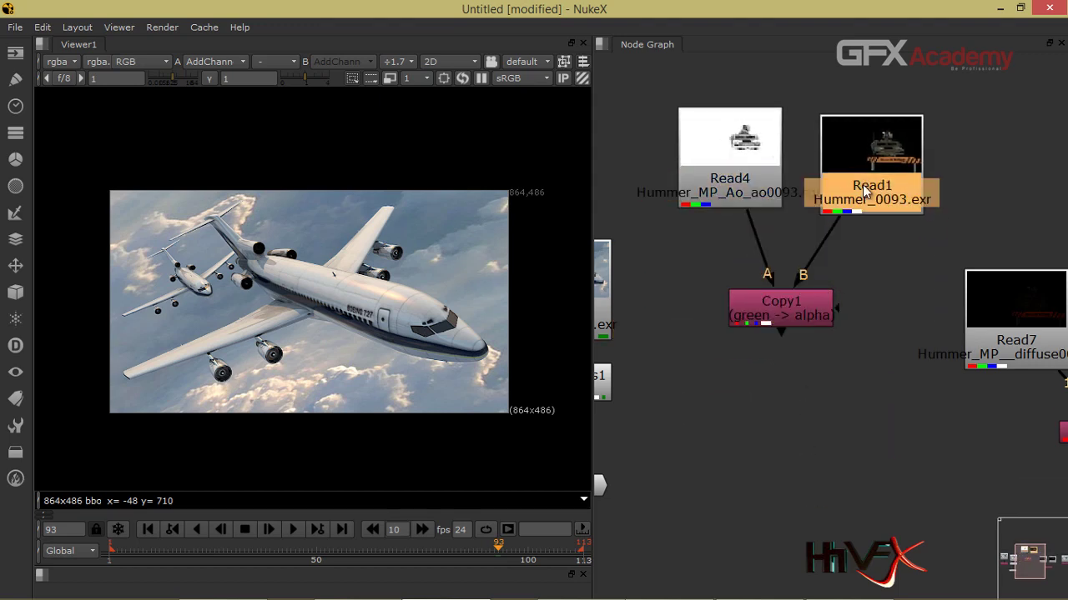
{"action": "key", "text": "1"}
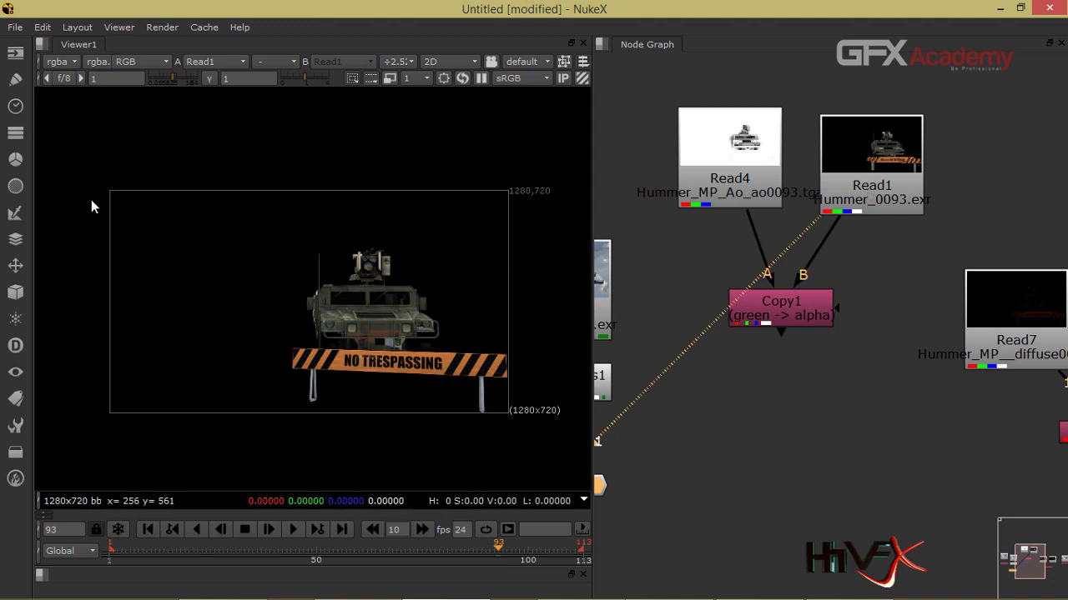
{"action": "left_click", "coordinate": [70, 62]}
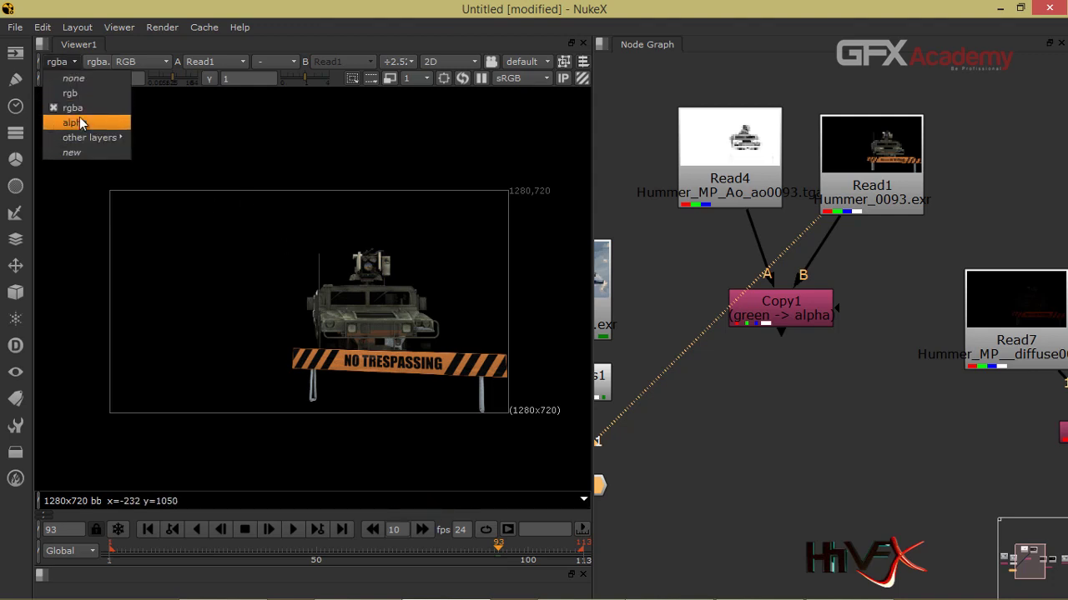
{"action": "mouse_move", "coordinate": [85, 140]}
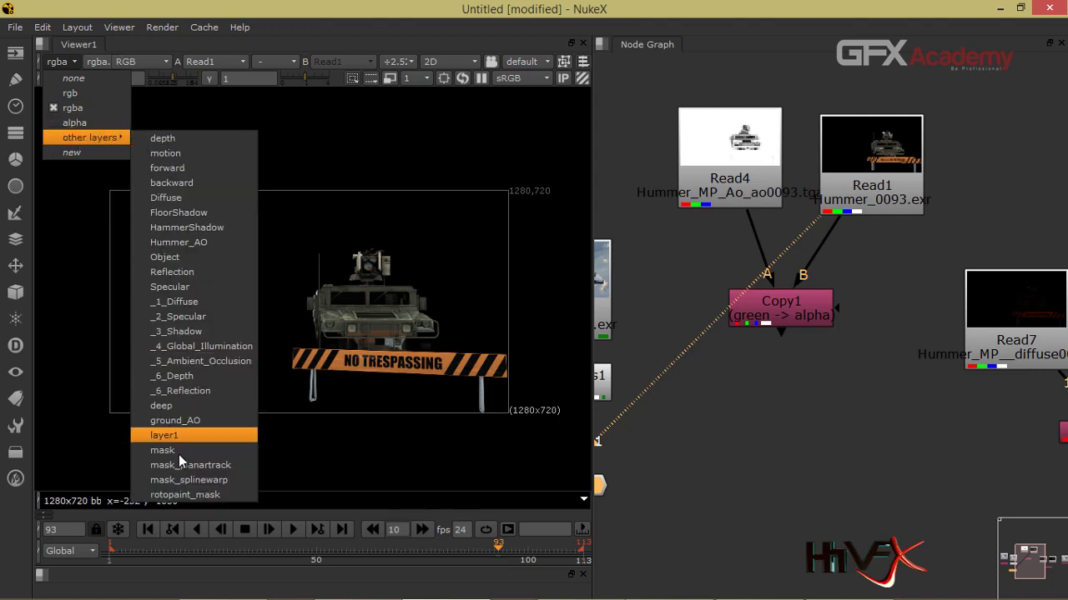
Step: Show Read4 in the viewer and examine which layers it offers
{"action": "left_click", "coordinate": [756, 147]}
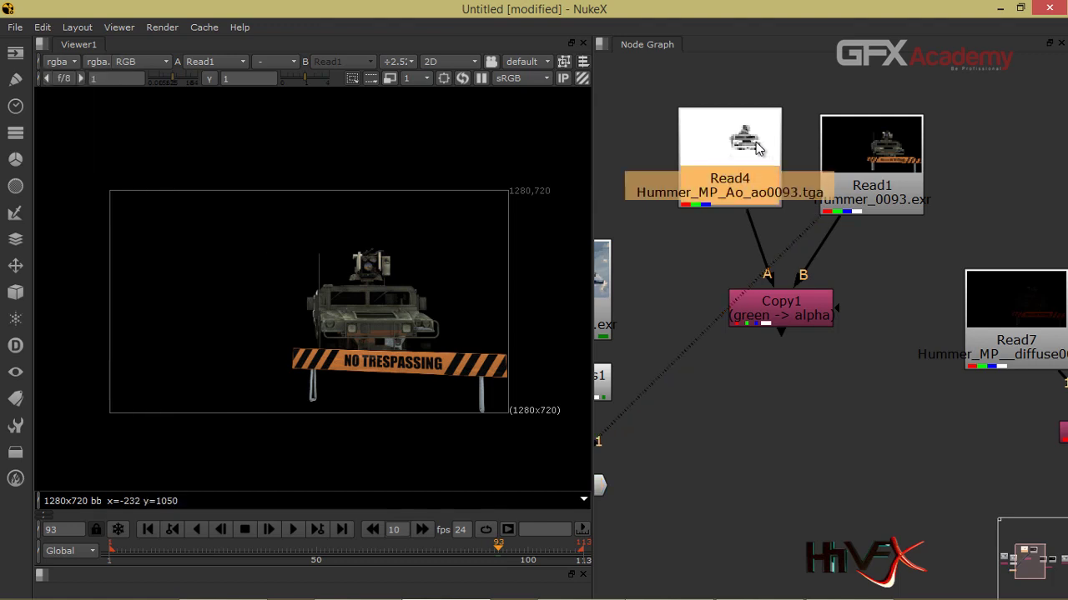
{"action": "key", "text": "1"}
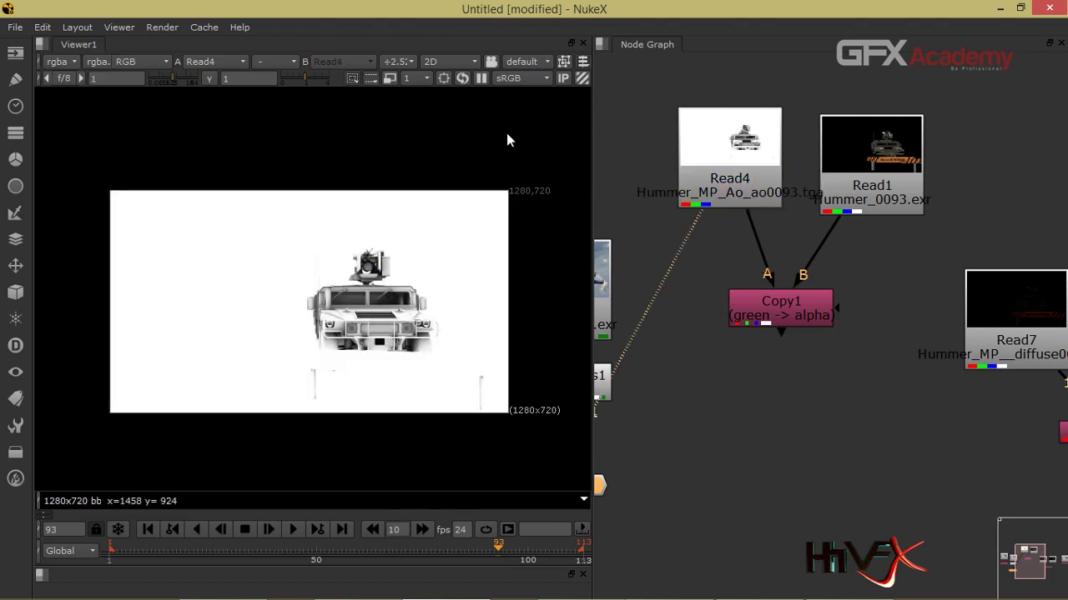
{"action": "left_click", "coordinate": [57, 62]}
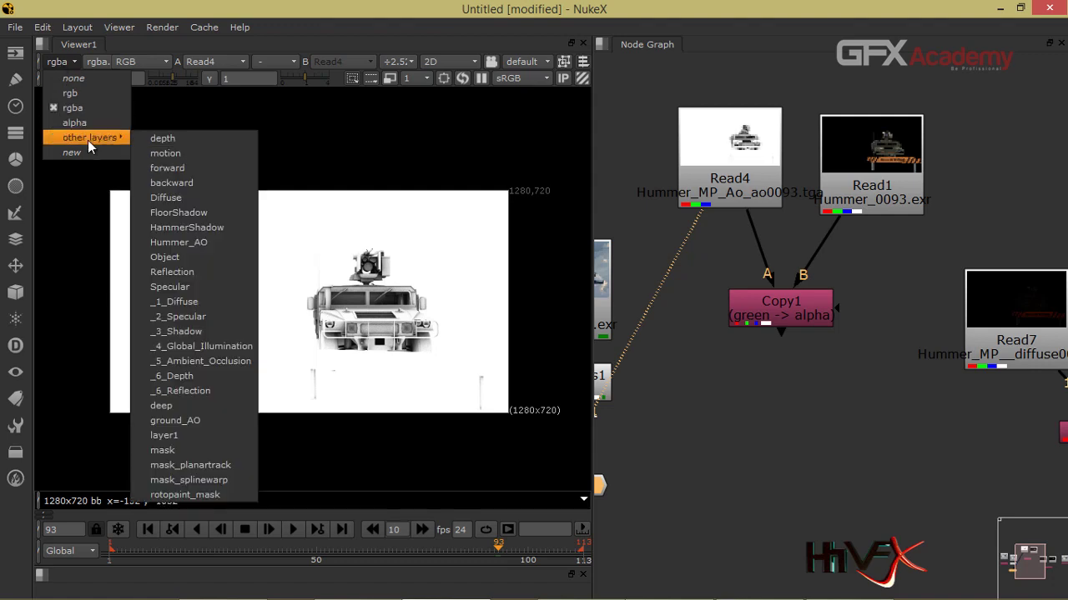
{"action": "left_click", "coordinate": [417, 139]}
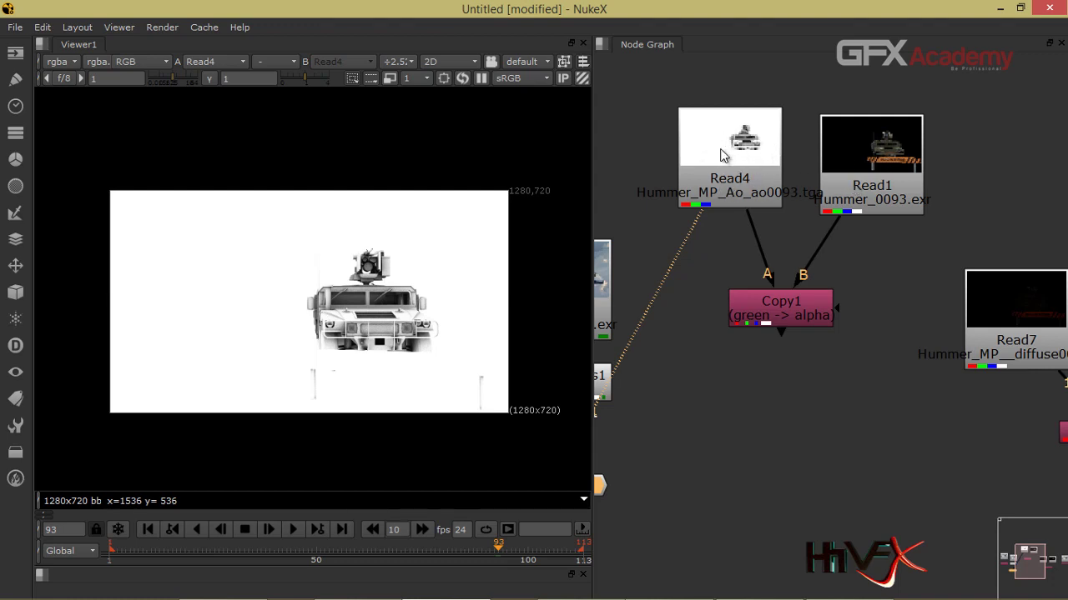
Step: View Read4's red, green, blue and alpha channels one by one and return the display to RGB
{"action": "left_click", "coordinate": [127, 63]}
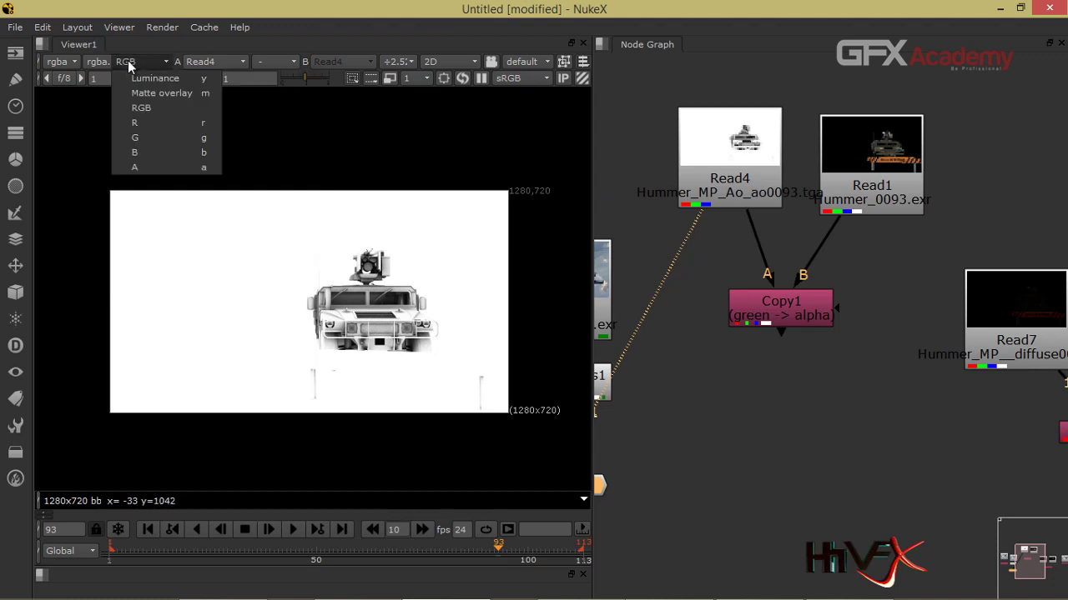
{"action": "left_click", "coordinate": [155, 124]}
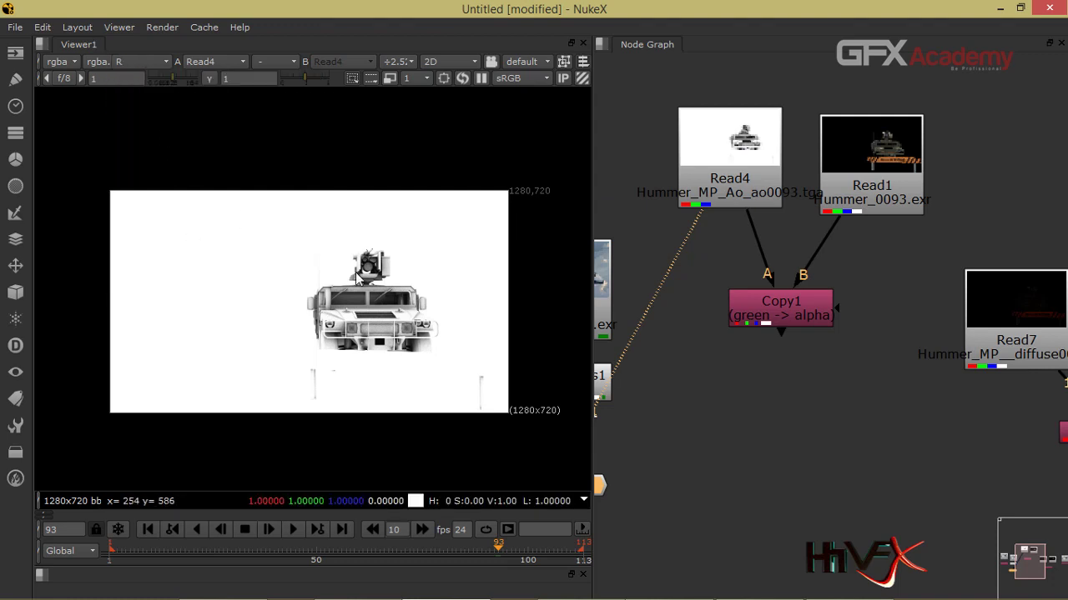
{"action": "left_click", "coordinate": [167, 62]}
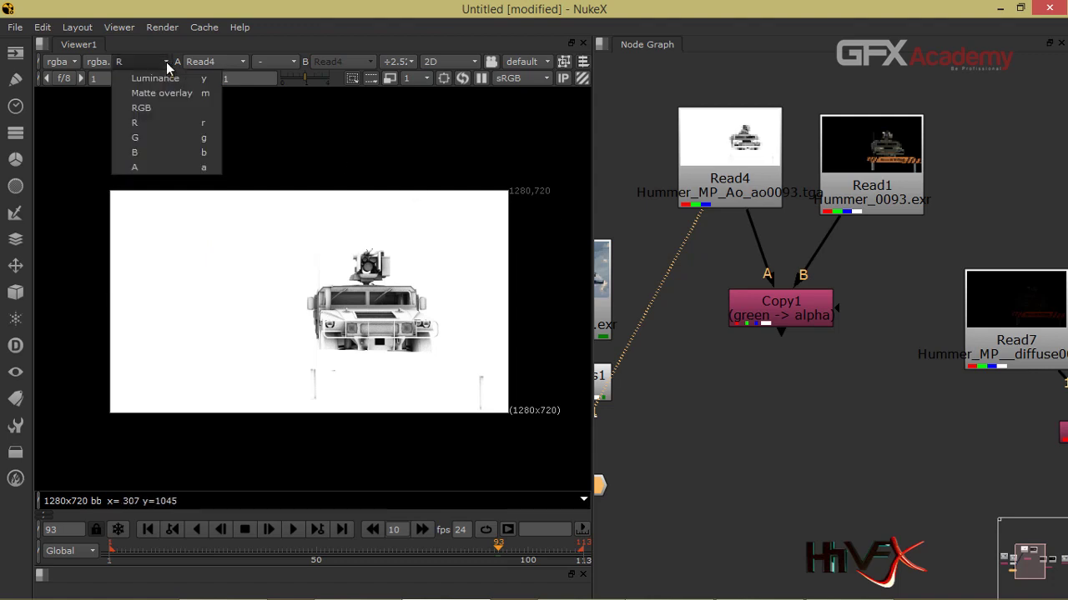
{"action": "left_click", "coordinate": [185, 137]}
{"action": "mouse_move", "coordinate": [717, 147]}
{"action": "left_mouse_down"}
{"action": "mouse_move", "coordinate": [759, 218]}
{"action": "mouse_move", "coordinate": [750, 172]}
{"action": "mouse_move", "coordinate": [715, 157]}
{"action": "left_mouse_up"}
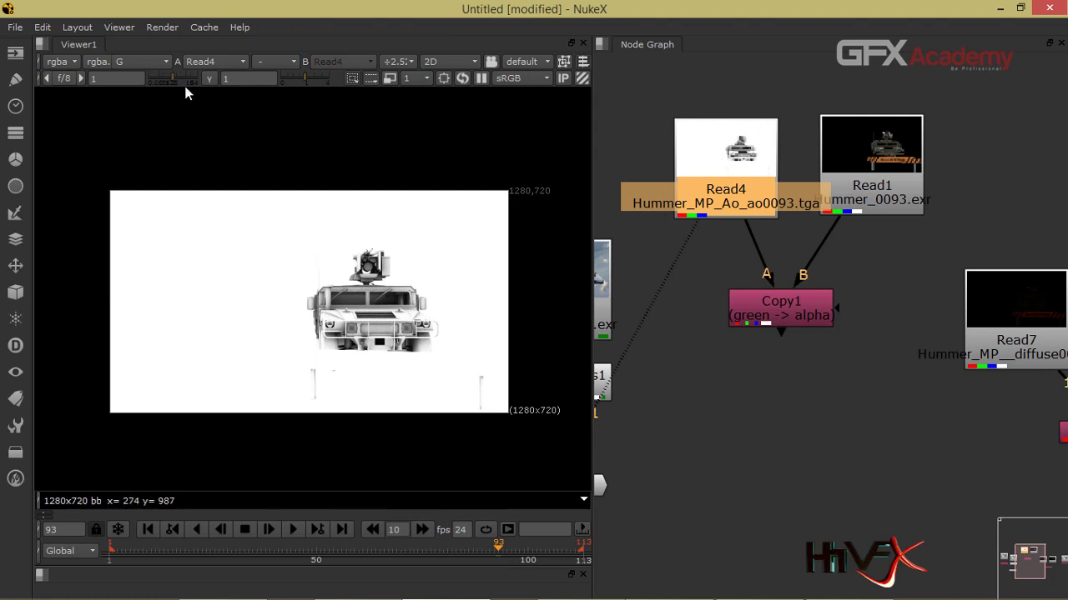
{"action": "left_click", "coordinate": [138, 66]}
{"action": "left_click", "coordinate": [145, 152]}
{"action": "left_click", "coordinate": [127, 67]}
{"action": "left_click", "coordinate": [145, 166]}
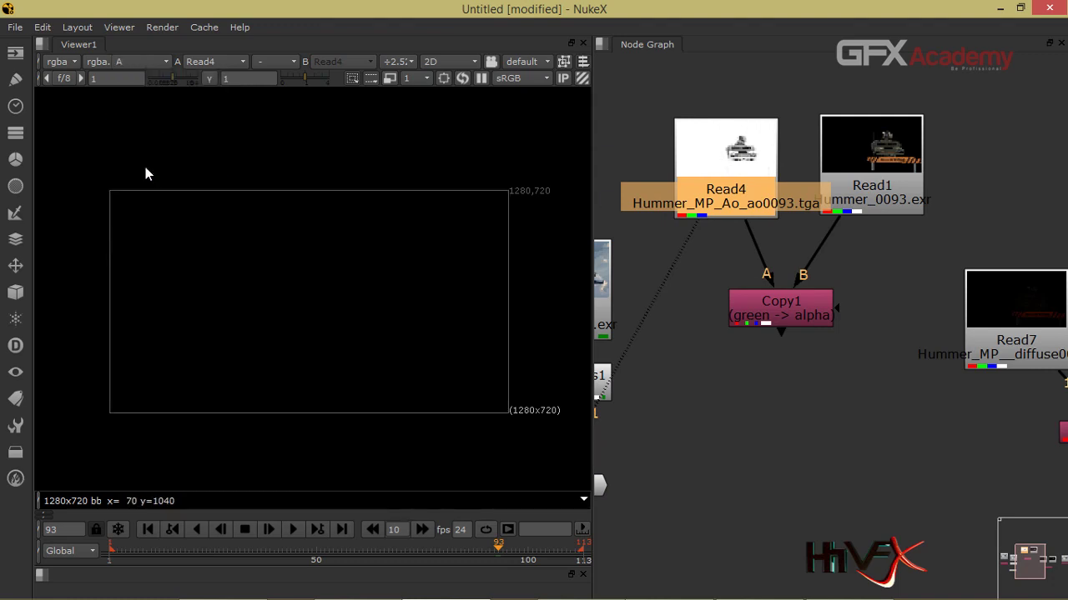
{"action": "left_click", "coordinate": [126, 65]}
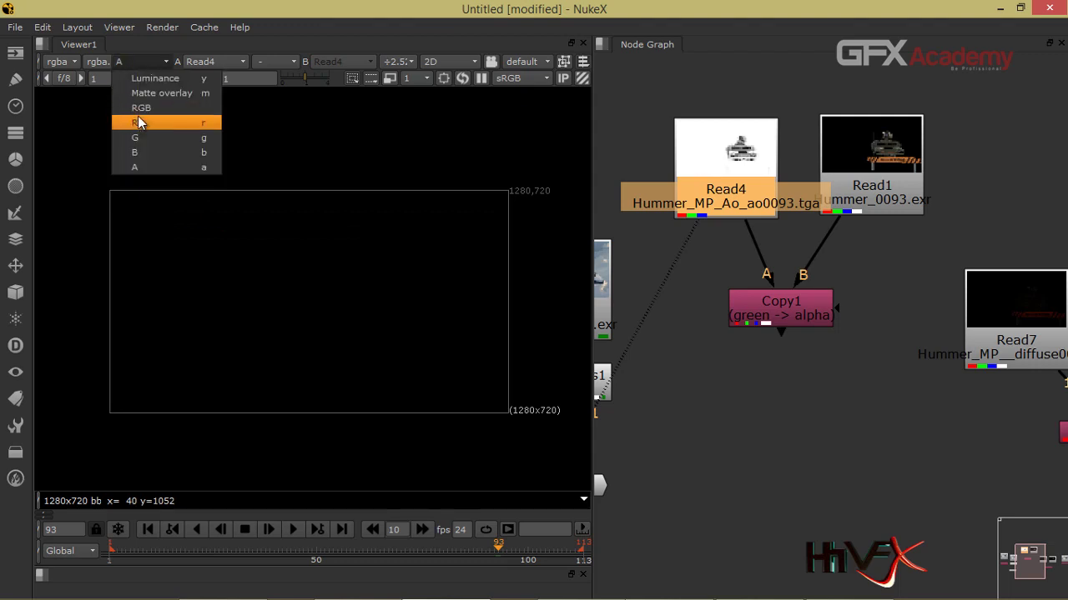
{"action": "left_click", "coordinate": [138, 108]}
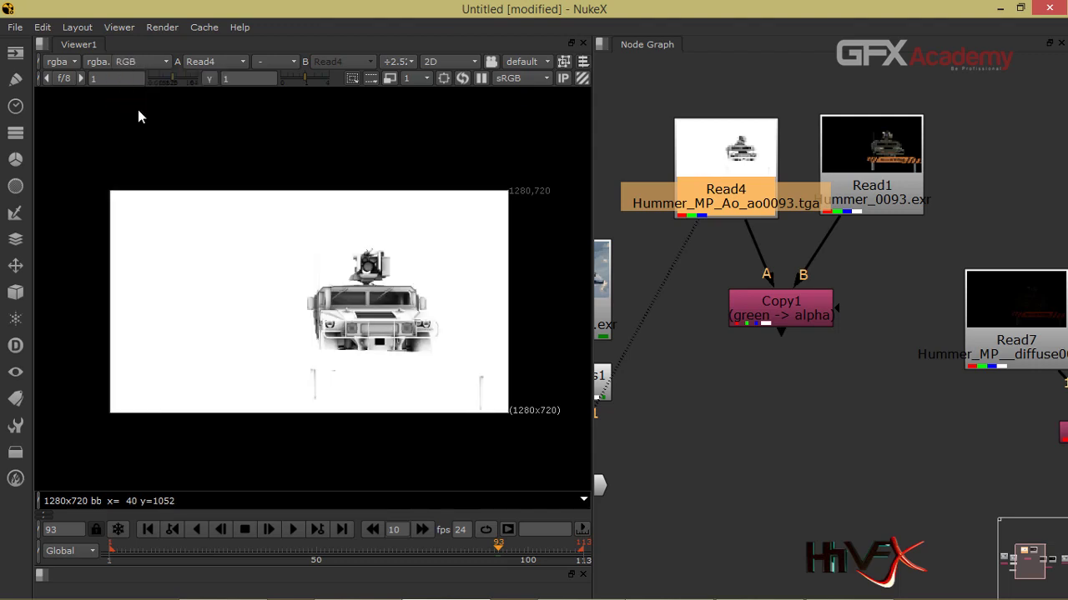
Step: Display Read4's alpha channel once more and switch the viewer back to RGB
{"action": "left_click", "coordinate": [148, 66]}
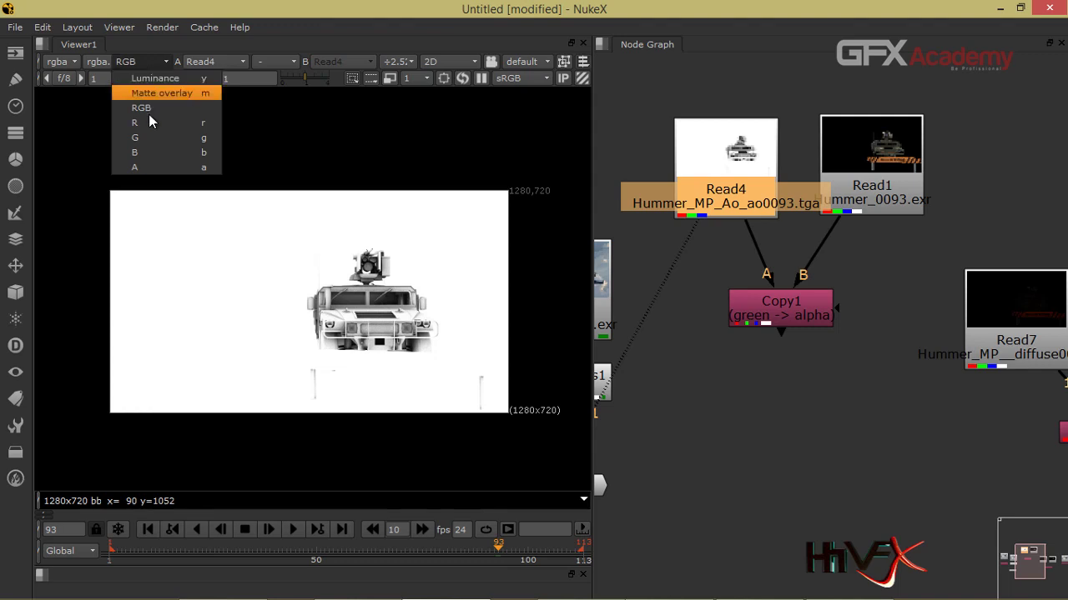
{"action": "left_click", "coordinate": [162, 165]}
{"action": "left_click", "coordinate": [141, 64]}
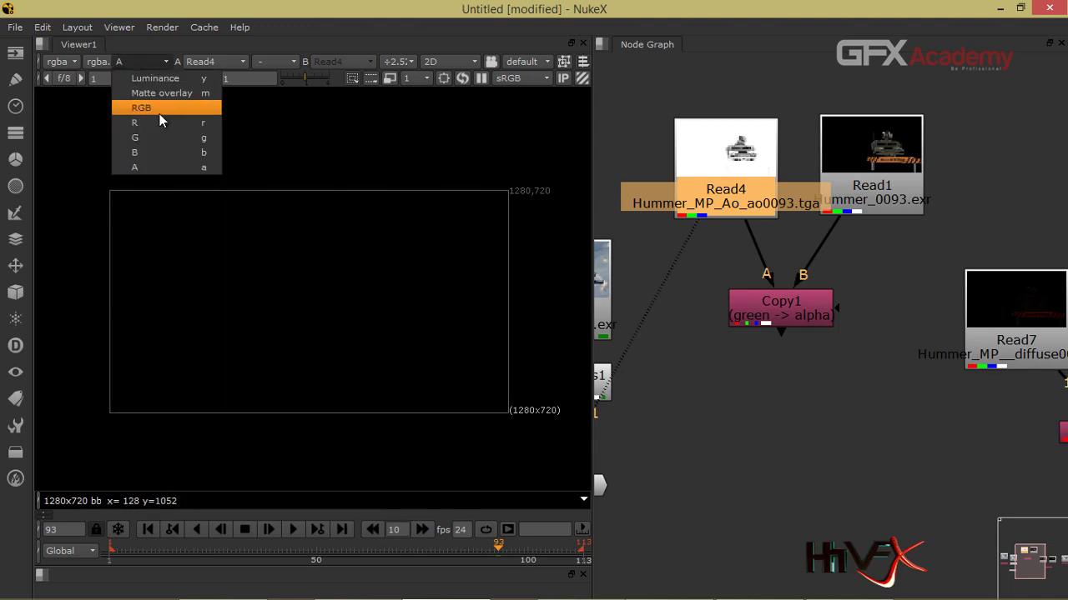
{"action": "left_click", "coordinate": [158, 111]}
Step: Show Read1 in the viewer, view its red, green, blue and alpha channels in turn, and return to RGB
{"action": "left_click", "coordinate": [821, 319]}
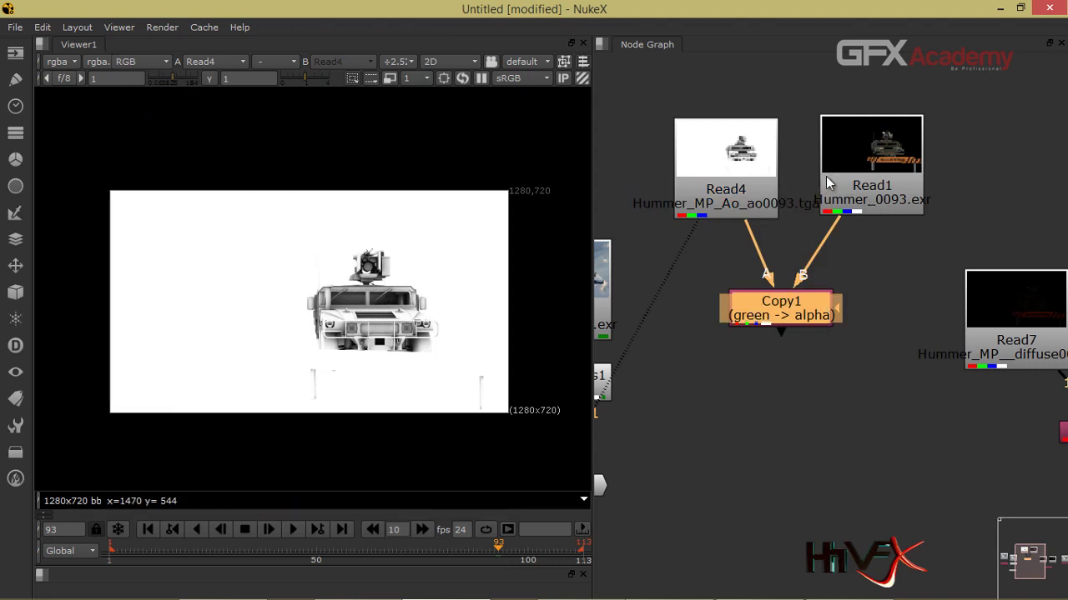
{"action": "left_click", "coordinate": [896, 173]}
{"action": "key", "text": "1"}
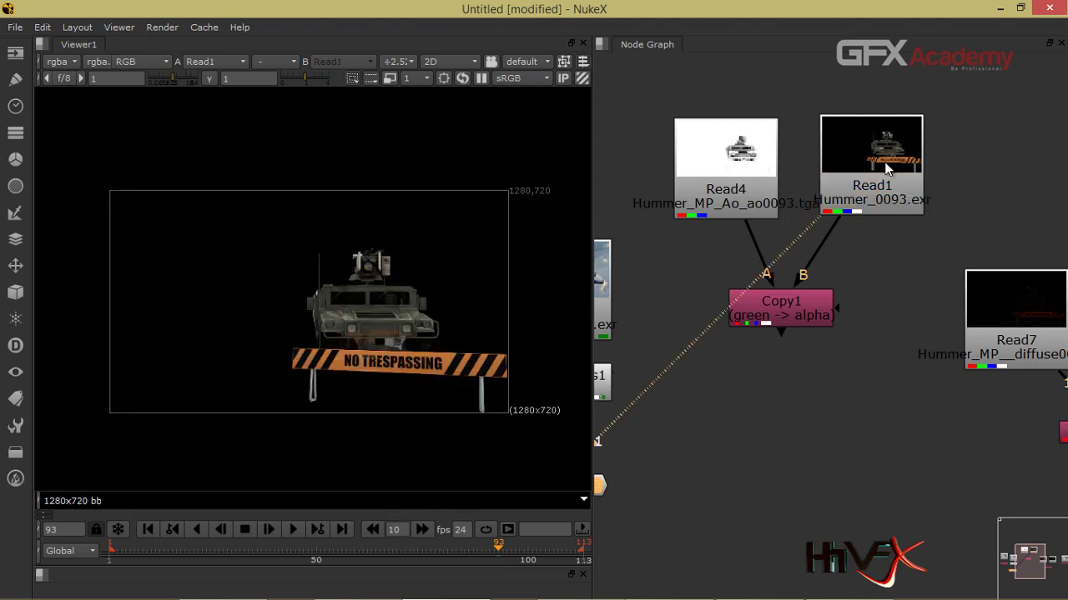
{"action": "left_click", "coordinate": [167, 61]}
{"action": "left_click", "coordinate": [163, 120]}
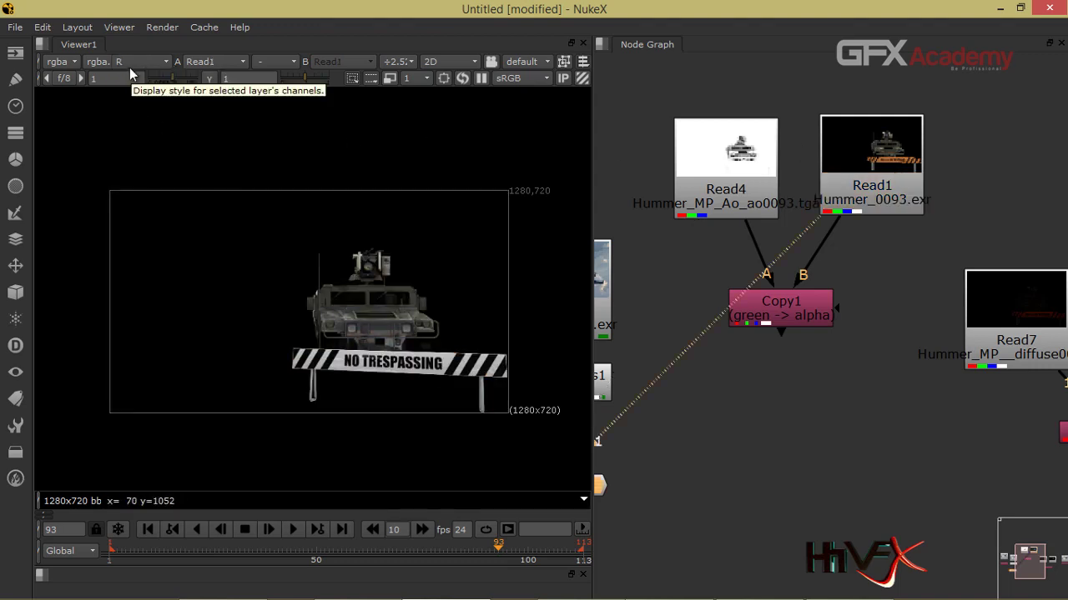
{"action": "key", "text": "g"}
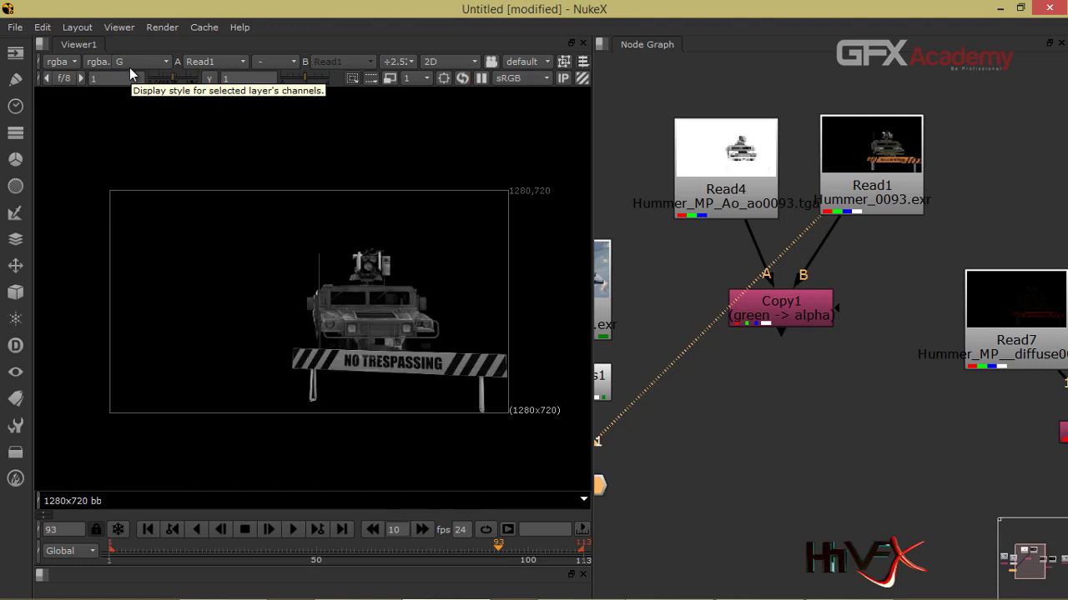
{"action": "key", "text": "b"}
{"action": "key", "text": "a"}
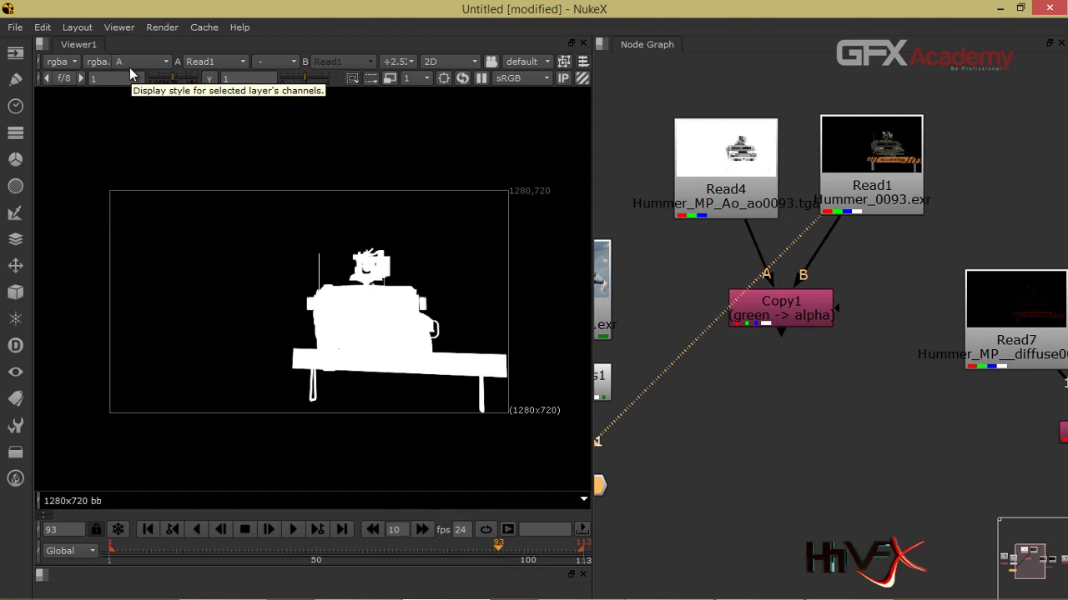
{"action": "key", "text": "a"}
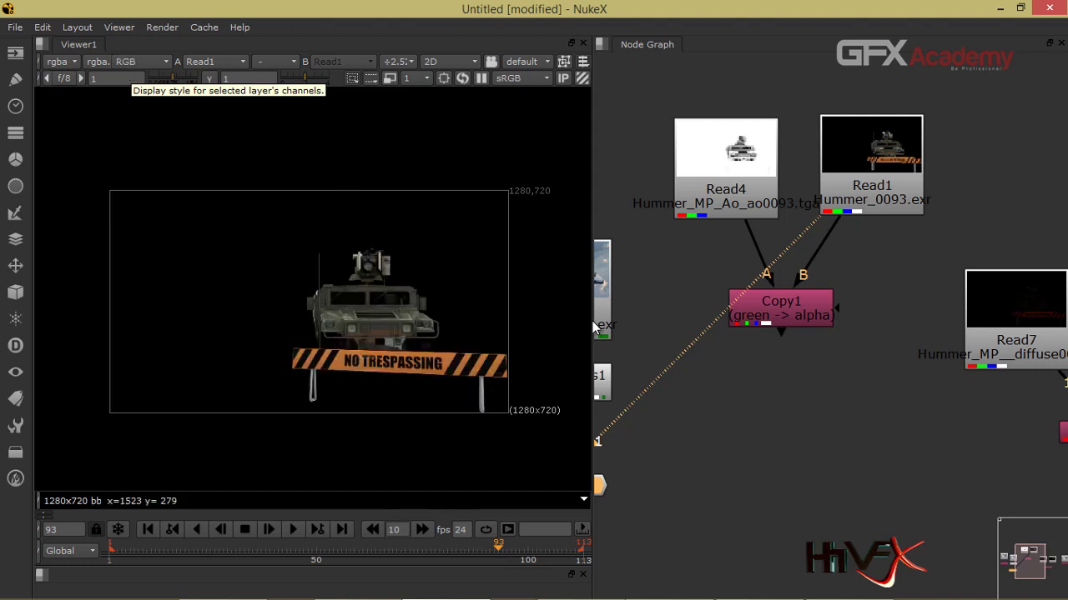
Step: Show Copy1 in the viewer, open its properties and place the window below the node
{"action": "left_click", "coordinate": [763, 315]}
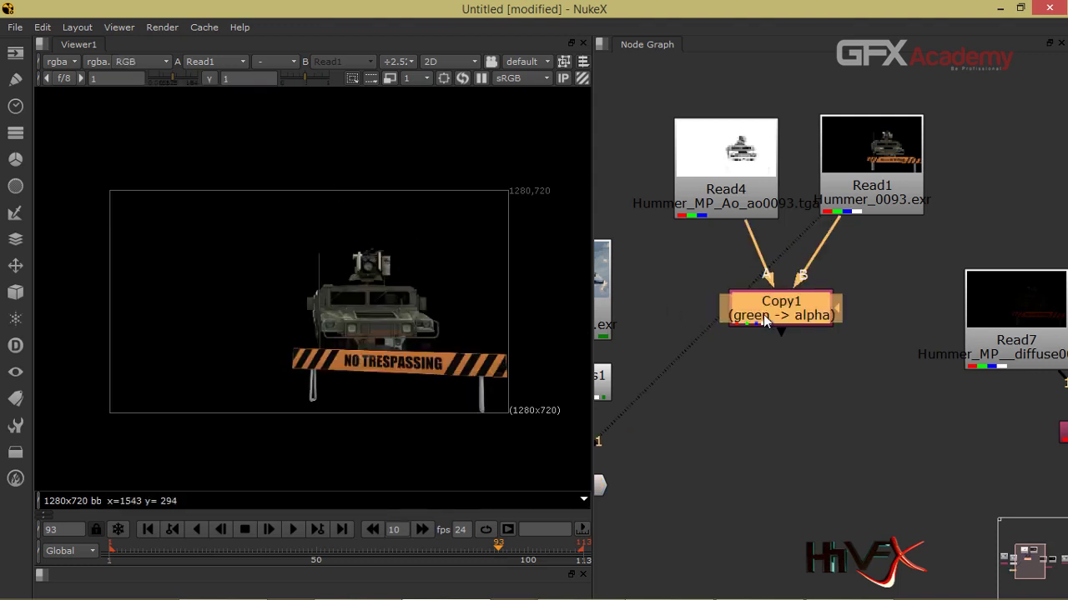
{"action": "key", "text": "1"}
{"action": "double_click", "coordinate": [764, 314]}
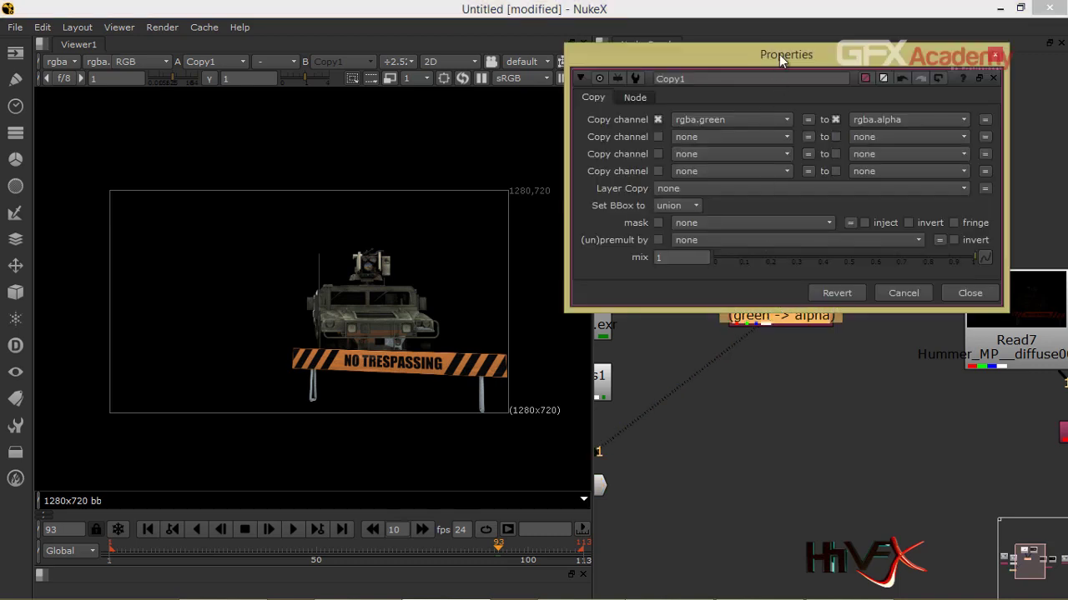
{"action": "left_click_drag", "start_coordinate": [781, 54], "coordinate": [745, 333]}
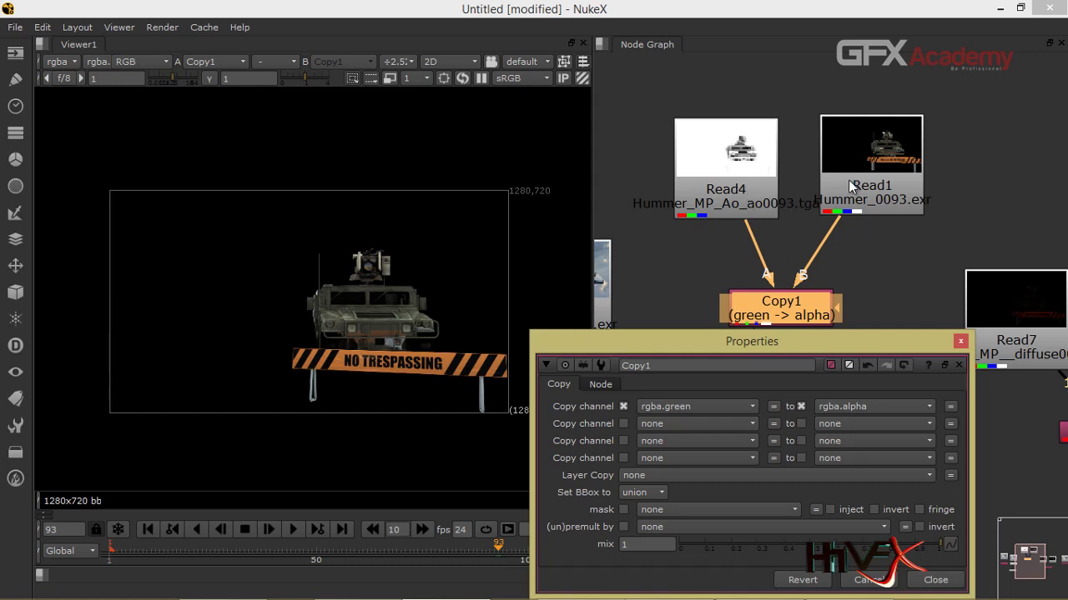
Step: Display Copy1's alpha channel in the viewer and close the node's properties
{"action": "left_click", "coordinate": [851, 187]}
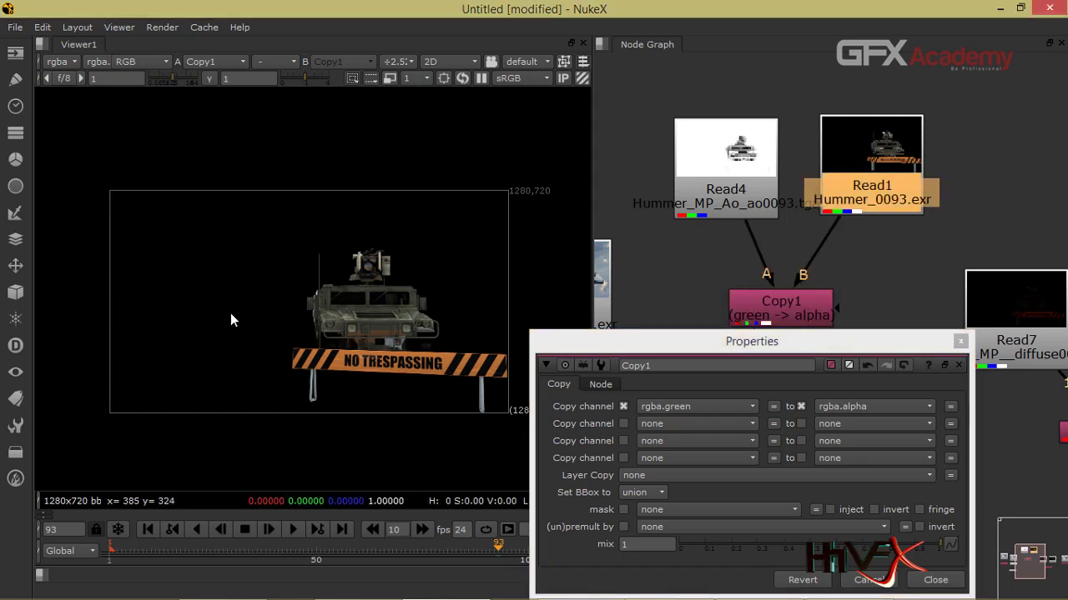
{"action": "key", "text": "a"}
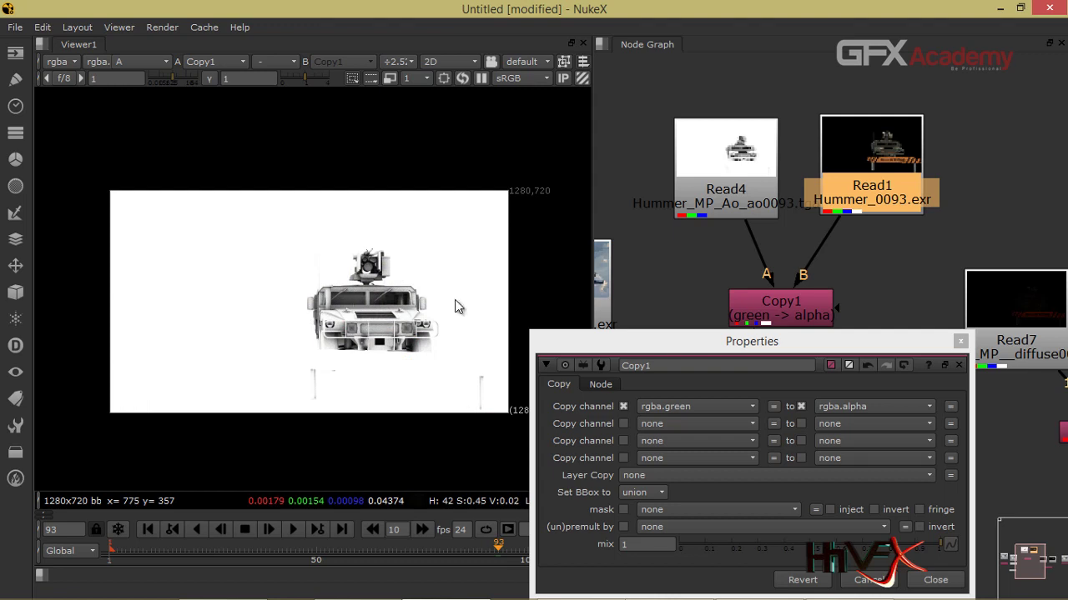
{"action": "left_click_drag", "start_coordinate": [774, 349], "coordinate": [538, 425]}
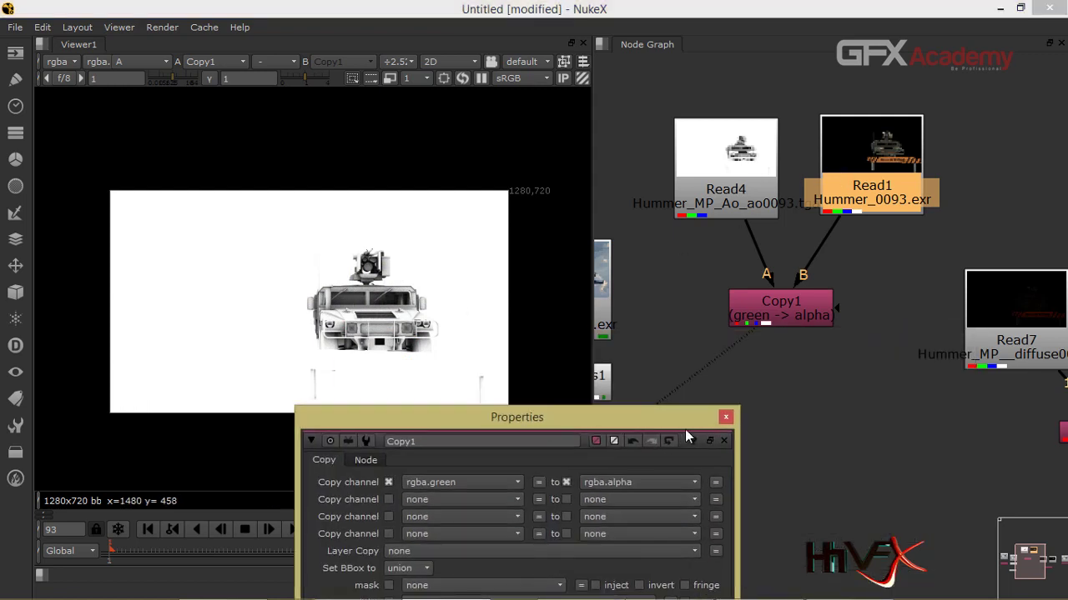
{"action": "left_click", "coordinate": [724, 418]}
Step: Move Copy1 slightly lower, then connect Read1 to viewer input 2 and show Copy1 again on input 1
{"action": "left_click_drag", "start_coordinate": [792, 318], "coordinate": [793, 341]}
{"action": "left_click", "coordinate": [874, 182]}
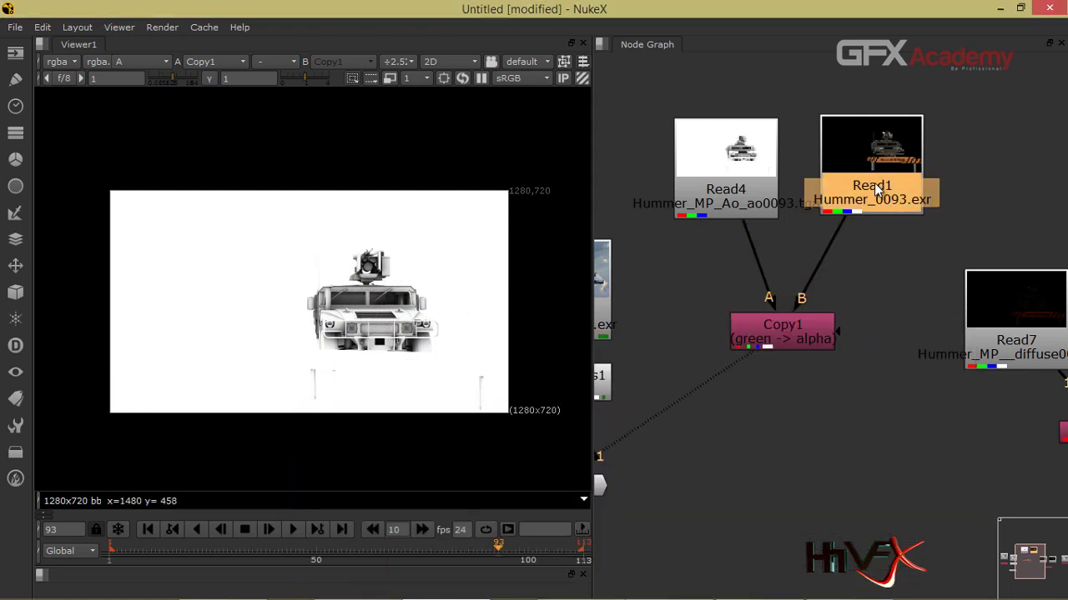
{"action": "key", "text": "2"}
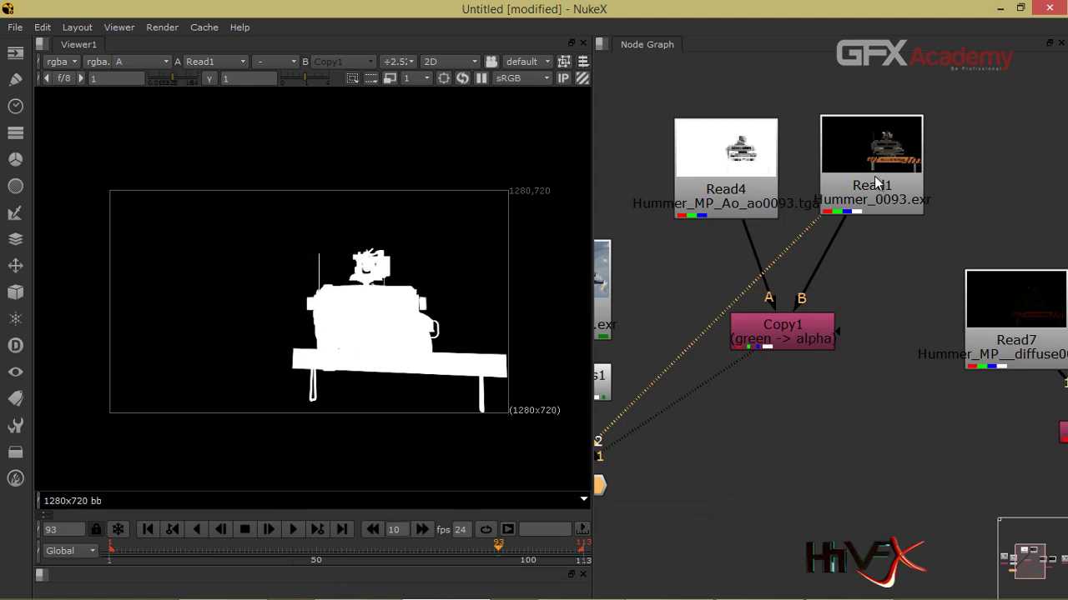
{"action": "left_click", "coordinate": [759, 341]}
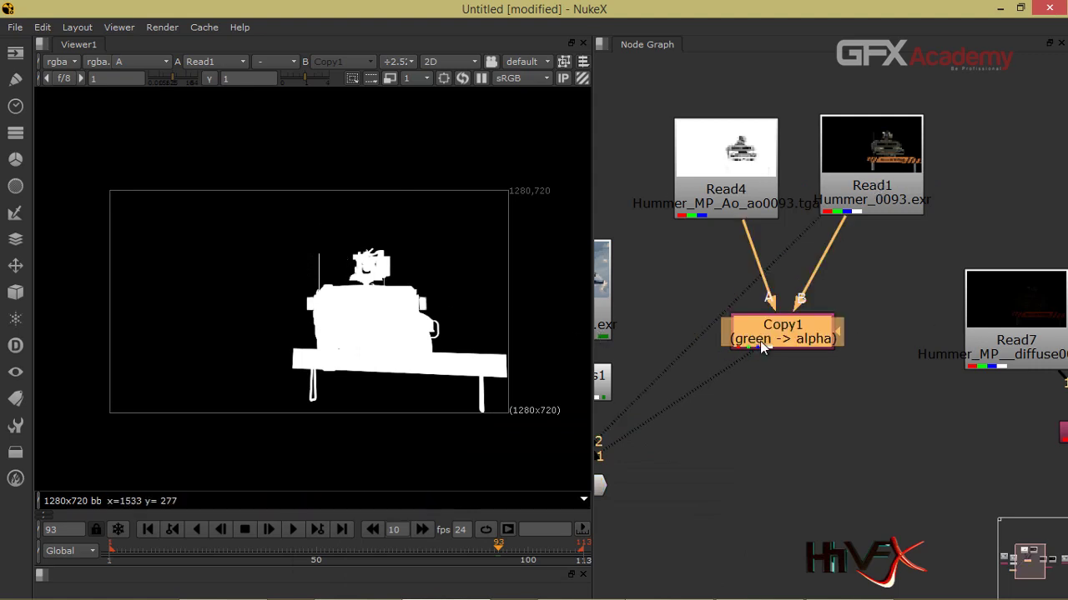
{"action": "key", "text": "1"}
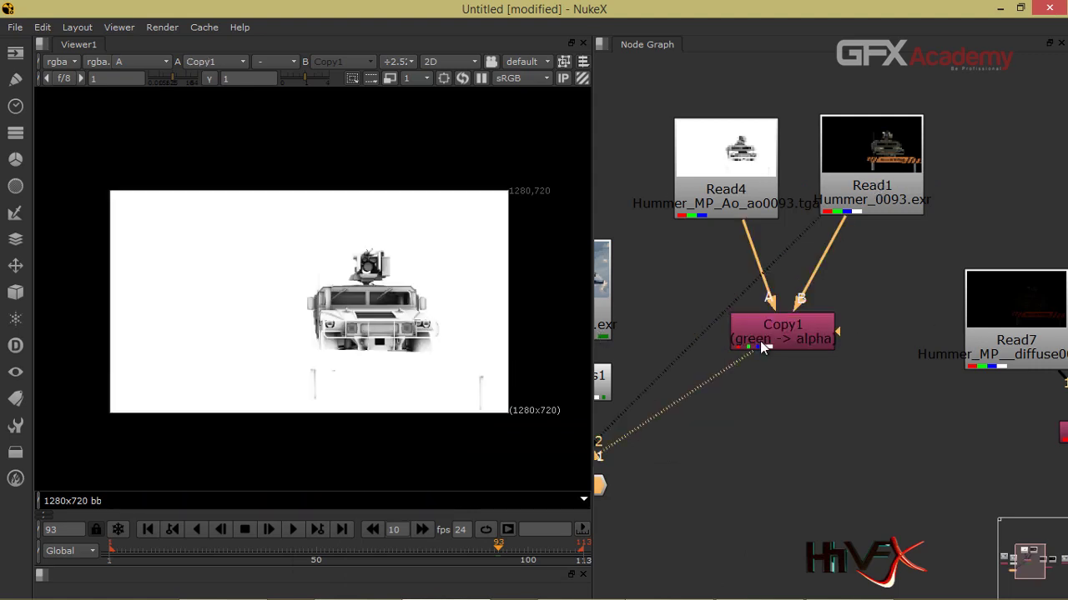
Step: Switch the viewer back and forth between Copy1's alpha channel and RGB, ending on alpha
{"action": "key", "text": "a"}
{"action": "key", "text": "a"}
{"action": "key", "text": "a"}
{"action": "key", "text": "a"}
{"action": "key", "text": "a"}
{"action": "key", "text": "a"}
Step: Compare the alpha channels of Copy1 and Read1 by alternating repeatedly between viewer inputs 1 and 2
{"action": "key", "text": "1"}
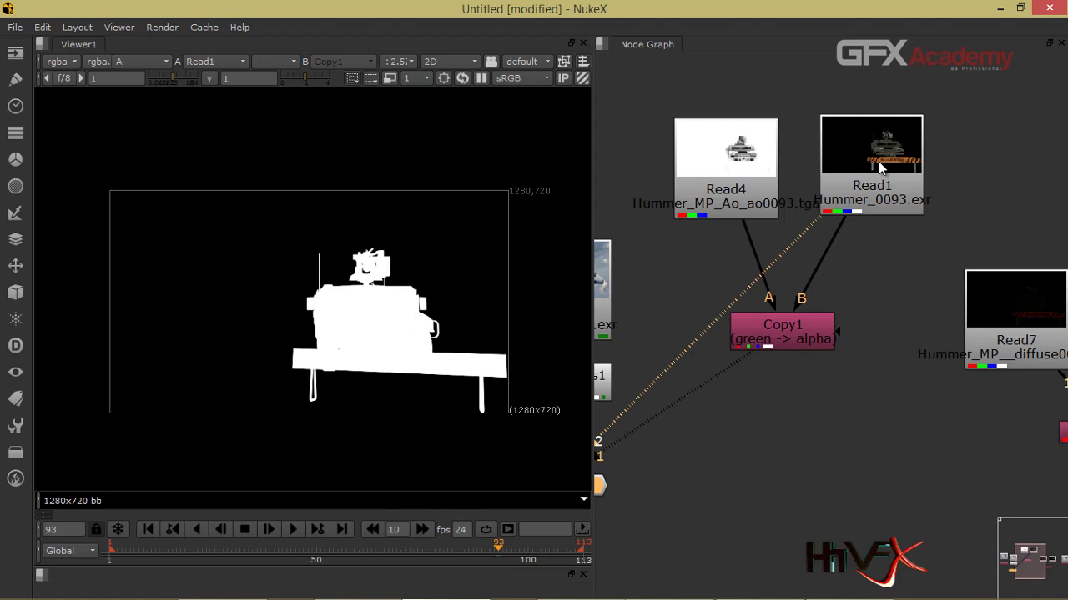
{"action": "key", "text": "2"}
{"action": "key", "text": "1"}
{"action": "key", "text": "2"}
{"action": "key", "text": "1"}
{"action": "key", "text": "2"}
{"action": "key", "text": "1"}
{"action": "key", "text": "2"}
{"action": "key", "text": "1"}
{"action": "key", "text": "2"}
Step: Open Copy1's properties and position the window below Read4 and Read1 to examine the green-to-alpha copy settings
{"action": "double_click", "coordinate": [805, 332]}
{"action": "left_click_drag", "start_coordinate": [633, 424], "coordinate": [994, 353]}
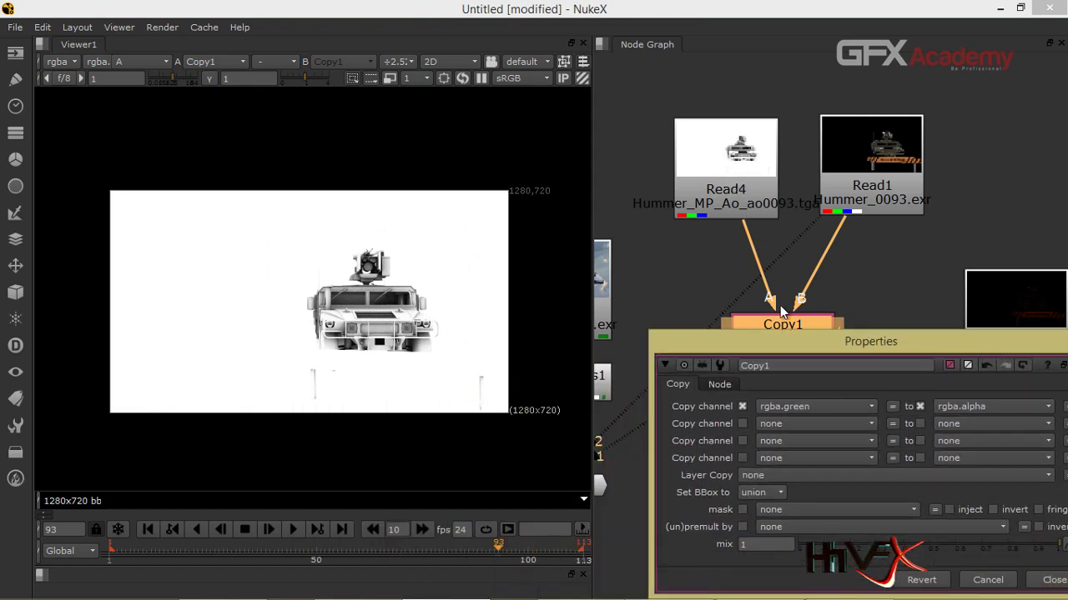
{"action": "scroll", "coordinate": [782, 306], "scroll_direction": "up", "scroll_amount": 3}
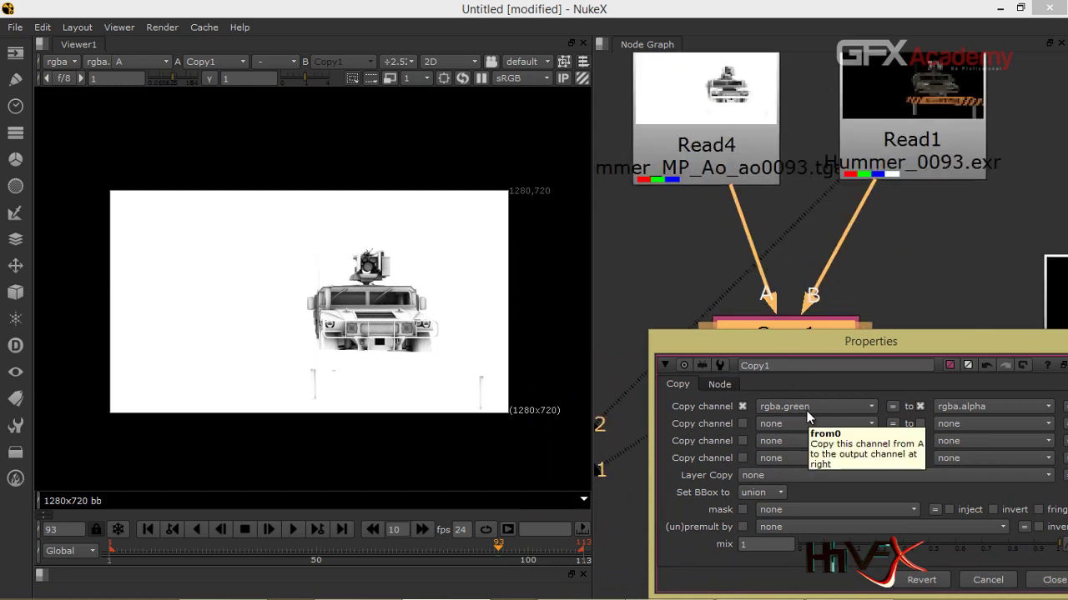
{"action": "left_click_drag", "start_coordinate": [938, 334], "coordinate": [783, 315]}
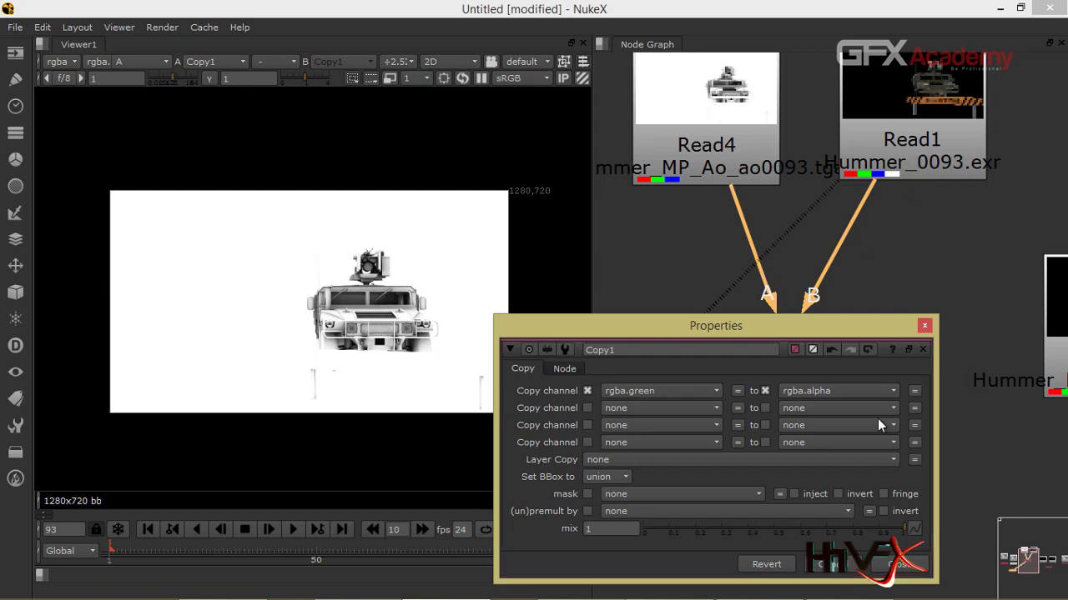
Step: Close Copy1's properties, compare its alpha with Read1's across both viewer inputs, and return Copy1 to RGB
{"action": "left_click", "coordinate": [898, 565]}
{"action": "key", "text": "2"}
{"action": "key", "text": "1"}
{"action": "key", "text": "2"}
{"action": "key", "text": "1"}
{"action": "key", "text": "2"}
{"action": "key", "text": "1"}
{"action": "key", "text": "a"}
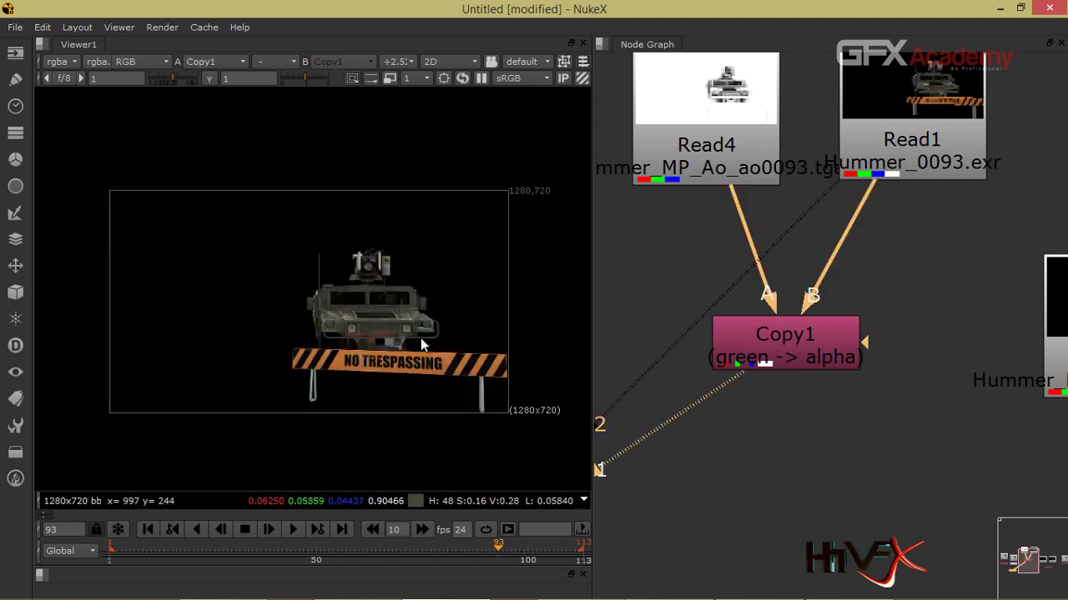
Step: Disable and re-enable Copy1 repeatedly to compare the image with and without it, leaving the node enabled
{"action": "left_click", "coordinate": [786, 355]}
{"action": "key", "text": "d"}
{"action": "key", "text": "d"}
{"action": "key", "text": "d"}
{"action": "key", "text": "d"}
{"action": "key", "text": "d"}
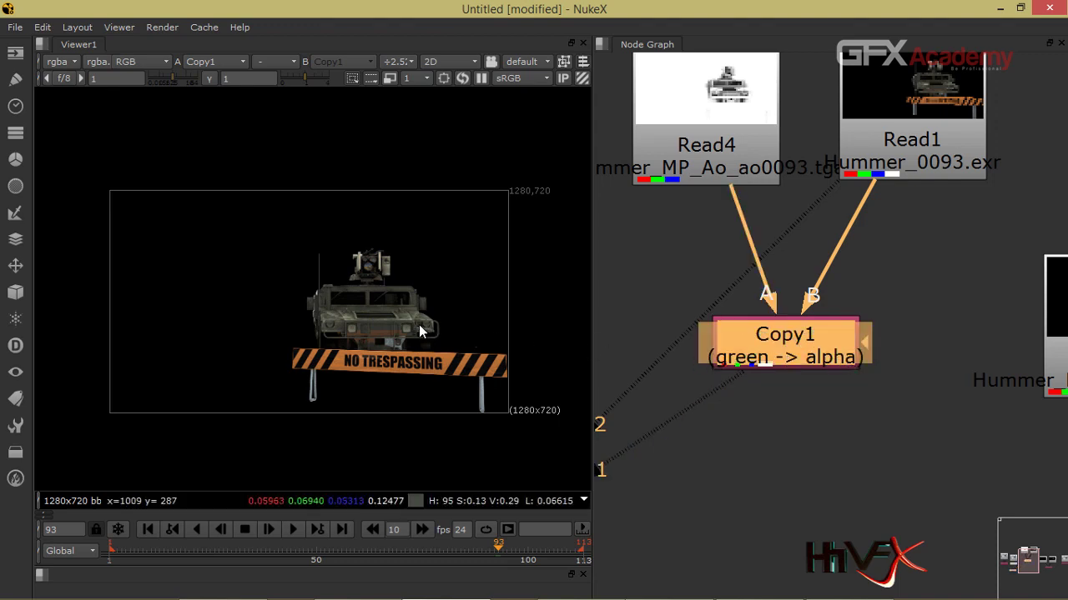
{"action": "key", "text": "d"}
{"action": "key", "text": "d"}
{"action": "key", "text": "d"}
{"action": "key", "text": "d"}
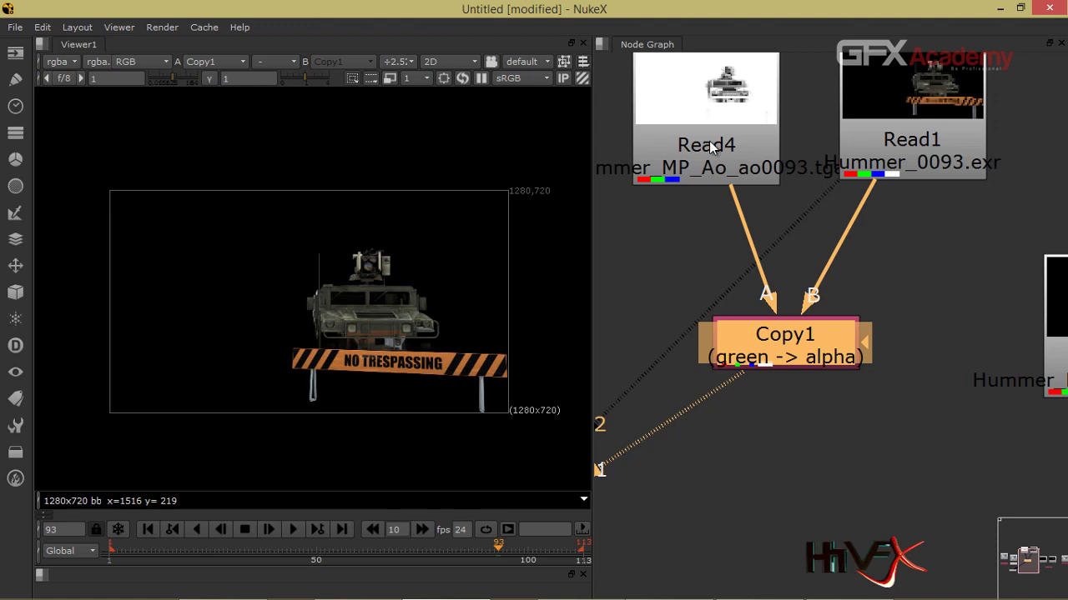
{"action": "left_click", "coordinate": [146, 57]}
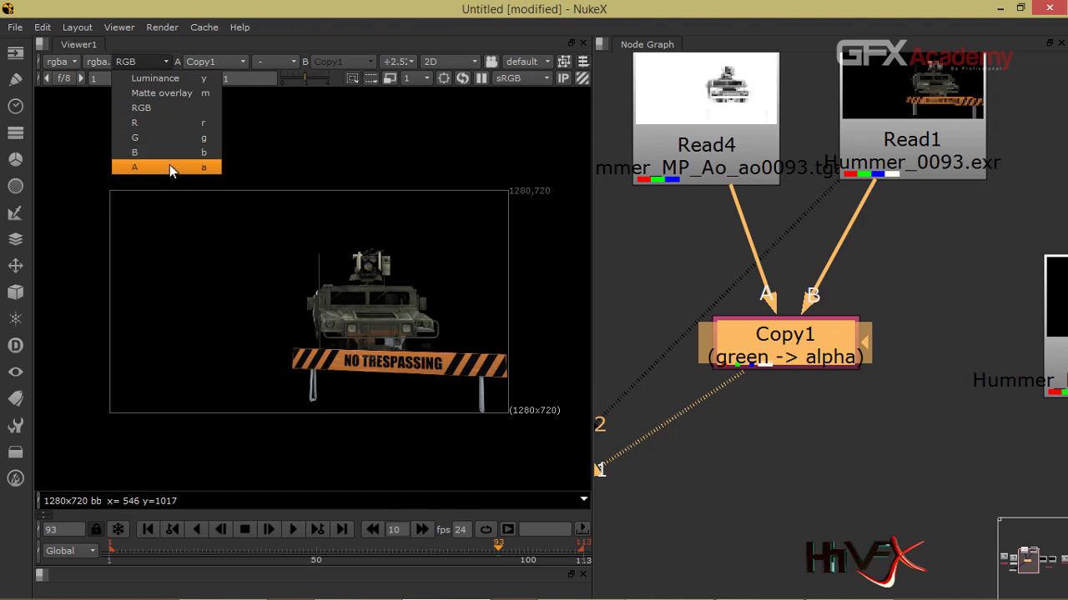
{"action": "left_click", "coordinate": [885, 272]}
Step: Open ShuffleCopy1's properties and move the window clear of the Read7 and Read3 nodes
{"action": "left_click_drag", "start_coordinate": [953, 271], "coordinate": [698, 210]}
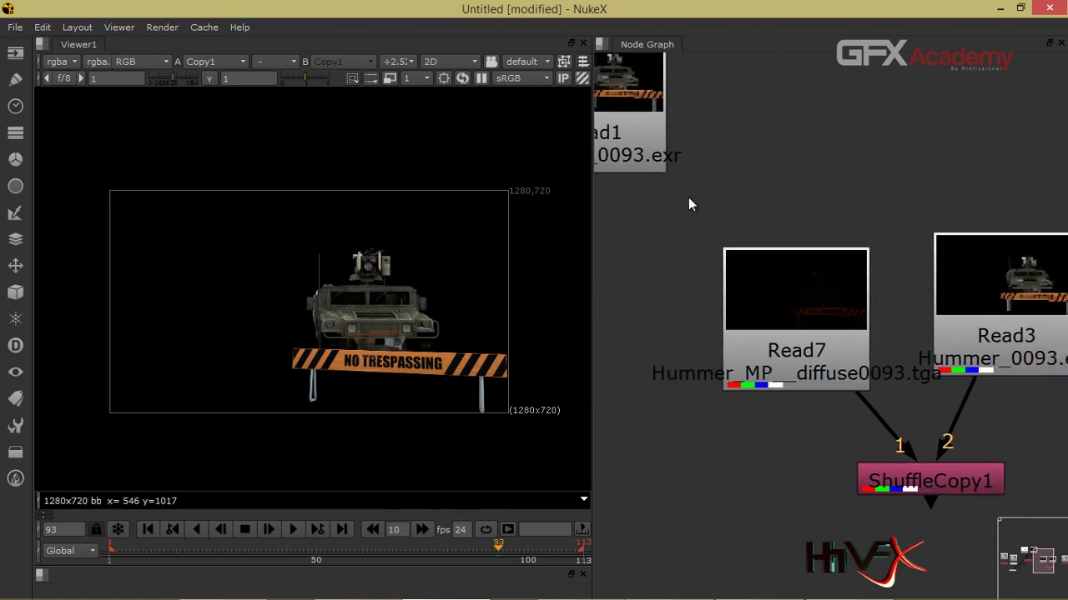
{"action": "left_click_drag", "start_coordinate": [720, 293], "coordinate": [639, 210]}
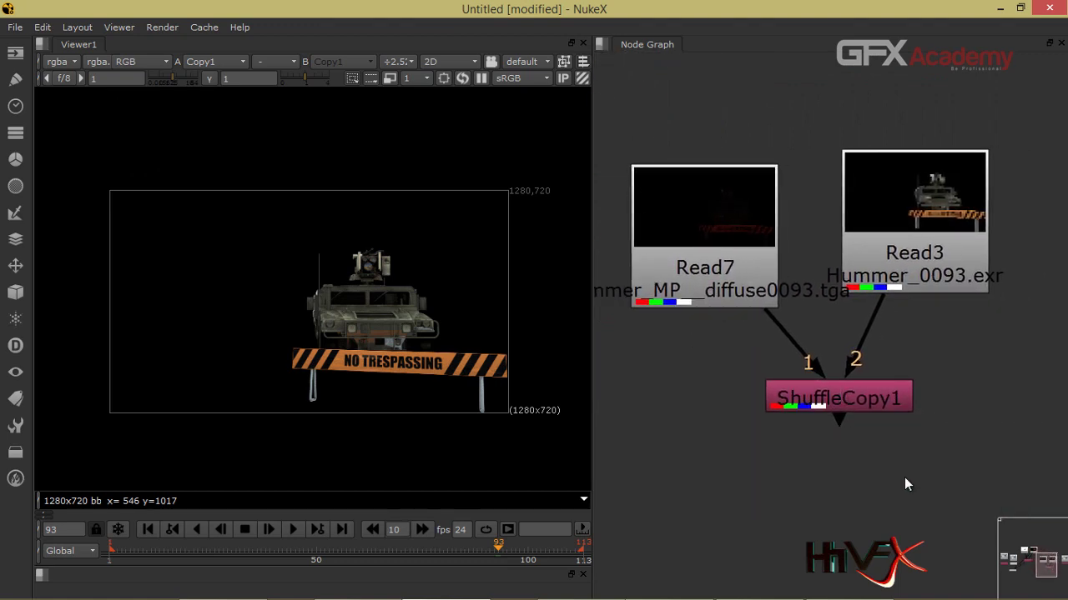
{"action": "left_click", "coordinate": [885, 257]}
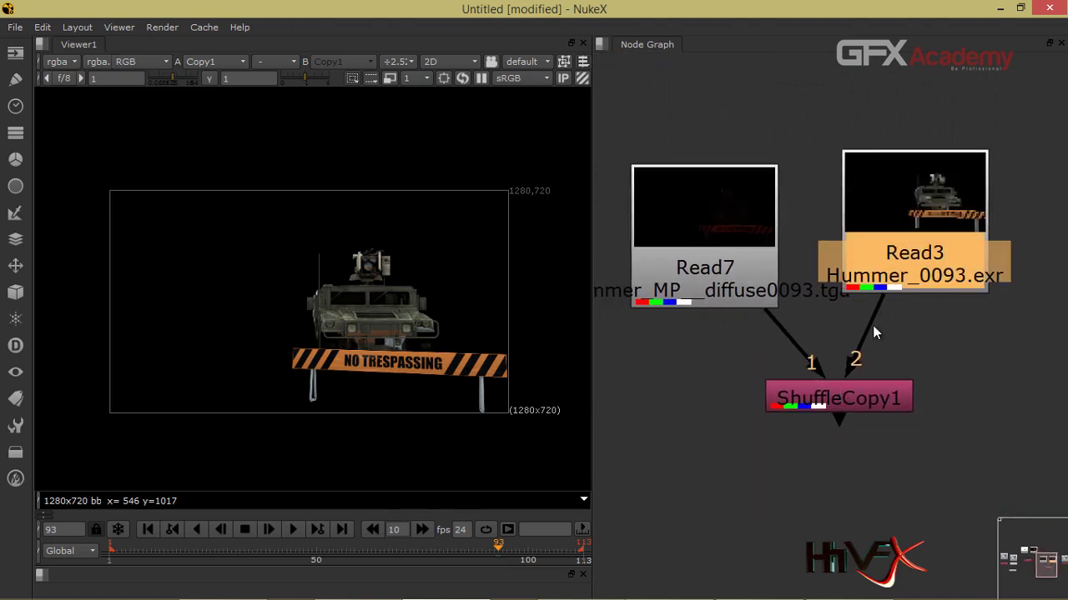
{"action": "left_click", "coordinate": [865, 400]}
{"action": "double_click", "coordinate": [865, 401]}
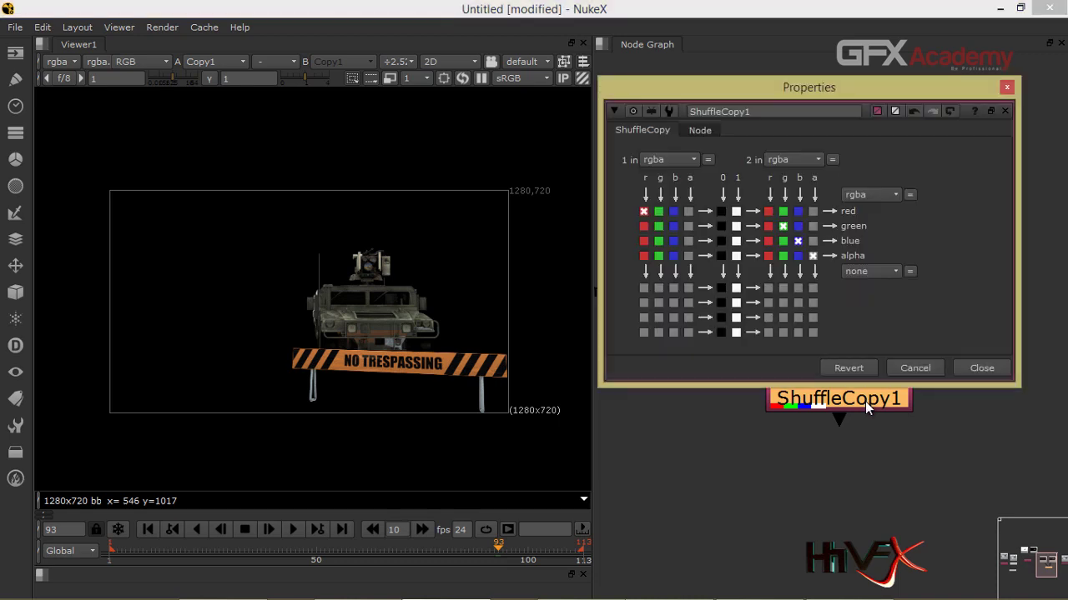
{"action": "left_click_drag", "start_coordinate": [824, 107], "coordinate": [582, 131]}
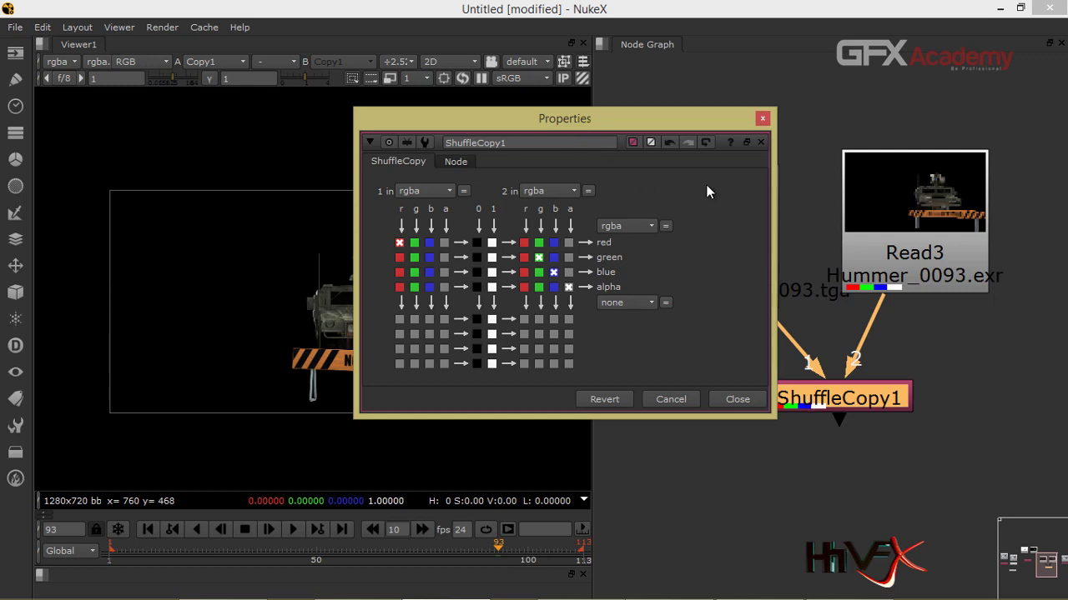
{"action": "left_click_drag", "start_coordinate": [729, 123], "coordinate": [460, 135]}
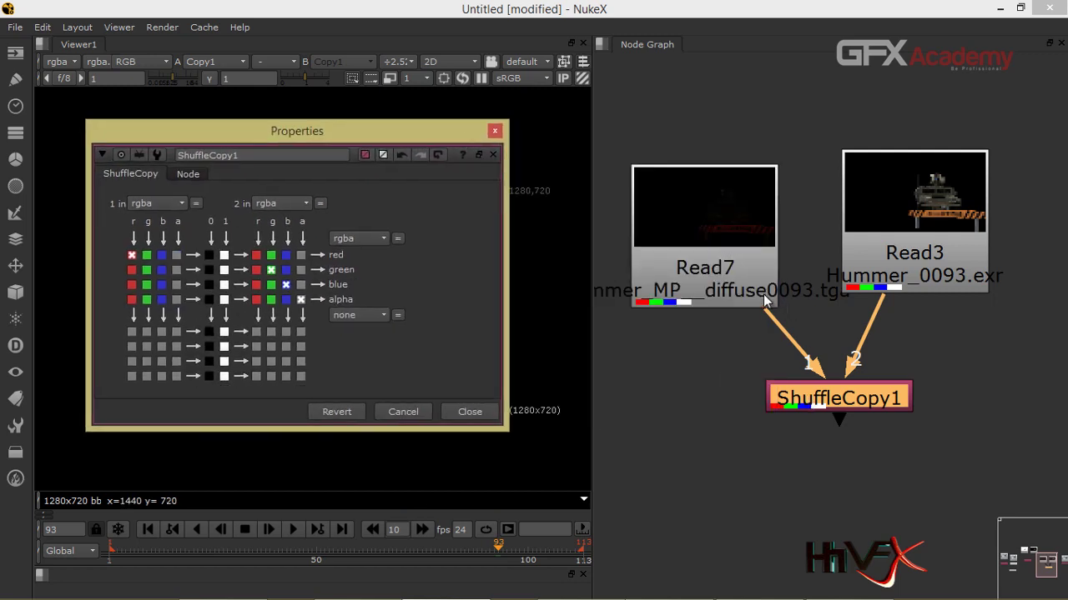
Step: Close ShuffleCopy1's properties, view Read7's red, green, blue and alpha channels, and return to RGB
{"action": "left_click", "coordinate": [494, 130]}
{"action": "left_click", "coordinate": [700, 238]}
{"action": "key", "text": "1"}
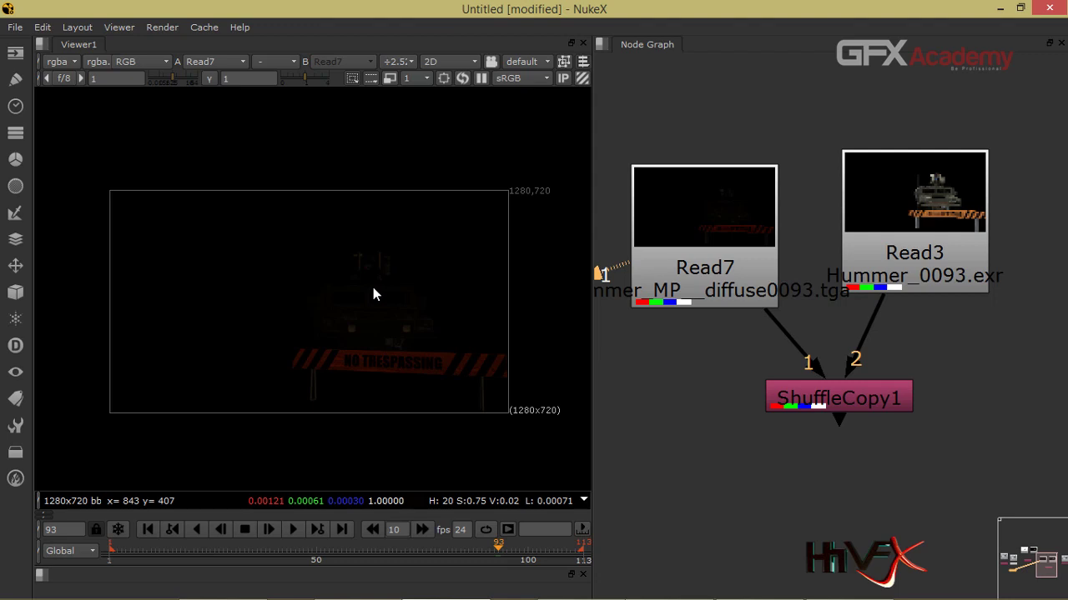
{"action": "key", "text": "r"}
{"action": "key", "text": "g"}
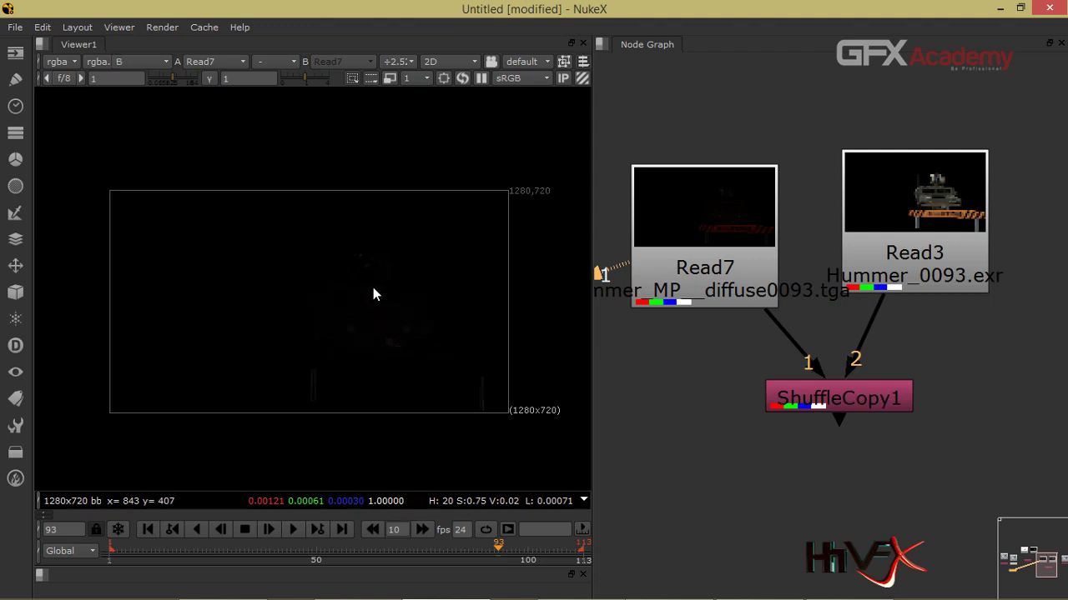
{"action": "key", "text": "a"}
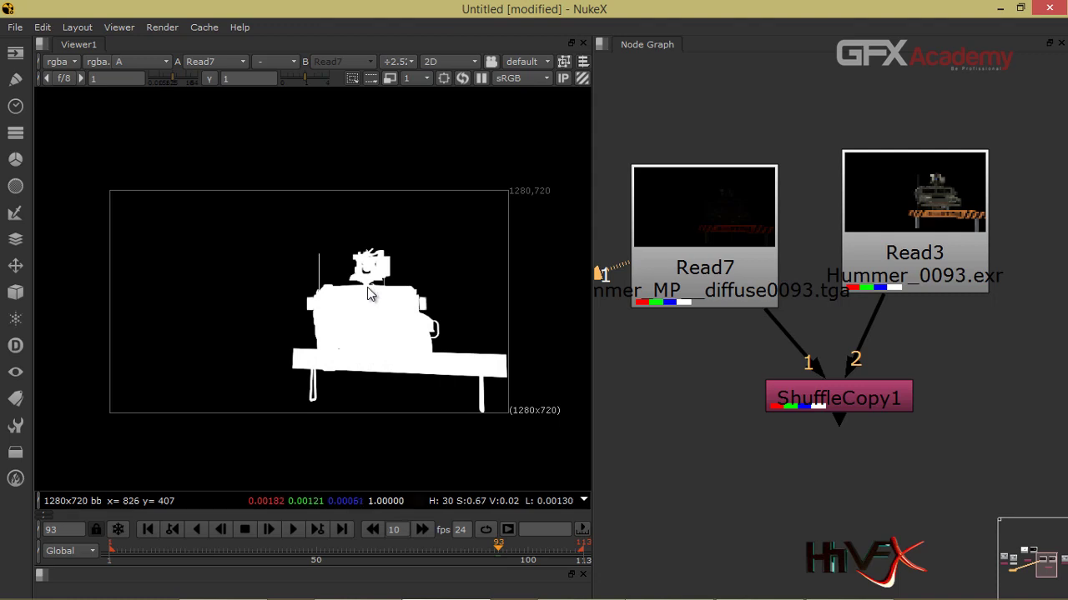
{"action": "key", "text": "a"}
Step: Show Read3 in the viewer, view its red, green, blue and alpha channels in turn, and return to RGB
{"action": "left_click", "coordinate": [923, 225]}
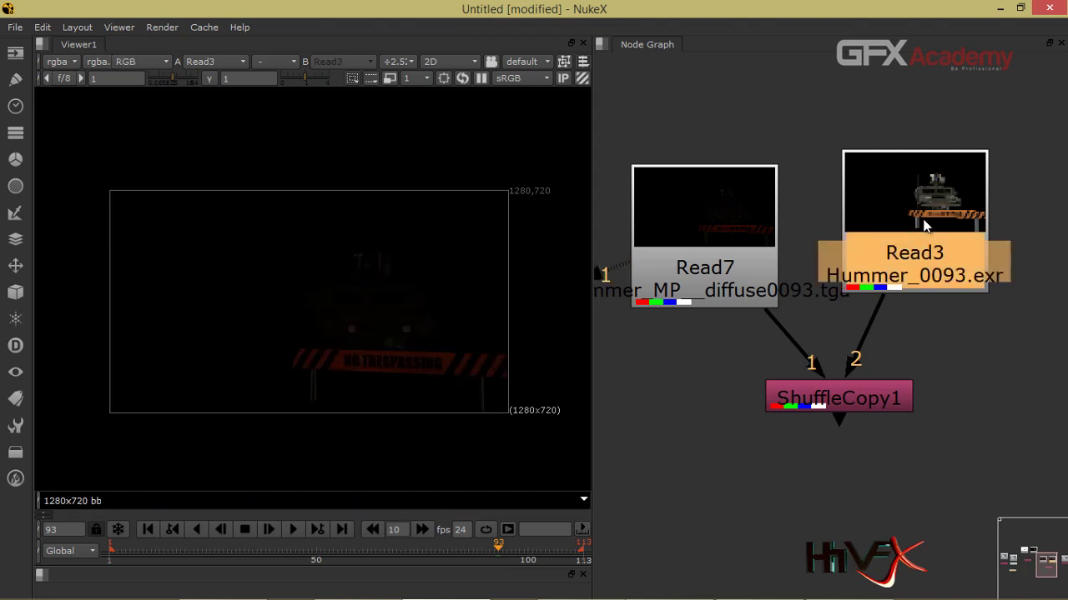
{"action": "key", "text": "1"}
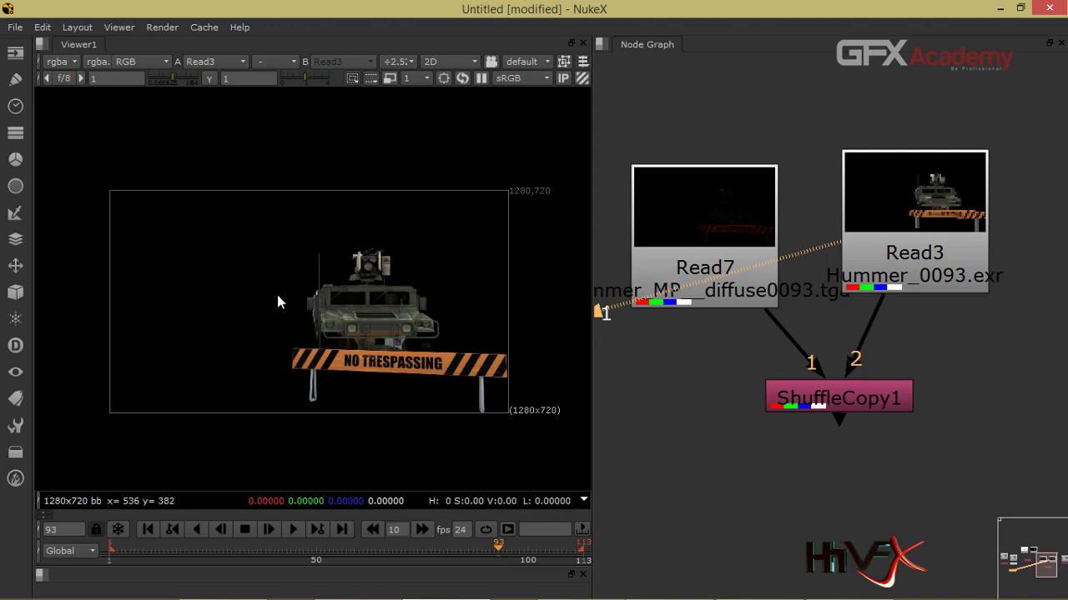
{"action": "key", "text": "r"}
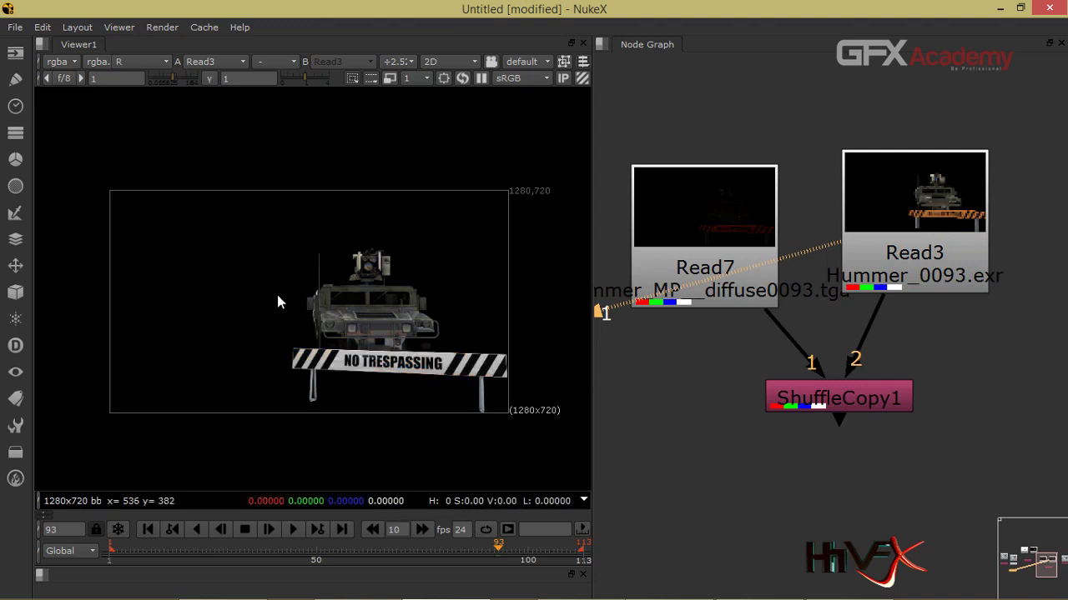
{"action": "key", "text": "g"}
{"action": "key", "text": "b"}
{"action": "key", "text": "a"}
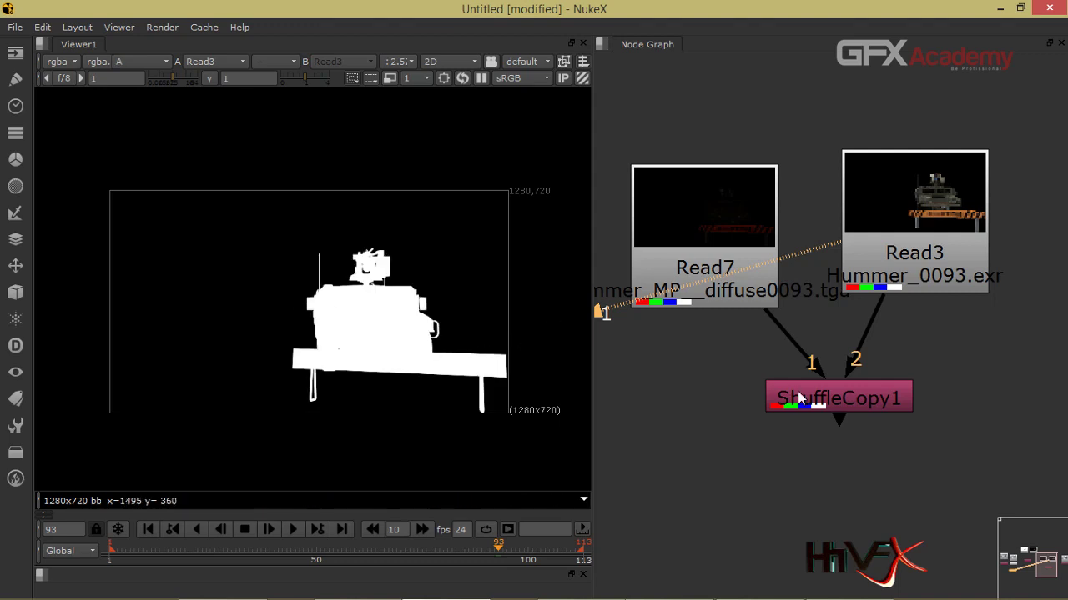
{"action": "left_click", "coordinate": [897, 252]}
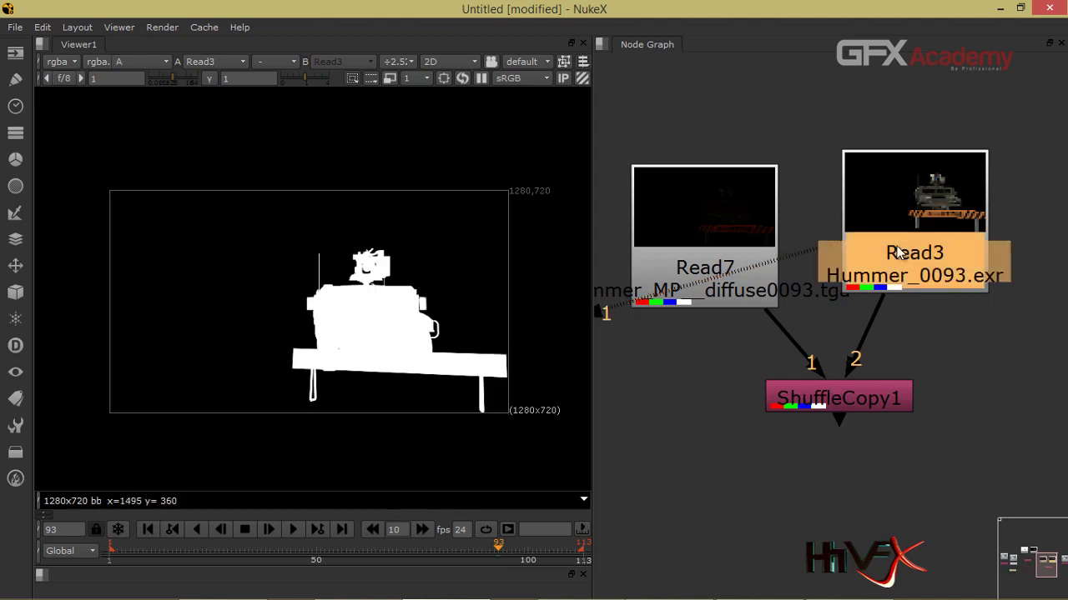
{"action": "key", "text": "a"}
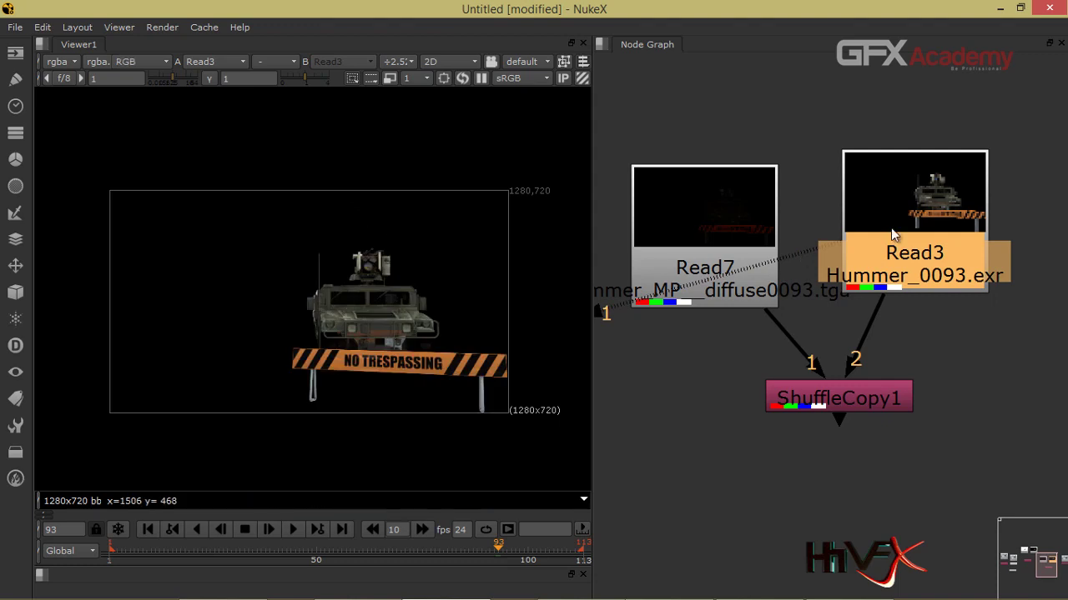
Step: Compare the RGB images of Read7 and Read3 by showing each in the viewer, ending on Read3
{"action": "left_click", "coordinate": [738, 258]}
{"action": "key", "text": "1"}
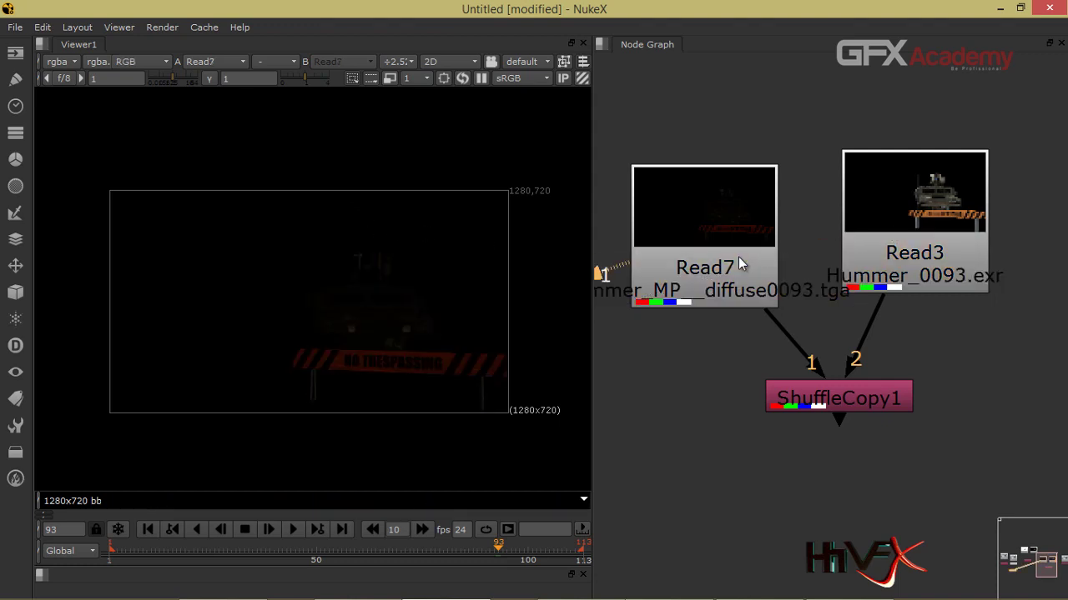
{"action": "left_click", "coordinate": [864, 232]}
{"action": "key", "text": "1"}
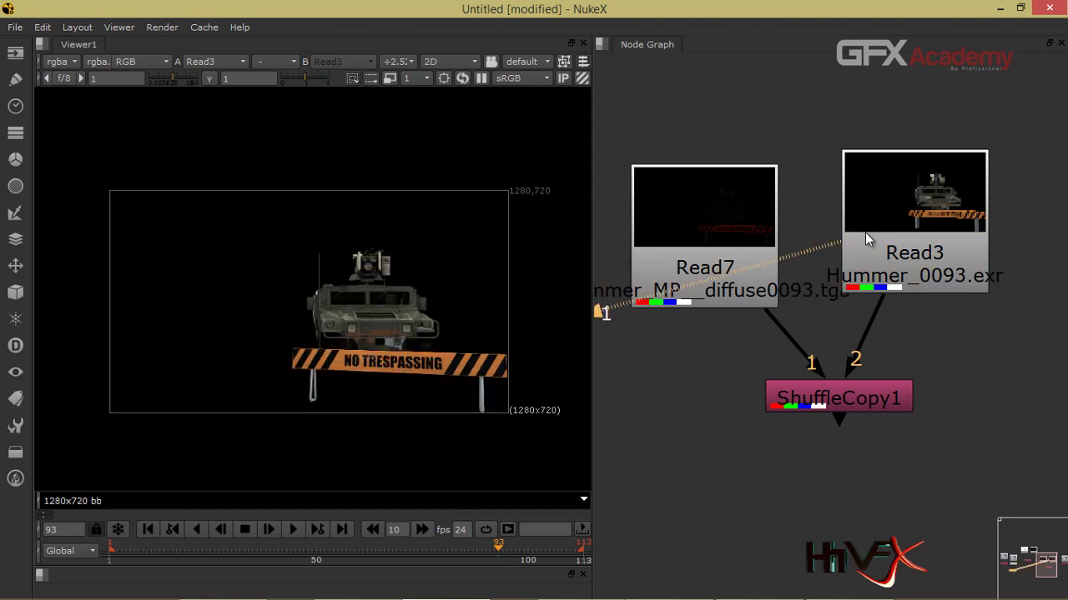
Step: Open ShuffleCopy1's properties, show the node in the viewer and place the window below Read7 and Read3
{"action": "double_click", "coordinate": [857, 400]}
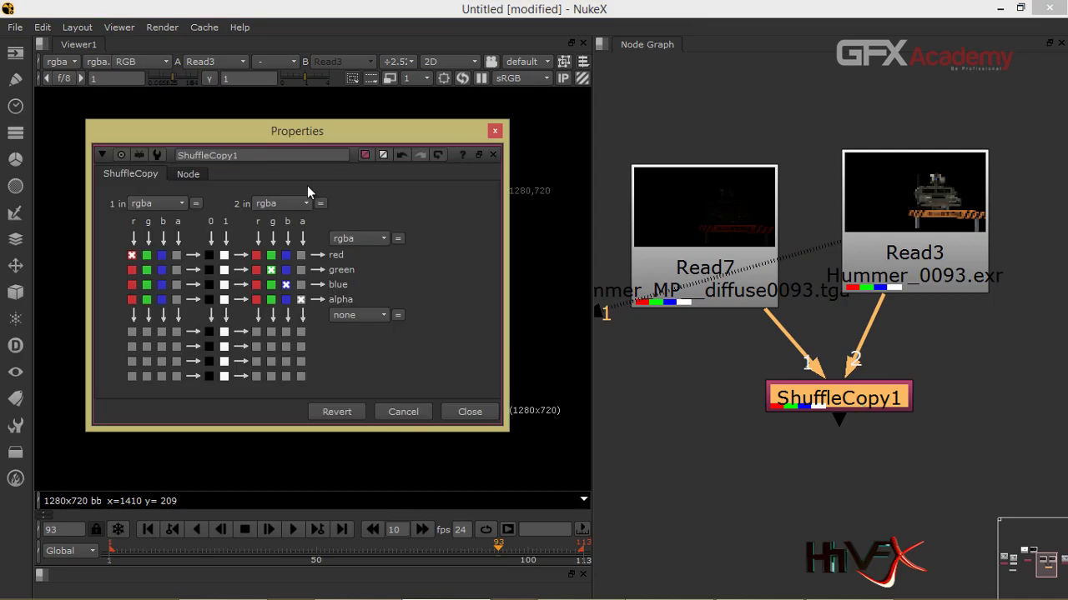
{"action": "left_click_drag", "start_coordinate": [424, 135], "coordinate": [863, 116]}
{"action": "key", "text": "1"}
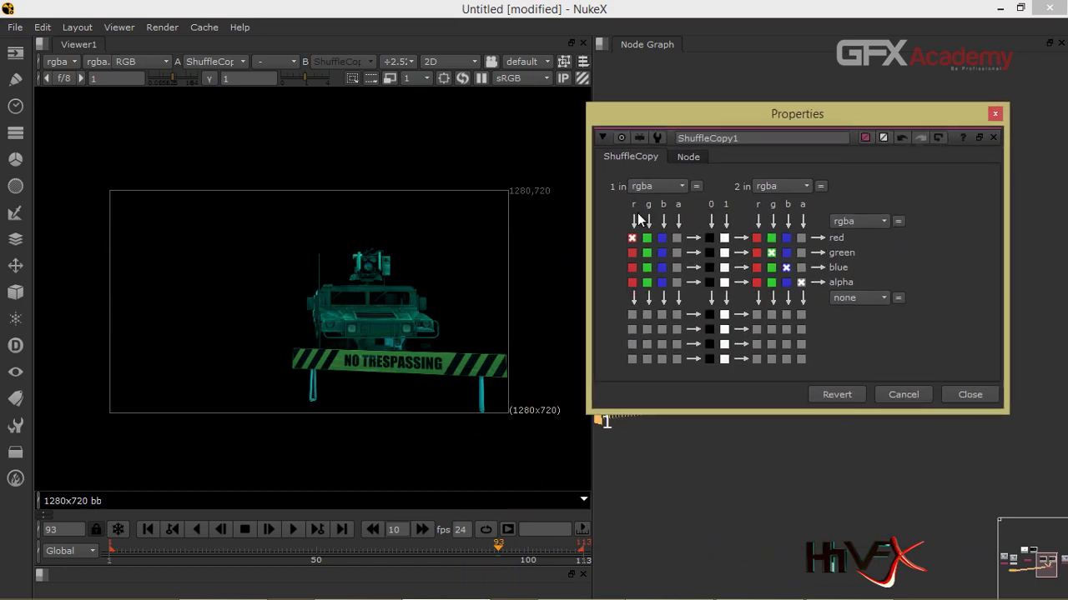
{"action": "left_click_drag", "start_coordinate": [702, 124], "coordinate": [727, 334]}
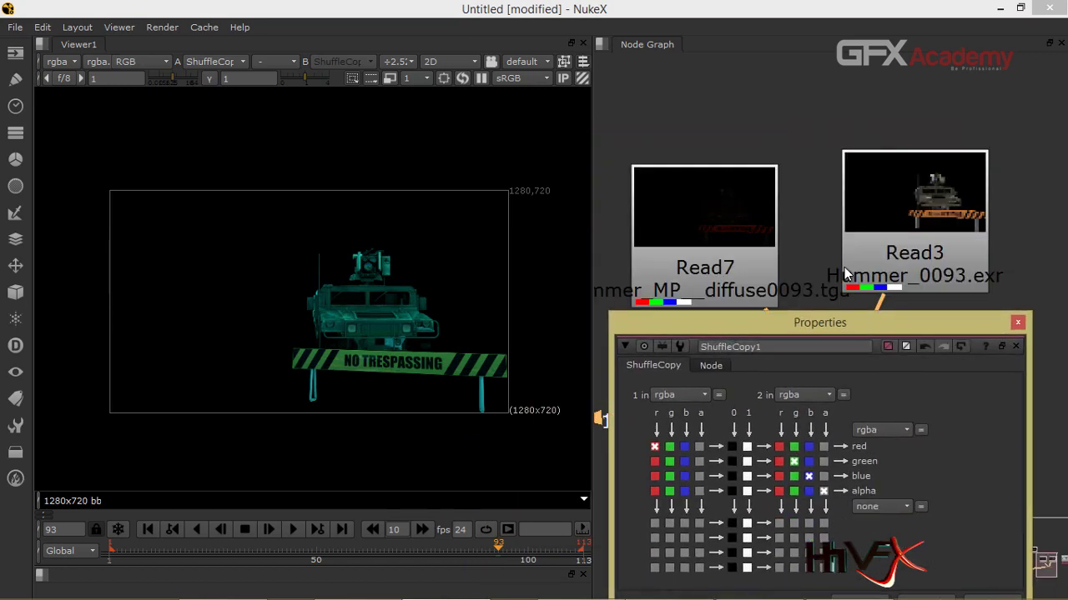
Step: Arrange Read7 and Read3 higher in the node graph with ShuffleCopy1 beneath them, keeping its properties window clear of the nodes
{"action": "left_click_drag", "start_coordinate": [721, 231], "coordinate": [726, 197]}
{"action": "left_click_drag", "start_coordinate": [884, 259], "coordinate": [892, 203]}
{"action": "left_click_drag", "start_coordinate": [879, 322], "coordinate": [841, 314]}
{"action": "left_click_drag", "start_coordinate": [750, 235], "coordinate": [752, 168]}
{"action": "left_click_drag", "start_coordinate": [917, 200], "coordinate": [935, 181]}
{"action": "left_click_drag", "start_coordinate": [889, 431], "coordinate": [683, 241]}
{"action": "left_click_drag", "start_coordinate": [851, 314], "coordinate": [974, 305]}
{"action": "left_click_drag", "start_coordinate": [765, 247], "coordinate": [780, 250]}
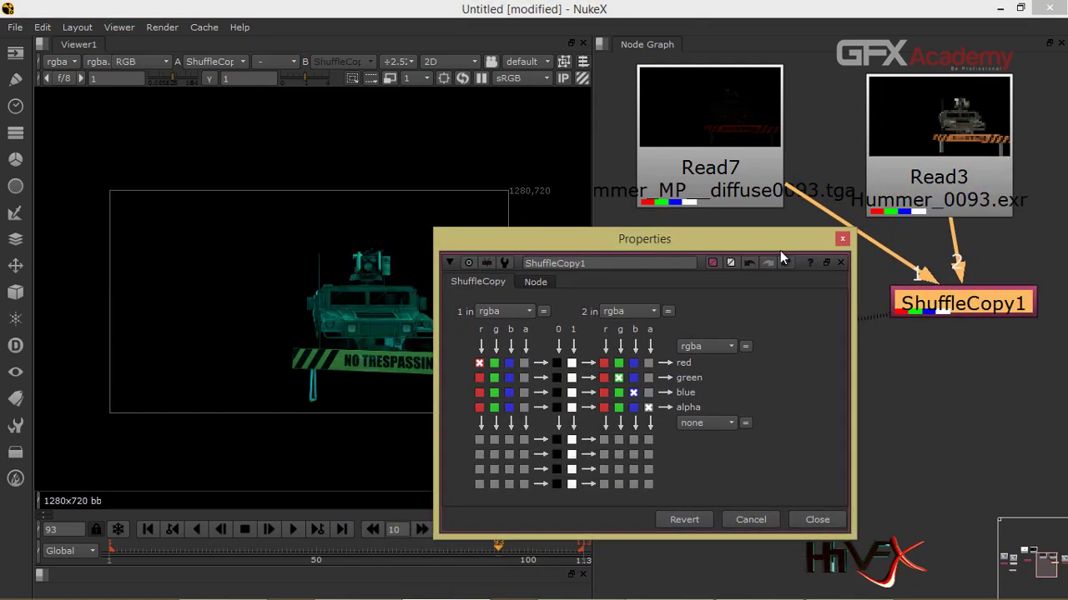
Step: Take ShuffleCopy1's green output from input 1, then source both red and green from input 2's matching channels
{"action": "left_click", "coordinate": [493, 378]}
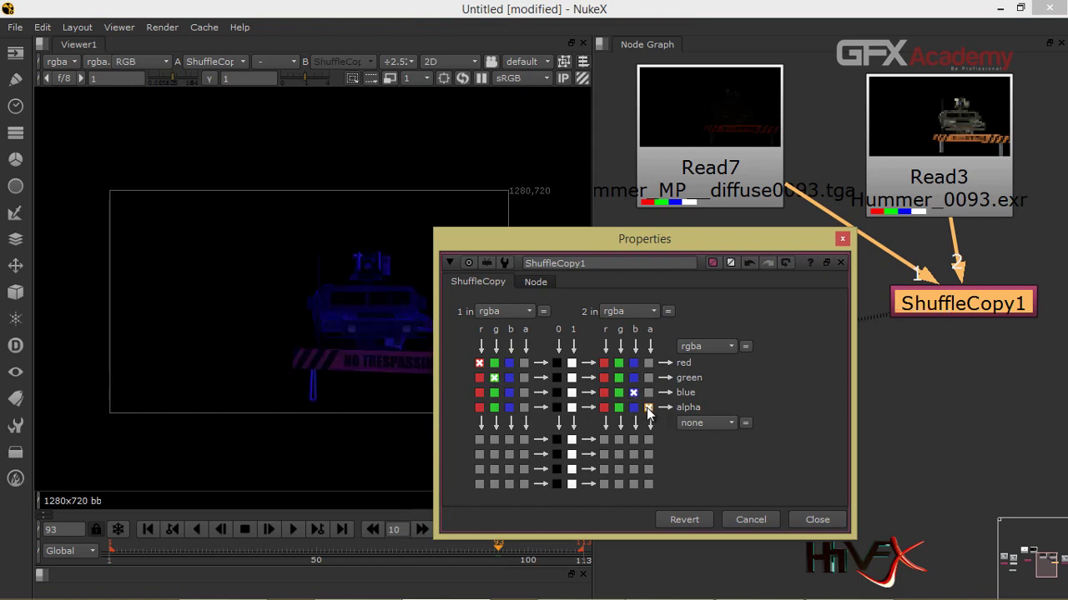
{"action": "left_click_drag", "start_coordinate": [573, 248], "coordinate": [614, 222]}
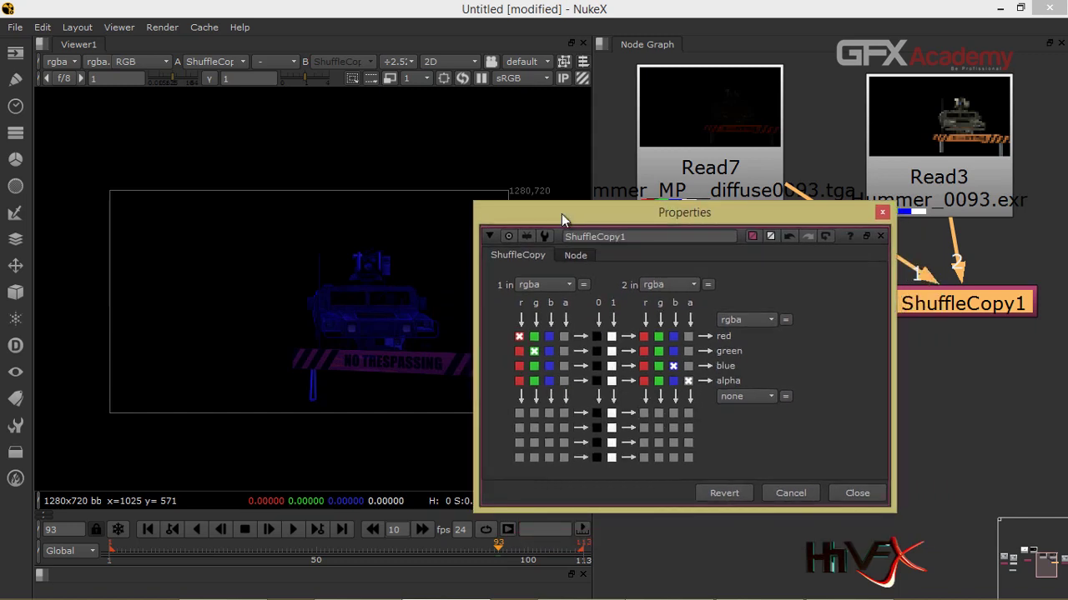
{"action": "left_click", "coordinate": [643, 336]}
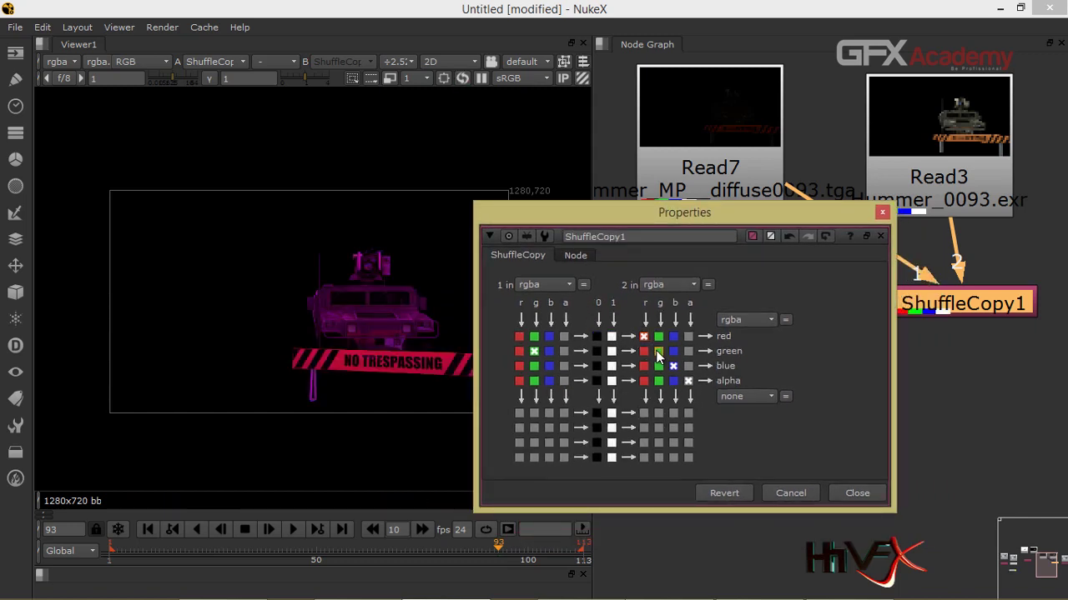
{"action": "left_click", "coordinate": [659, 351]}
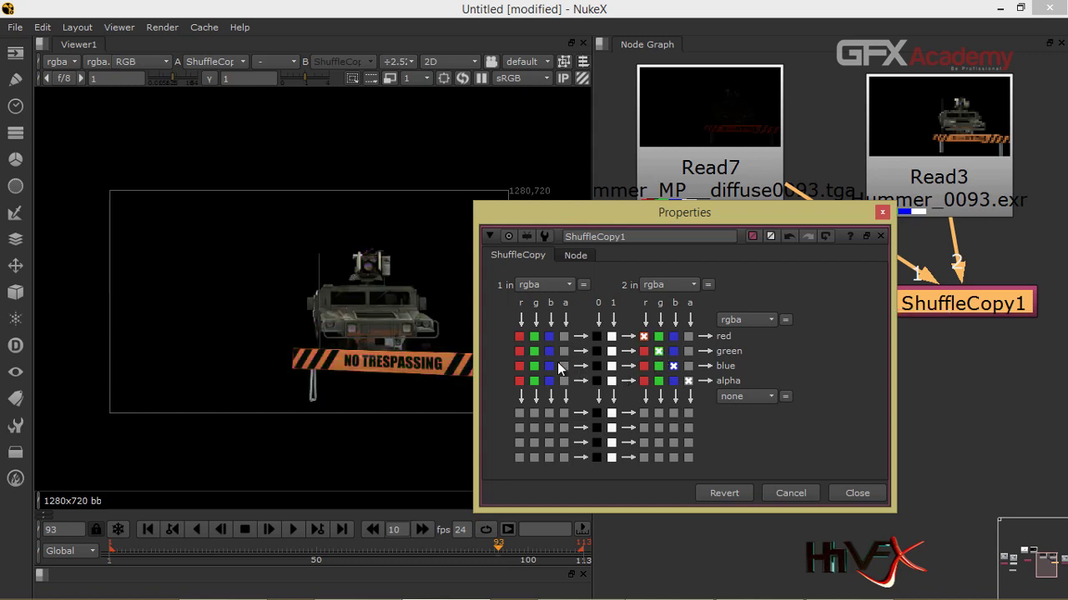
Step: Switch ShuffleCopy1's blue and green to input 1, return both to input 2, and take alpha from input 1
{"action": "left_click", "coordinate": [549, 367]}
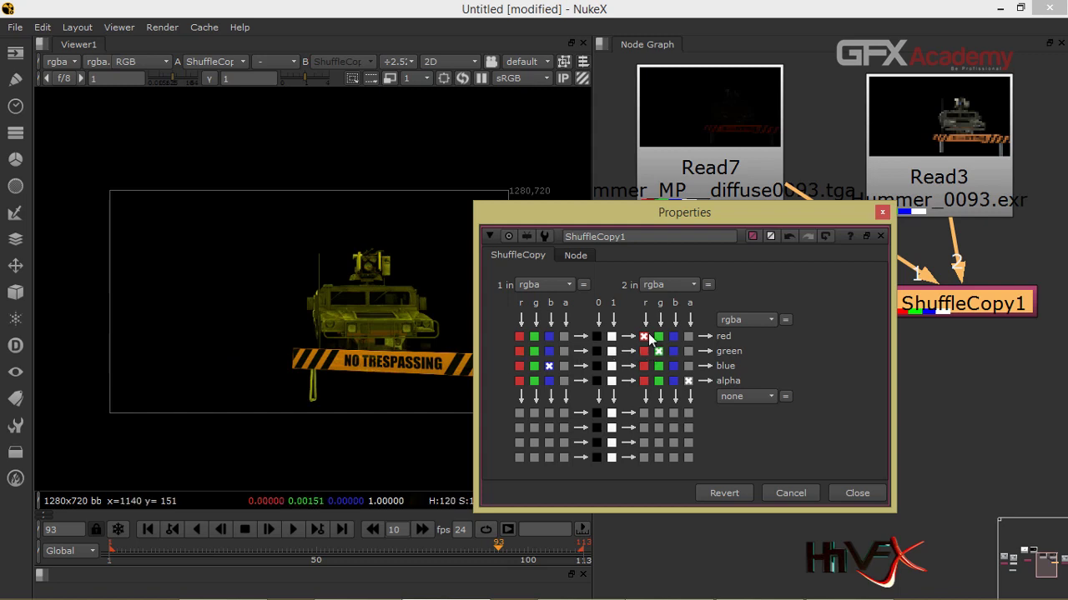
{"action": "left_click", "coordinate": [535, 350]}
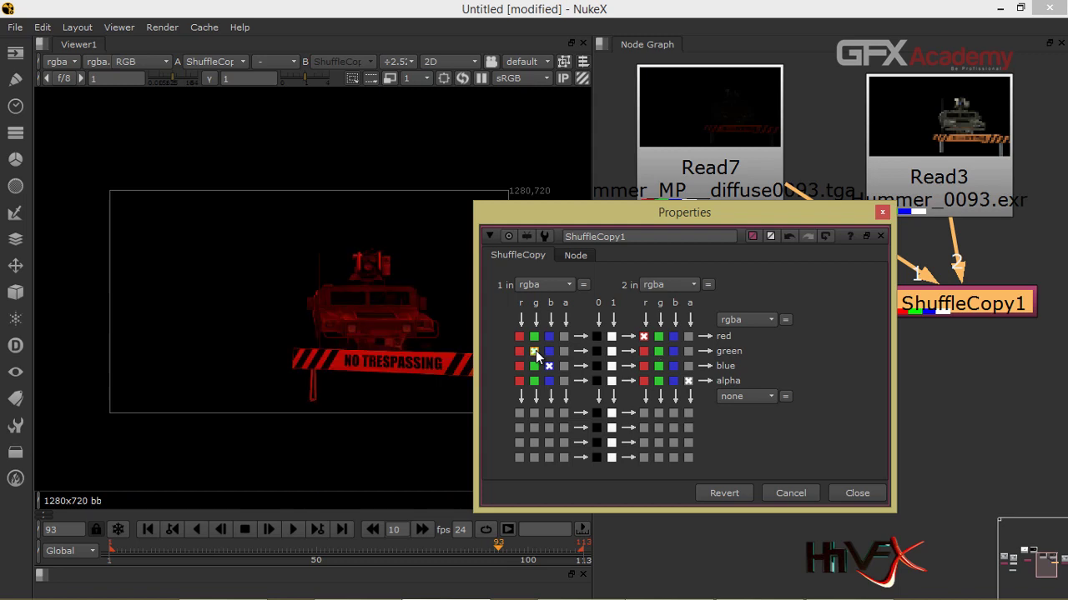
{"action": "left_click", "coordinate": [659, 351]}
{"action": "left_click", "coordinate": [673, 366]}
{"action": "left_click", "coordinate": [565, 381]}
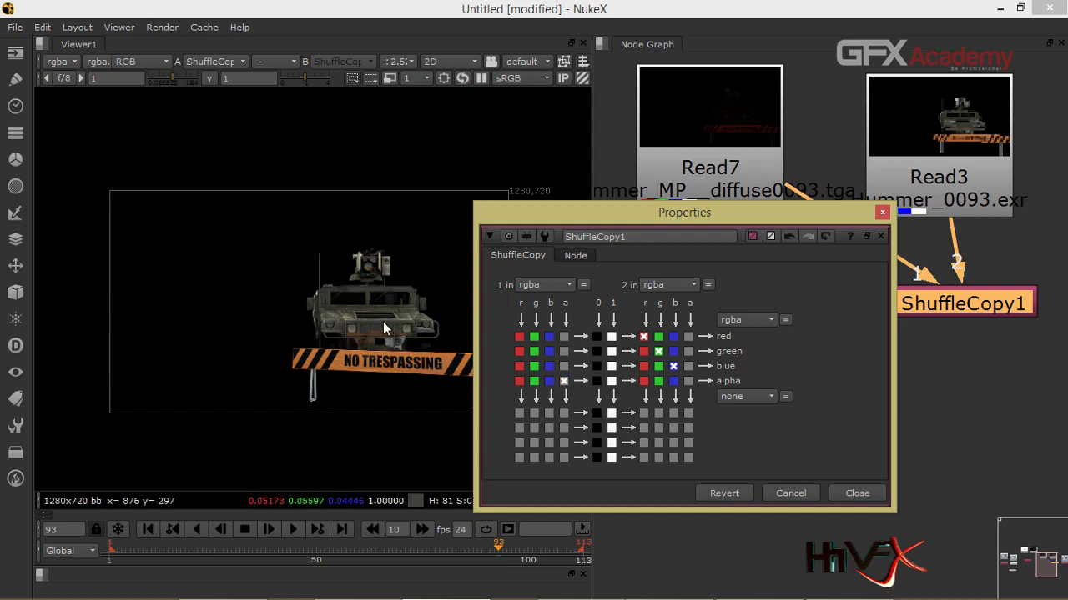
{"action": "left_click", "coordinate": [658, 351]}
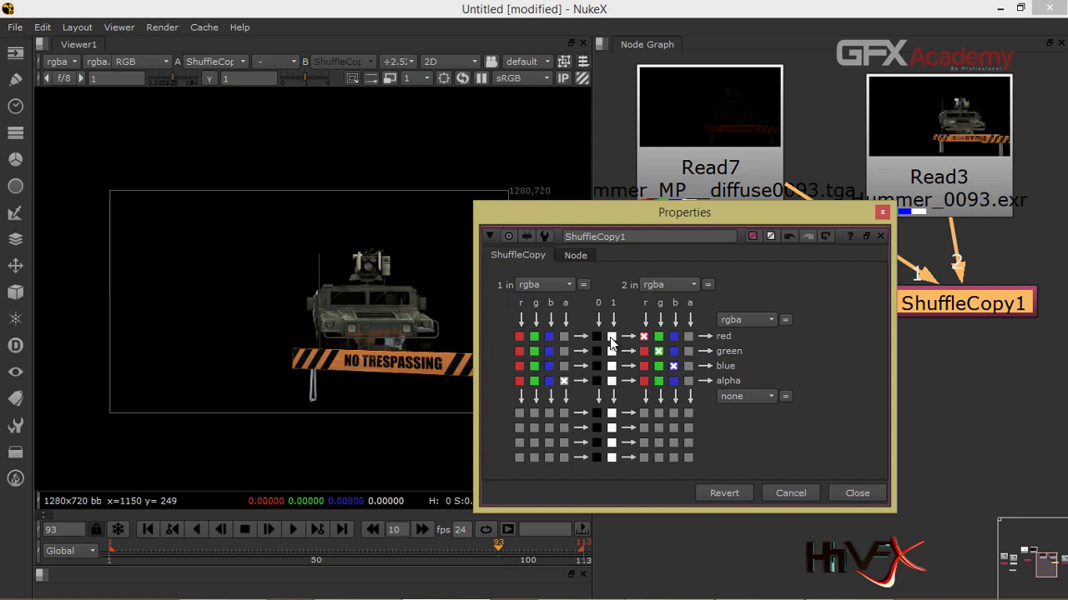
Step: Switch ShuffleCopy1's red and green outputs to input 1, then return both to input 2
{"action": "left_click", "coordinate": [518, 336]}
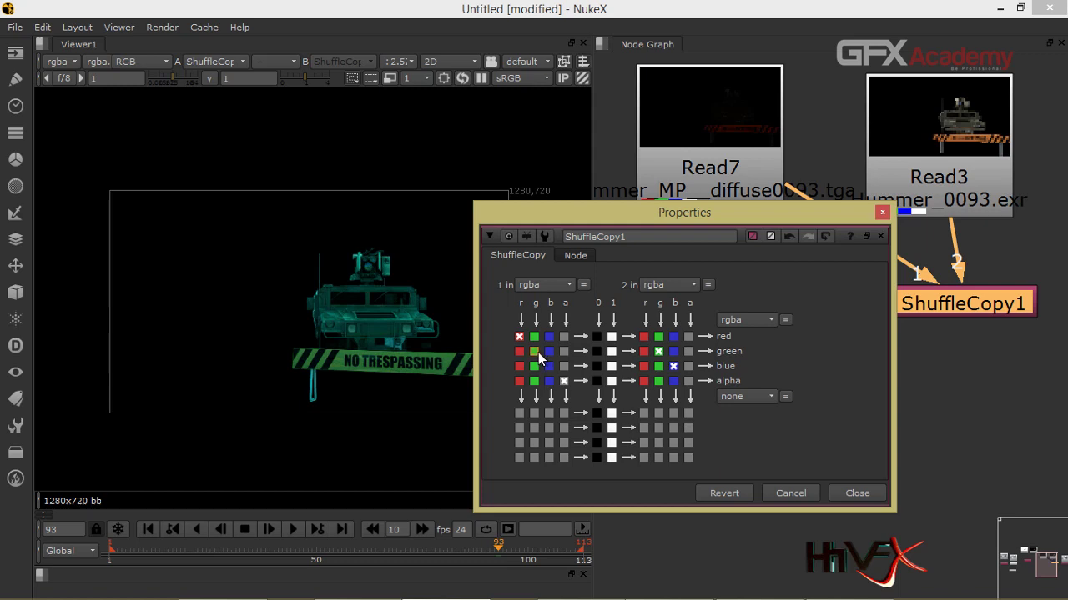
{"action": "left_click", "coordinate": [537, 352]}
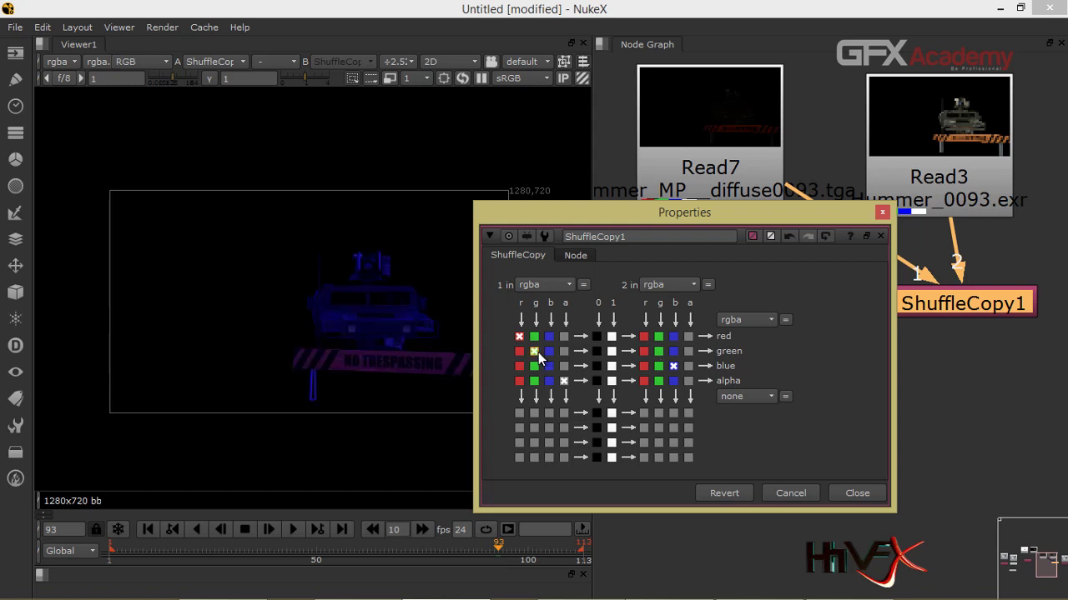
{"action": "left_click", "coordinate": [640, 333]}
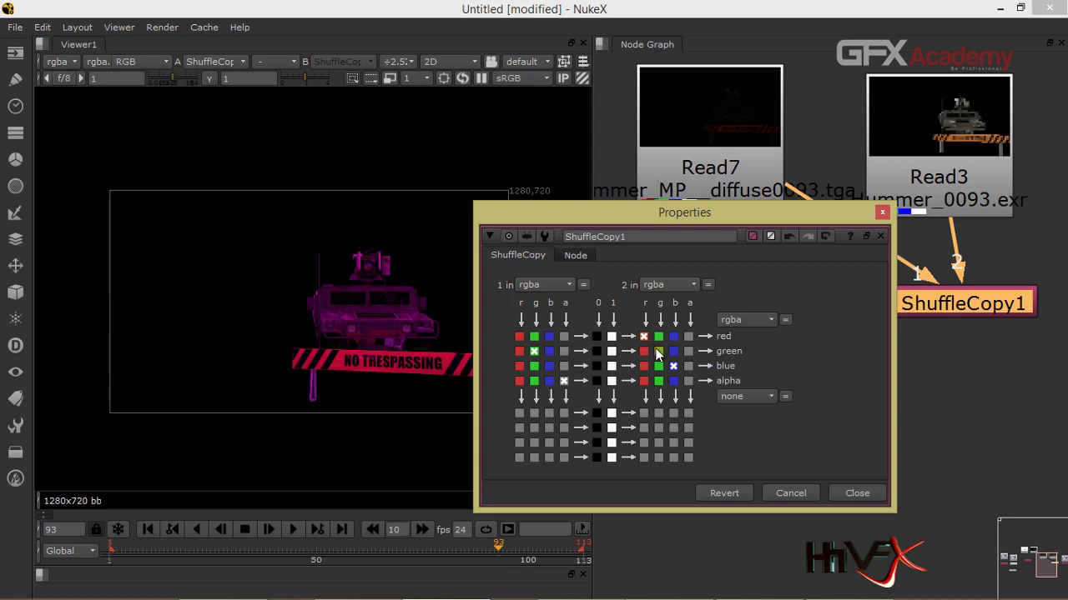
{"action": "left_click", "coordinate": [658, 351]}
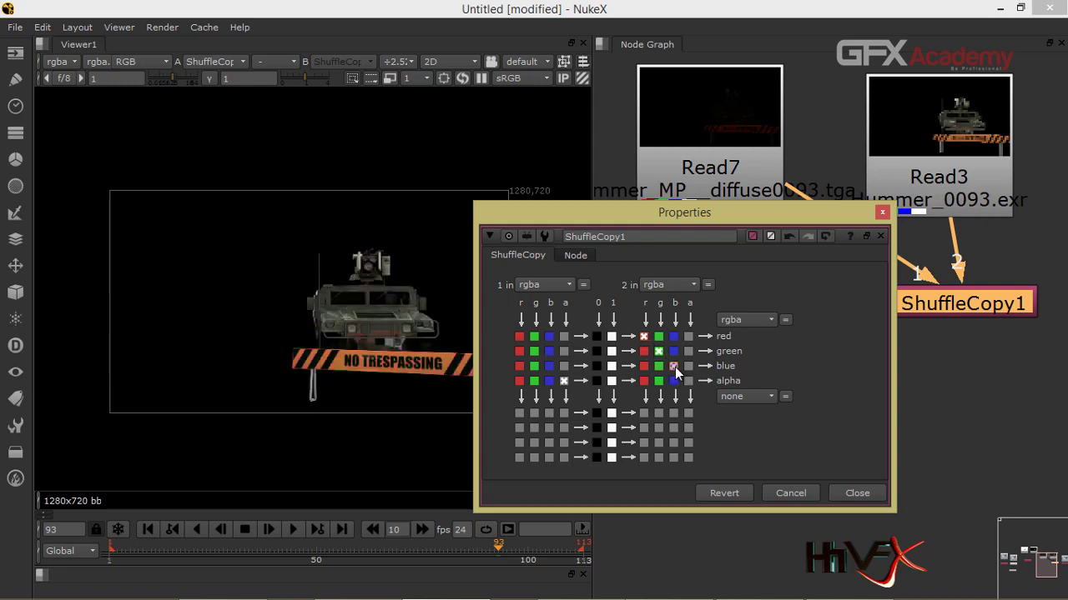
Step: Take ShuffleCopy1's blue from input 1, close its properties and center the node below Read7 and Read3
{"action": "left_click", "coordinate": [550, 366]}
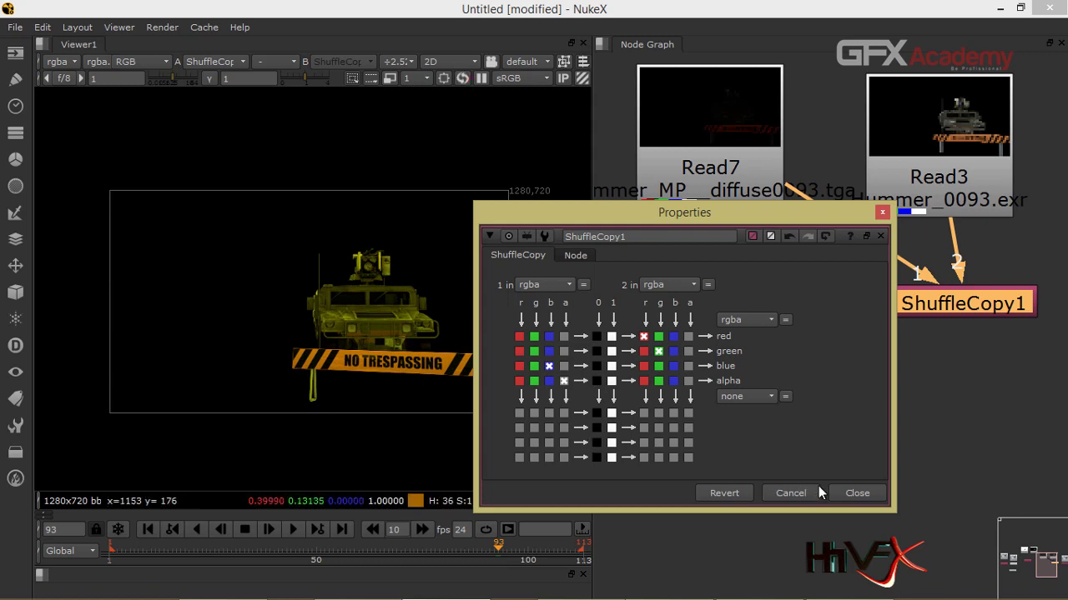
{"action": "left_click", "coordinate": [857, 496]}
{"action": "left_click_drag", "start_coordinate": [933, 318], "coordinate": [819, 315]}
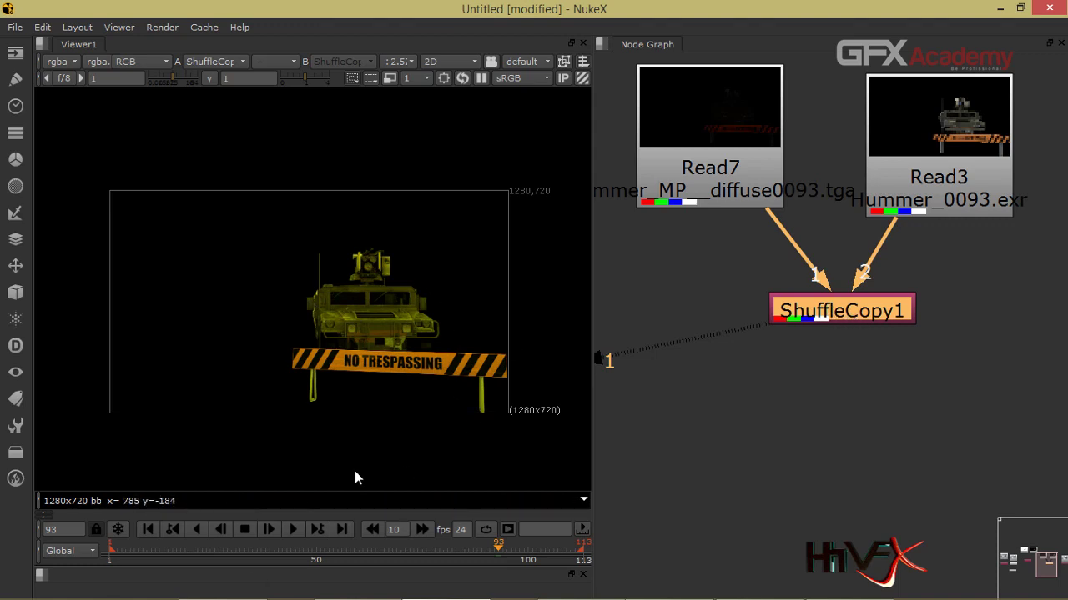
Step: Compare Shuffle2's output with the original Read8 Boeing image by showing each in the viewer, ending on Read8
{"action": "left_click_drag", "start_coordinate": [1051, 349], "coordinate": [746, 414]}
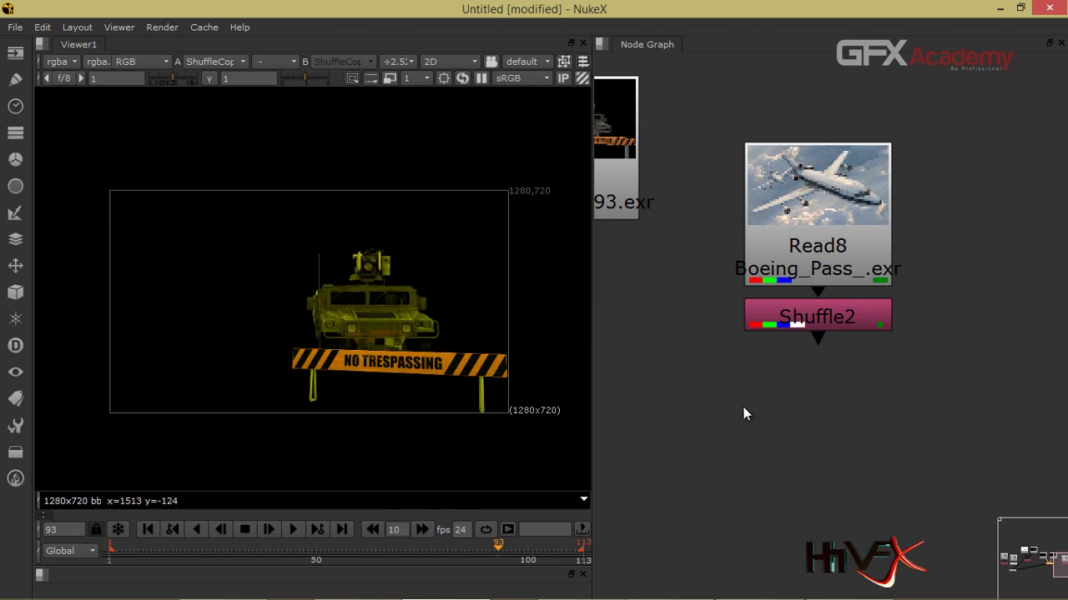
{"action": "left_click", "coordinate": [834, 312]}
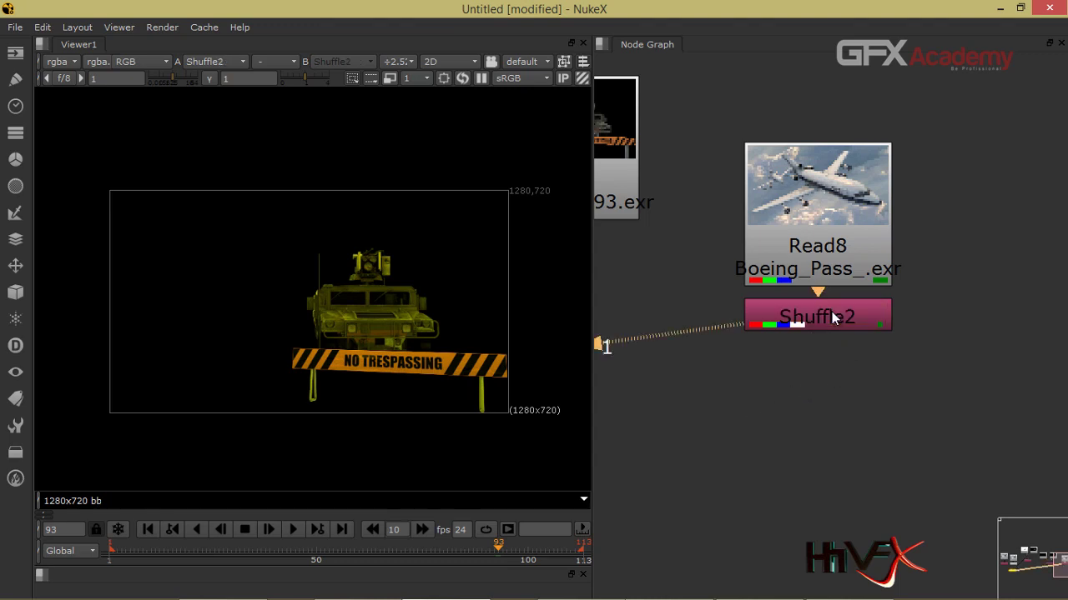
{"action": "key", "text": "1"}
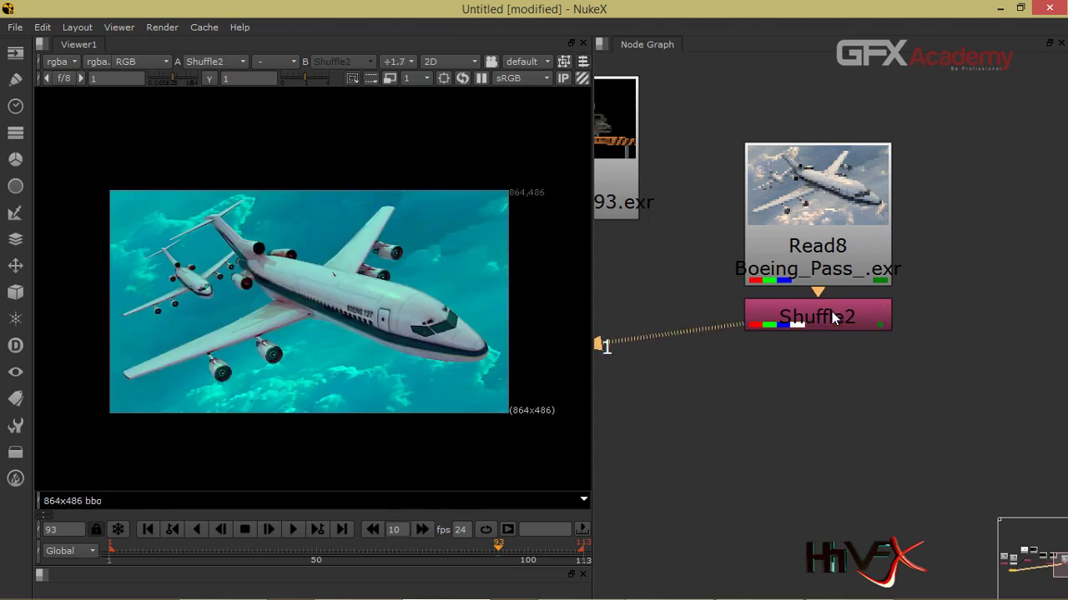
{"action": "left_click", "coordinate": [813, 222]}
{"action": "key", "text": "1"}
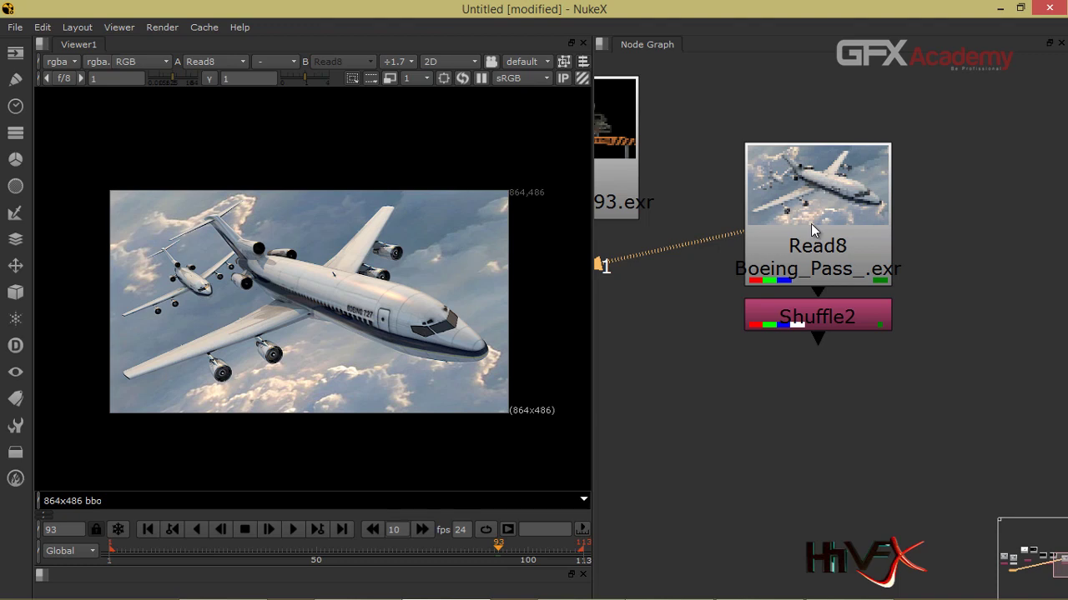
Step: Move Shuffle2 away from Read8 and disconnect its input
{"action": "double_click", "coordinate": [865, 321]}
{"action": "left_click_drag", "start_coordinate": [870, 88], "coordinate": [972, 429]}
{"action": "left_click", "coordinate": [1010, 300]}
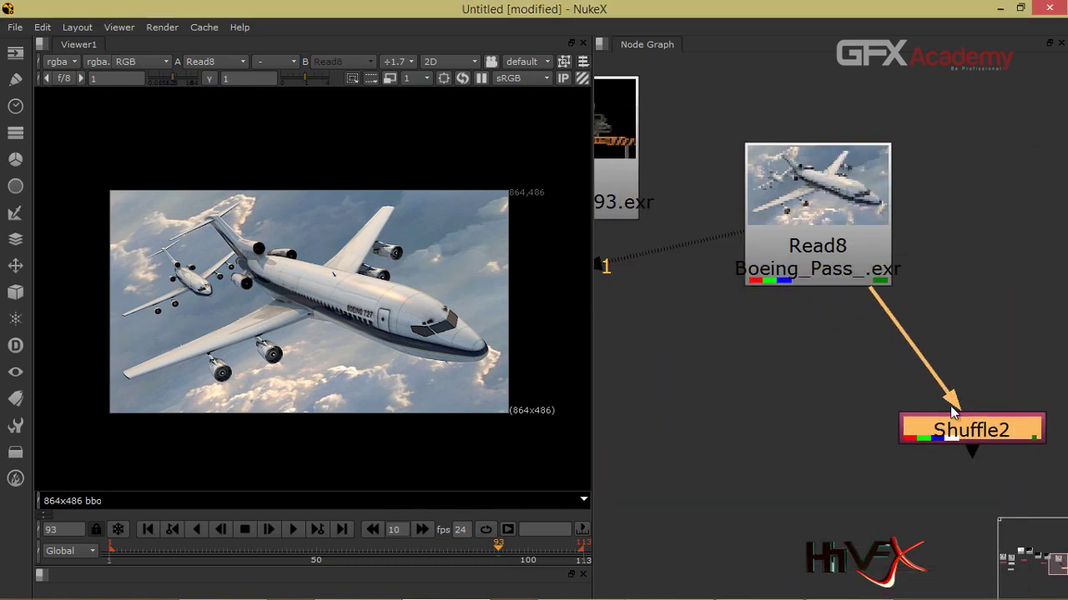
Step: Add a new Shuffle node to Read8 and move its properties window above the new node
{"action": "left_click", "coordinate": [844, 217]}
{"action": "key", "text": "Tab"}
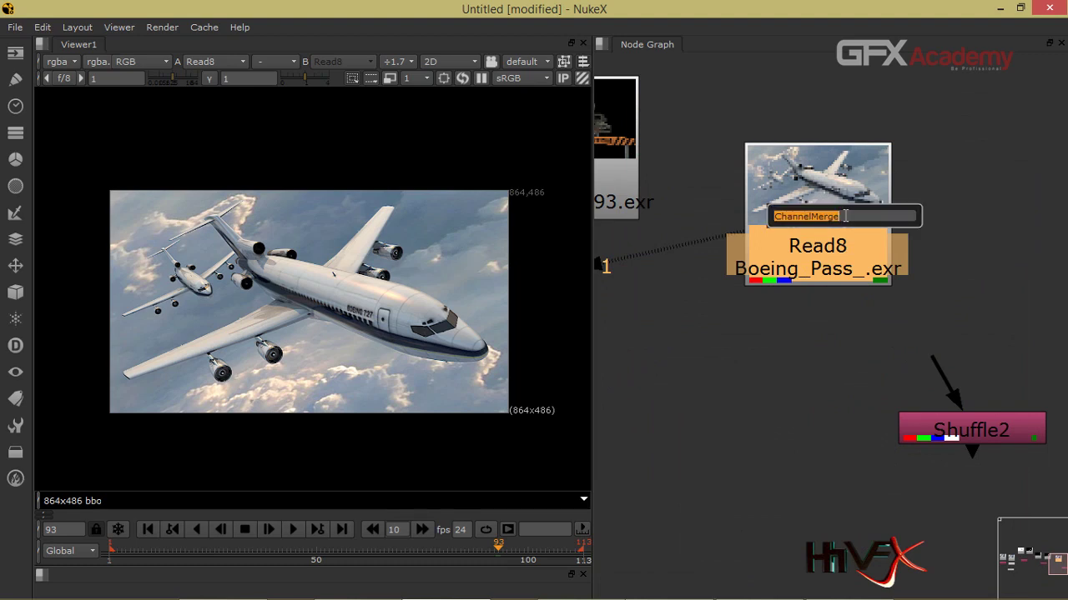
{"action": "type", "text": "shu"}
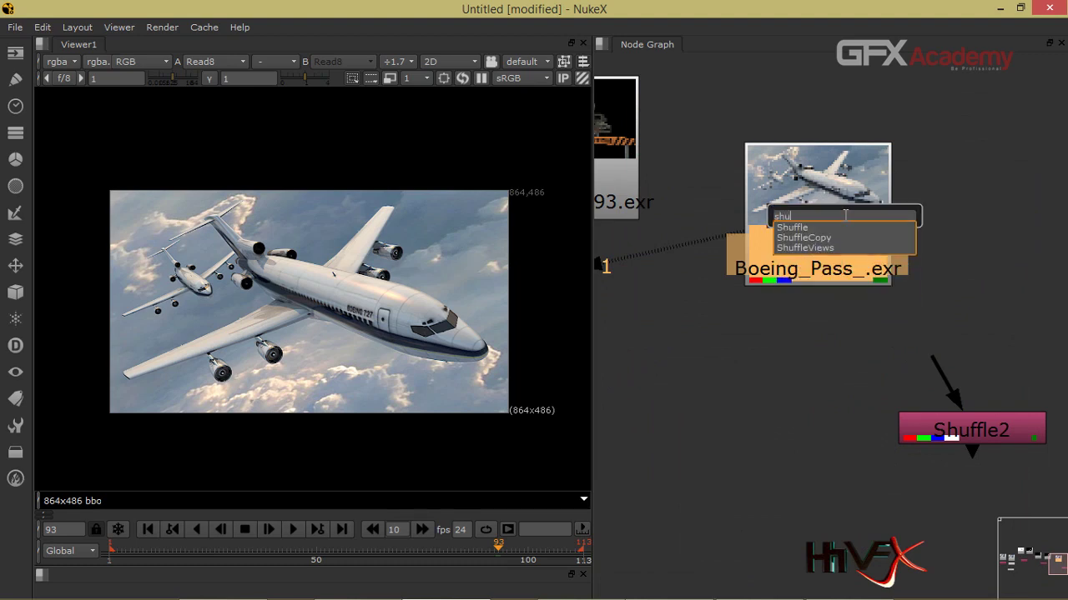
{"action": "type", "text": "ffle"}
{"action": "key", "text": "Return"}
{"action": "left_click_drag", "start_coordinate": [866, 179], "coordinate": [716, 85]}
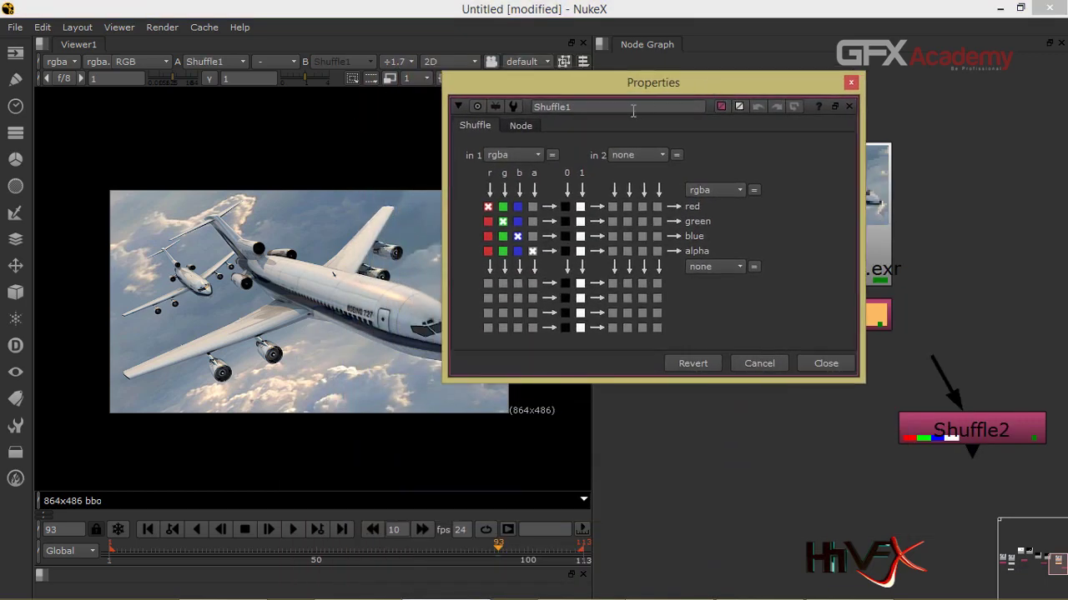
Step: Set Shuffle1's in 1 to _1_Diffuse, _2_Specular and _3_Shadow in turn, ending on _4_Global_Illumination
{"action": "left_click", "coordinate": [513, 155]}
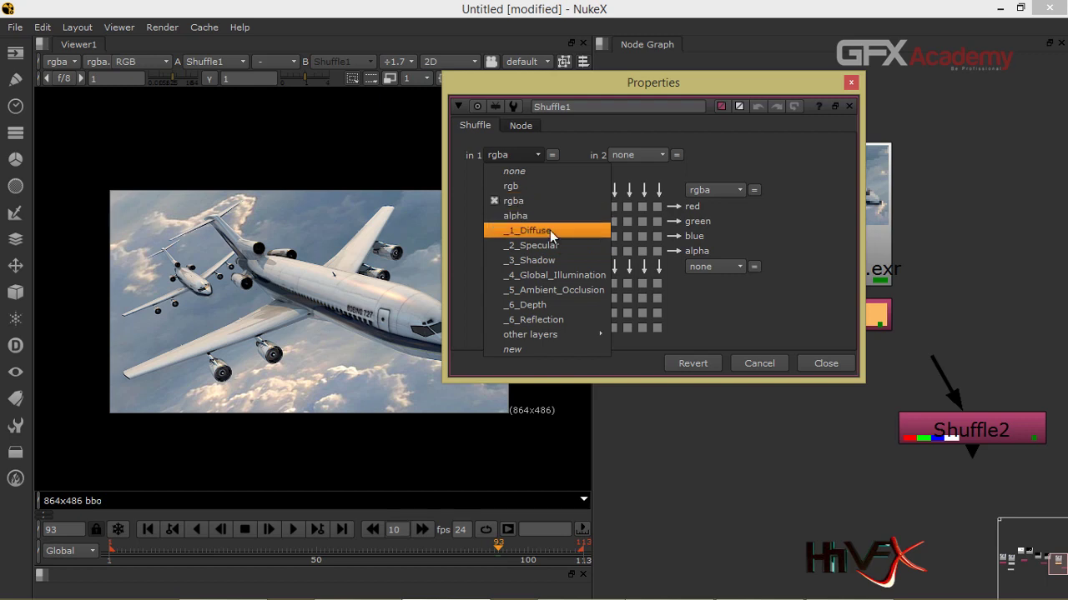
{"action": "left_click", "coordinate": [549, 230]}
{"action": "left_click", "coordinate": [522, 156]}
{"action": "left_click", "coordinate": [572, 246]}
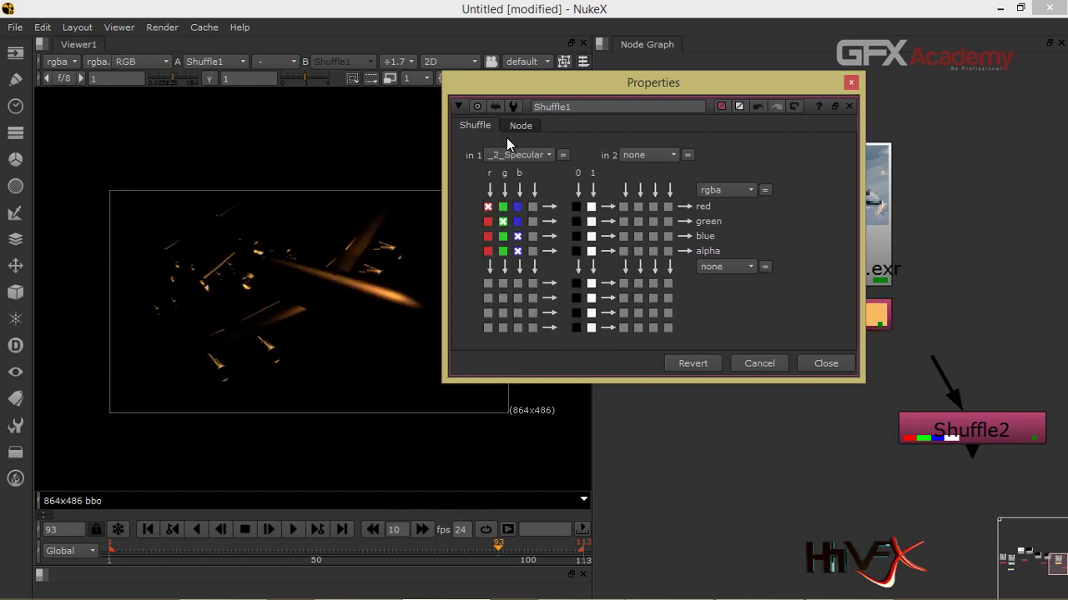
{"action": "left_click", "coordinate": [527, 155]}
{"action": "left_click", "coordinate": [577, 264]}
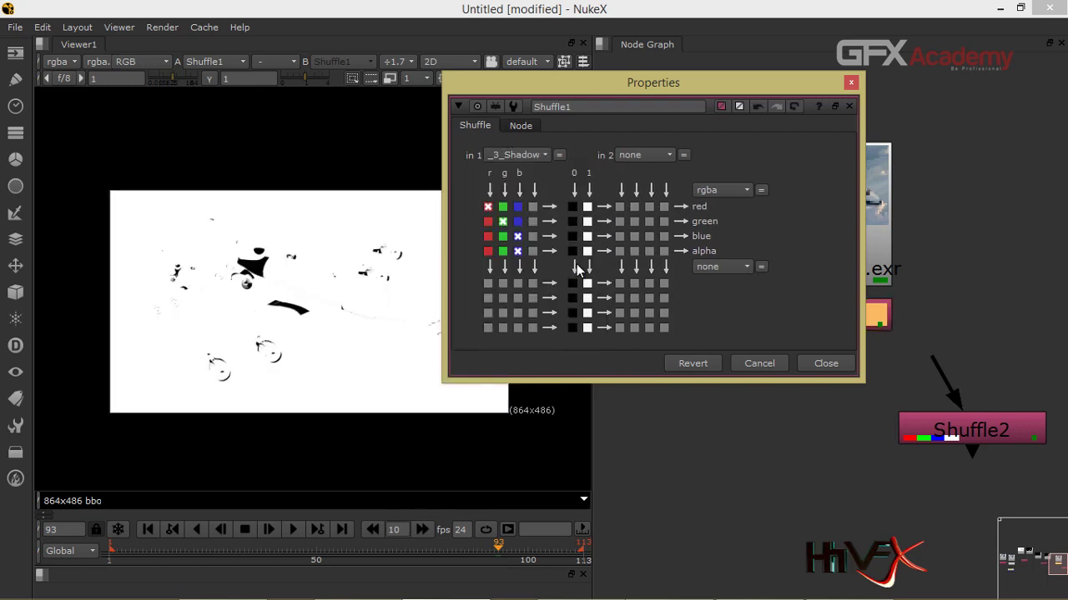
{"action": "left_click", "coordinate": [520, 155]}
{"action": "left_click", "coordinate": [548, 272]}
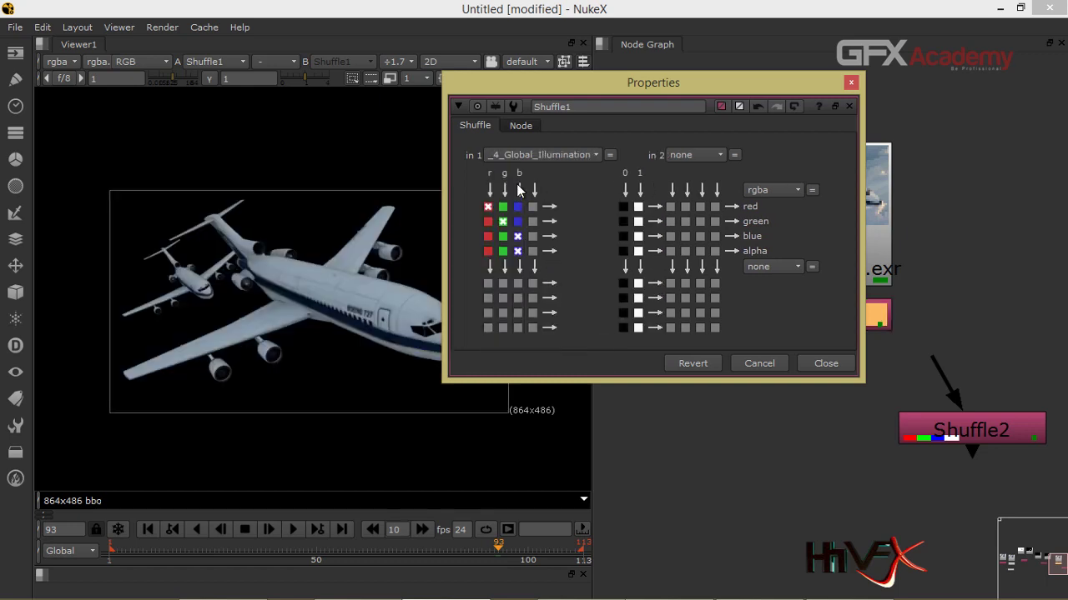
Step: Move Shuffle1's properties window clear of the viewer image and set in 2 to rgba
{"action": "left_click_drag", "start_coordinate": [555, 83], "coordinate": [664, 88]}
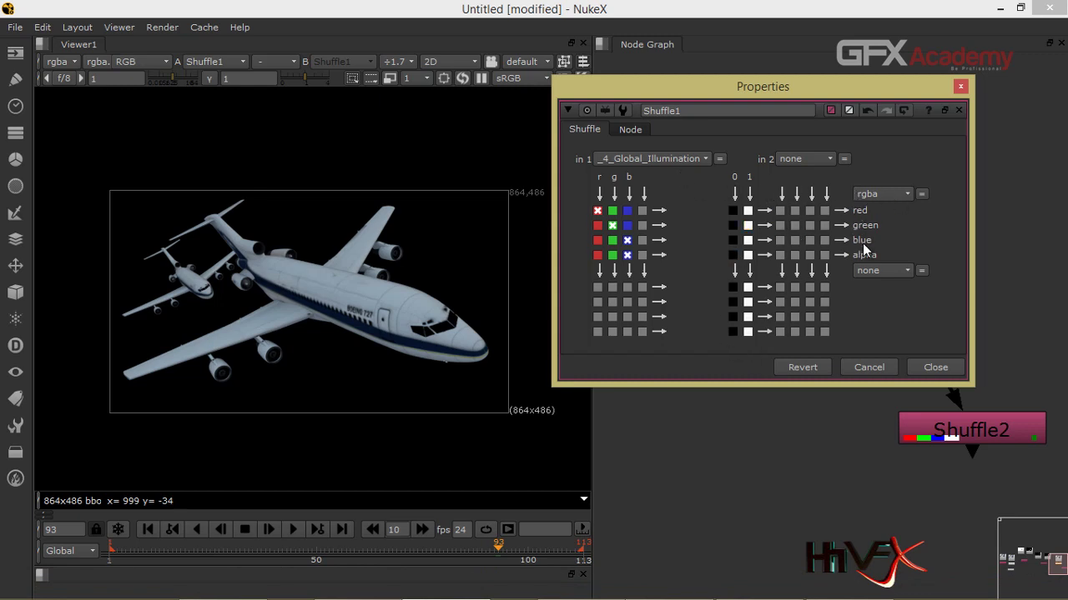
{"action": "left_click", "coordinate": [818, 160]}
{"action": "left_click", "coordinate": [819, 204]}
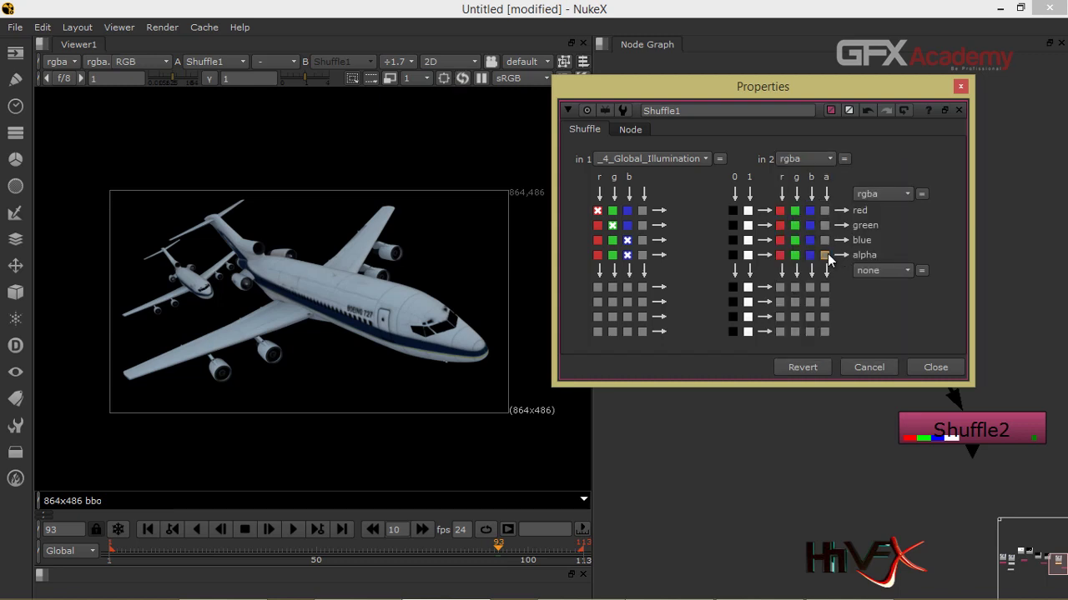
Step: Take Shuffle1's red and green outputs from in 2, then return green to in 1
{"action": "left_click", "coordinate": [781, 212]}
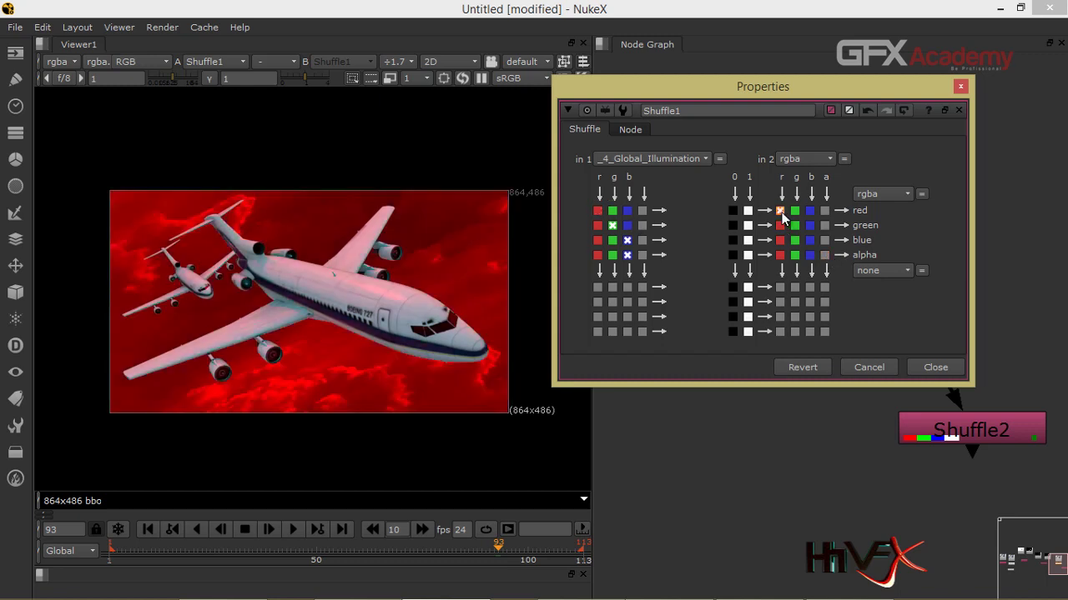
{"action": "left_click", "coordinate": [795, 226]}
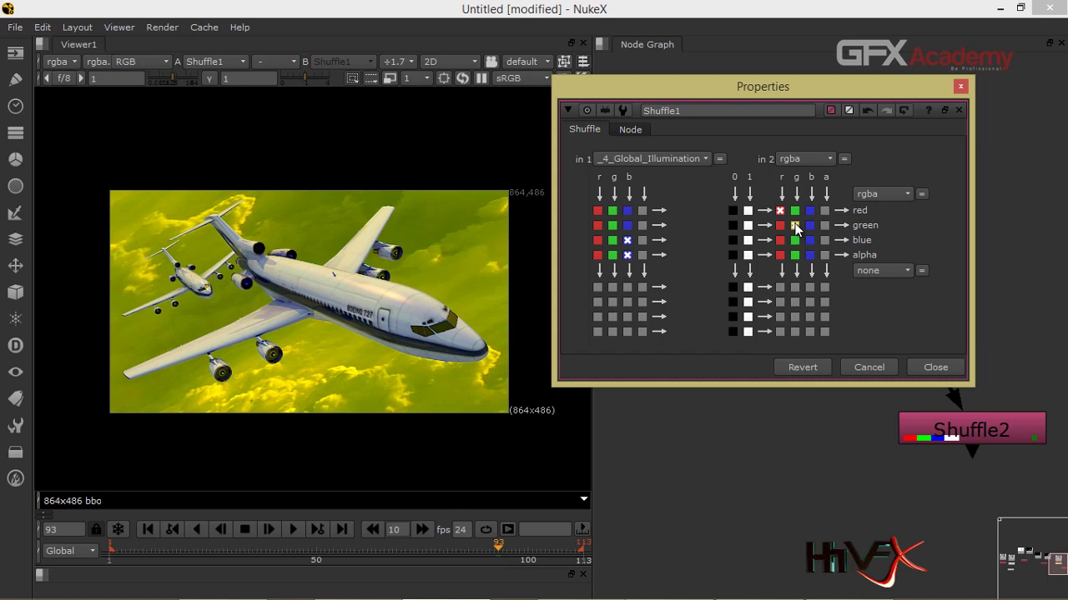
{"action": "left_click", "coordinate": [613, 227]}
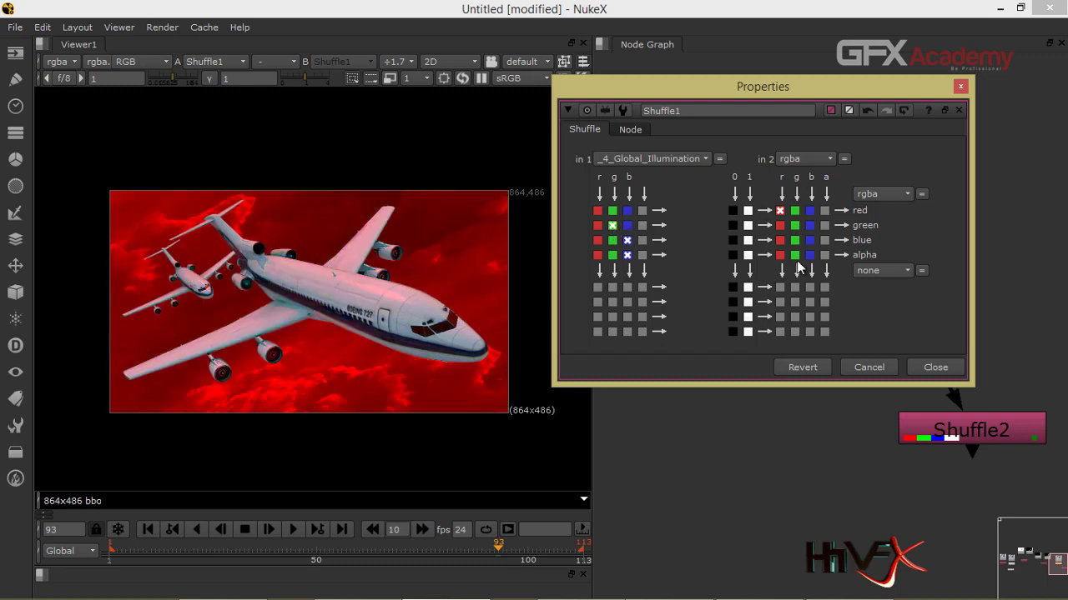
Step: Source Shuffle1's blue and green outputs from in 2 and red from in 1, then close its properties
{"action": "left_click", "coordinate": [808, 242]}
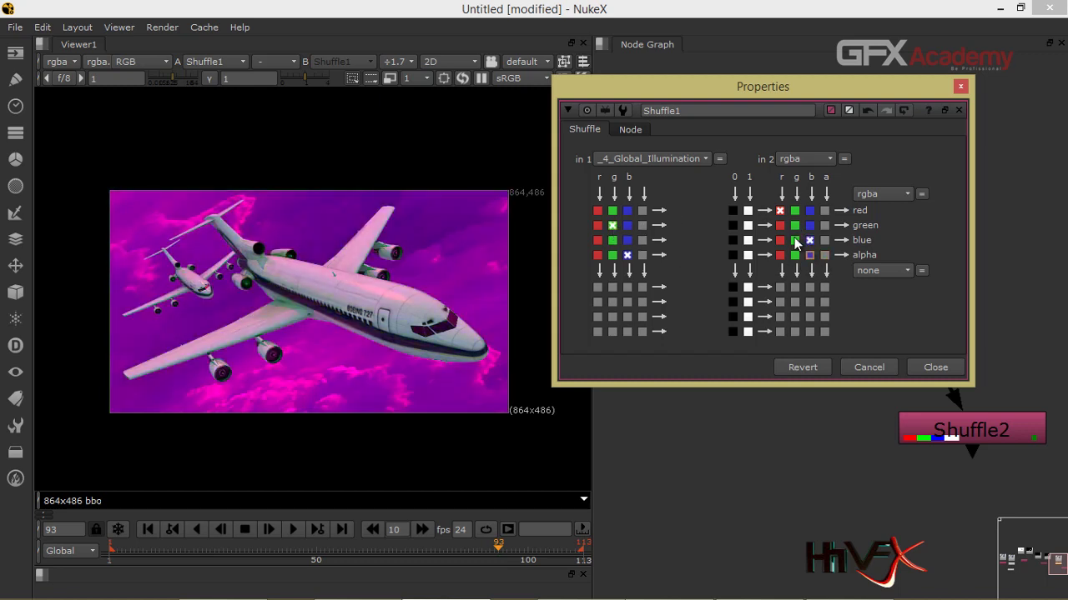
{"action": "left_click", "coordinate": [598, 211]}
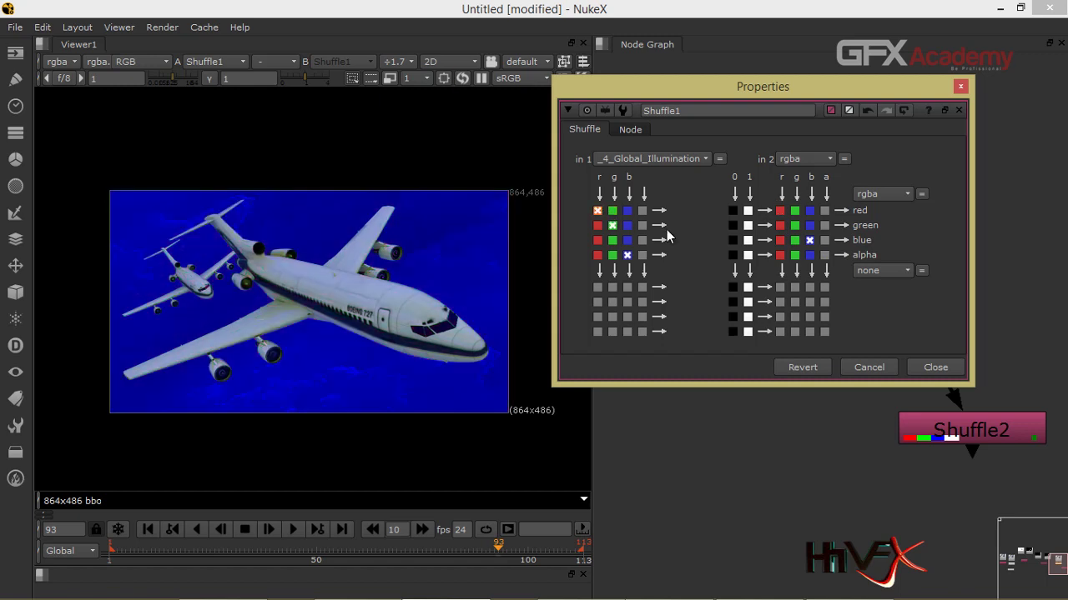
{"action": "left_click", "coordinate": [795, 227]}
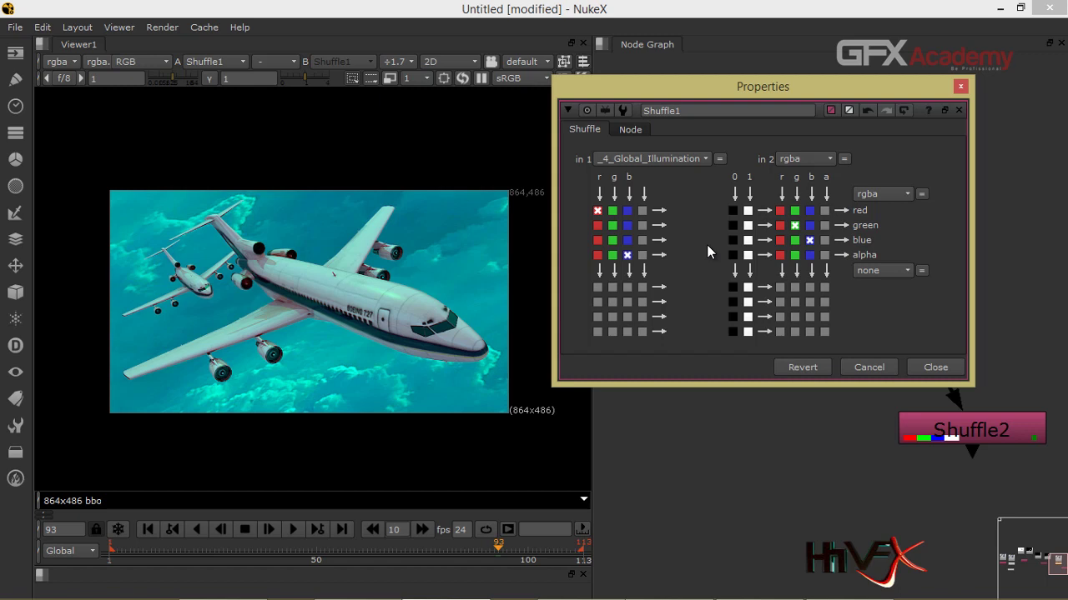
{"action": "left_click", "coordinate": [928, 367]}
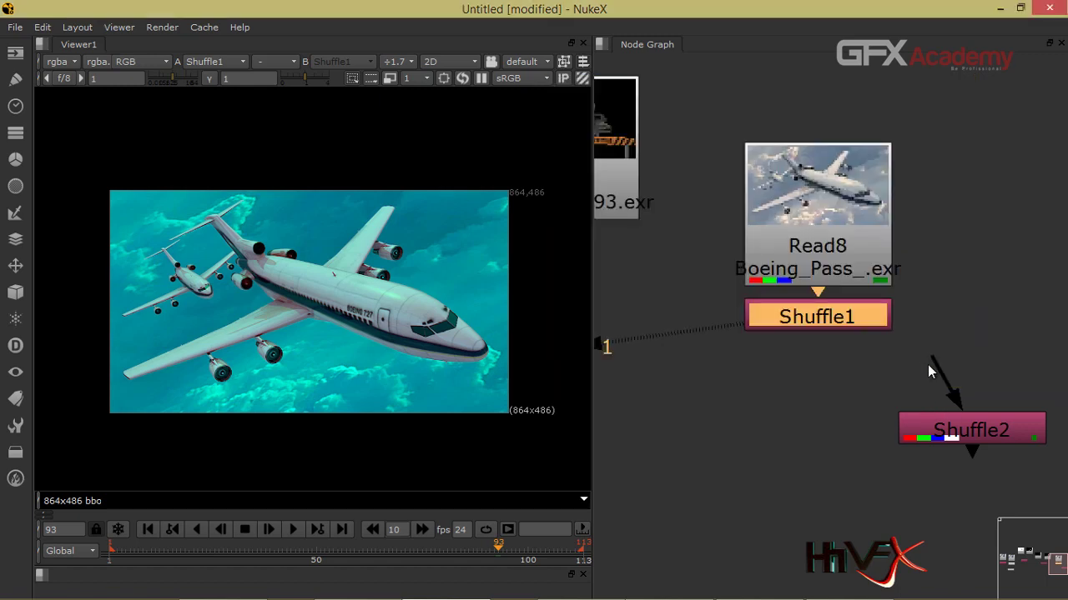